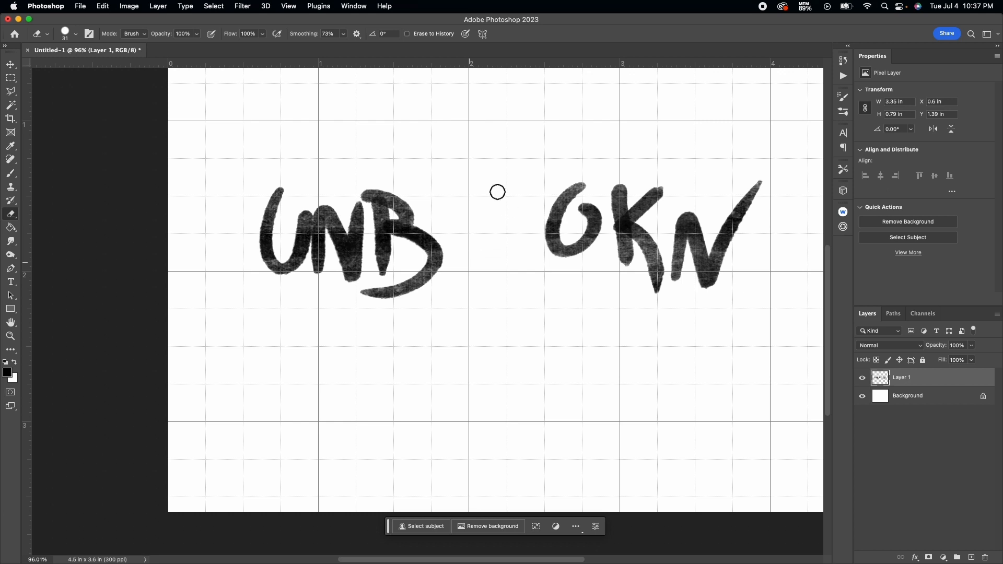
# - Brush a hand-lettered R in the gap after UNB, undoing unsatisfactory strokes along the way
pyautogui.click(12, 175)
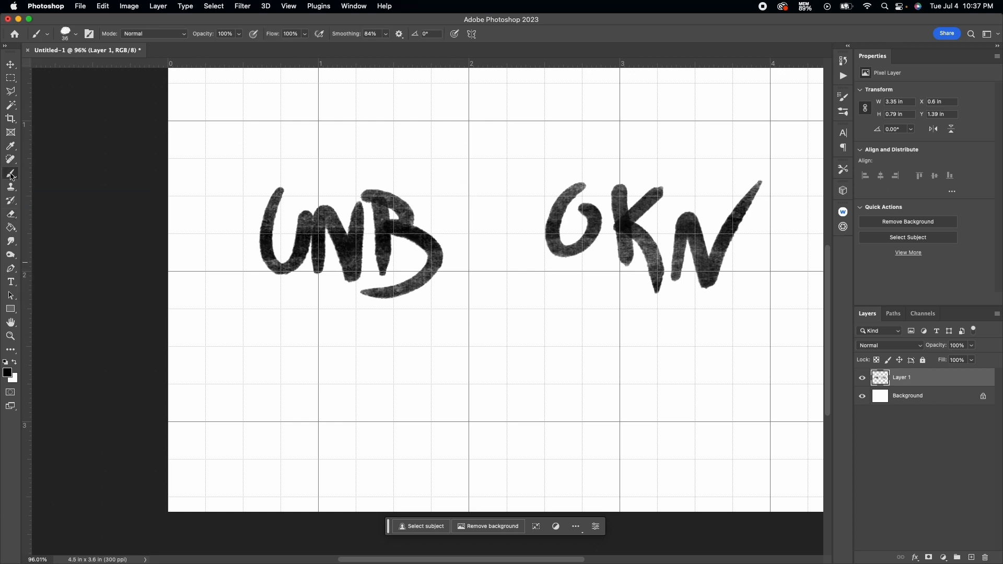
pyautogui.moveTo(457, 208)
pyautogui.mouseDown()
pyautogui.moveTo(465, 251)
pyautogui.moveTo(445, 212)
pyautogui.moveTo(459, 333)
pyautogui.moveTo(463, 282)
pyautogui.mouseUp()
pyautogui.press('super+z')
pyautogui.press('super+z')
pyautogui.press('super+z')
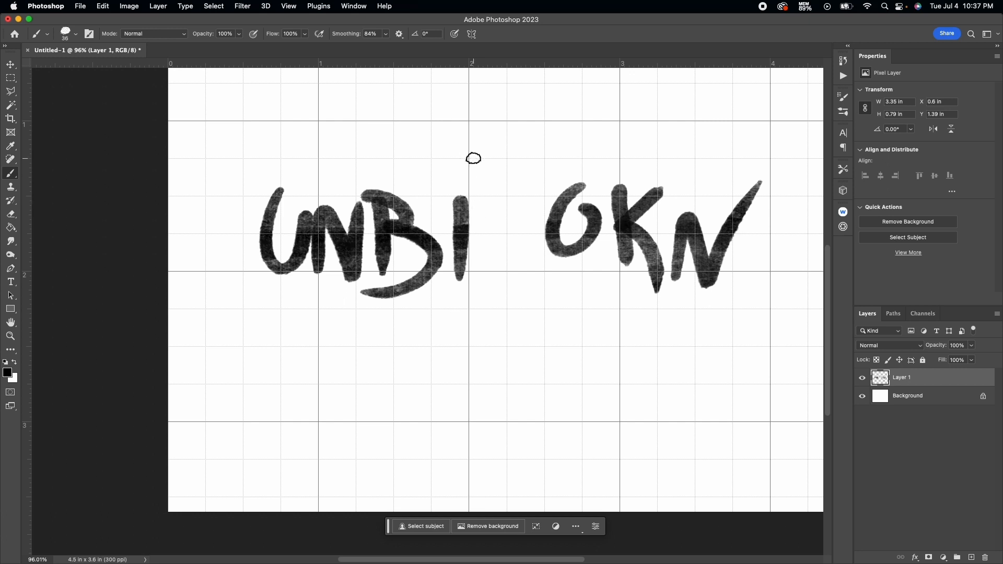
pyautogui.moveTo(438, 206)
pyautogui.mouseDown()
pyautogui.moveTo(474, 229)
pyautogui.moveTo(480, 251)
pyautogui.moveTo(524, 272)
pyautogui.mouseUp()
pyautogui.press('super+z')
pyautogui.moveTo(455, 233)
pyautogui.mouseDown()
pyautogui.moveTo(522, 270)
pyautogui.moveTo(478, 238)
pyautogui.mouseUp()
pyautogui.press('super+z')
pyautogui.press('super+z')
pyautogui.press('super+z')
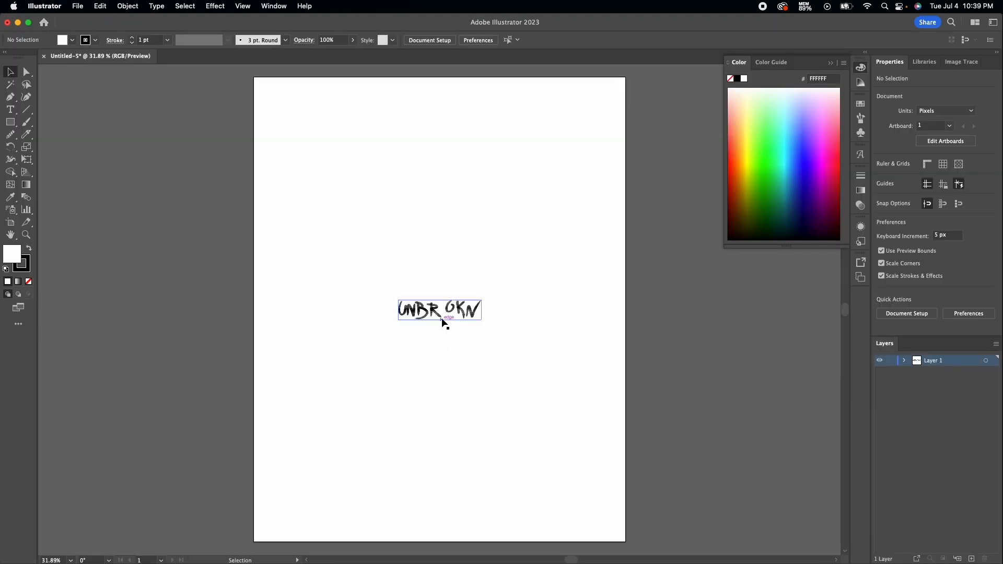
# - Switch to Illustrator and apply Image Trace with the Default preset to the UNBR OKN lettering image
pyautogui.scroll(3, 442, 321)
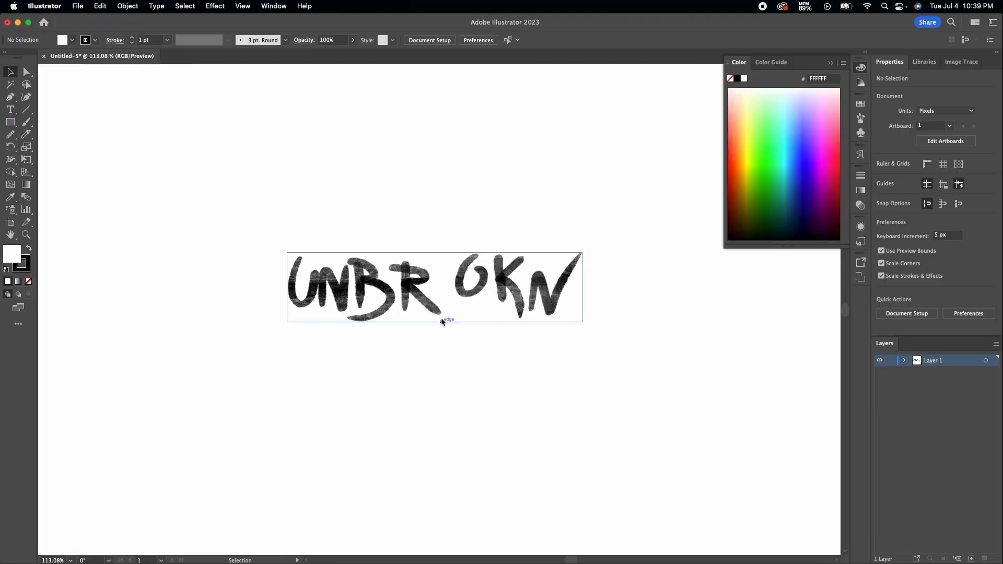
pyautogui.click(127, 6)
pyautogui.click(137, 7)
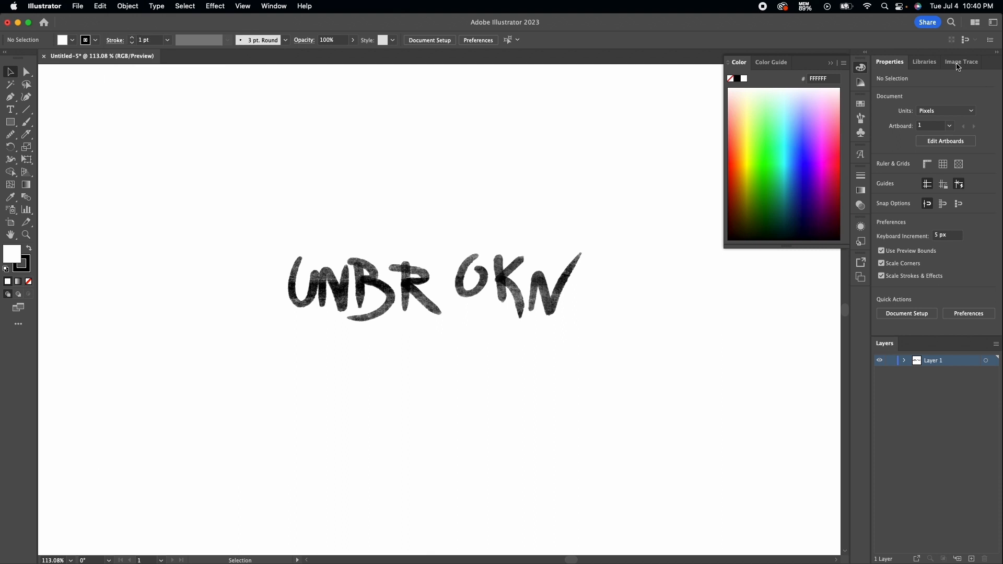
pyautogui.click(510, 285)
pyautogui.click(269, 40)
pyautogui.scroll(3, 466, 342)
pyautogui.click(962, 62)
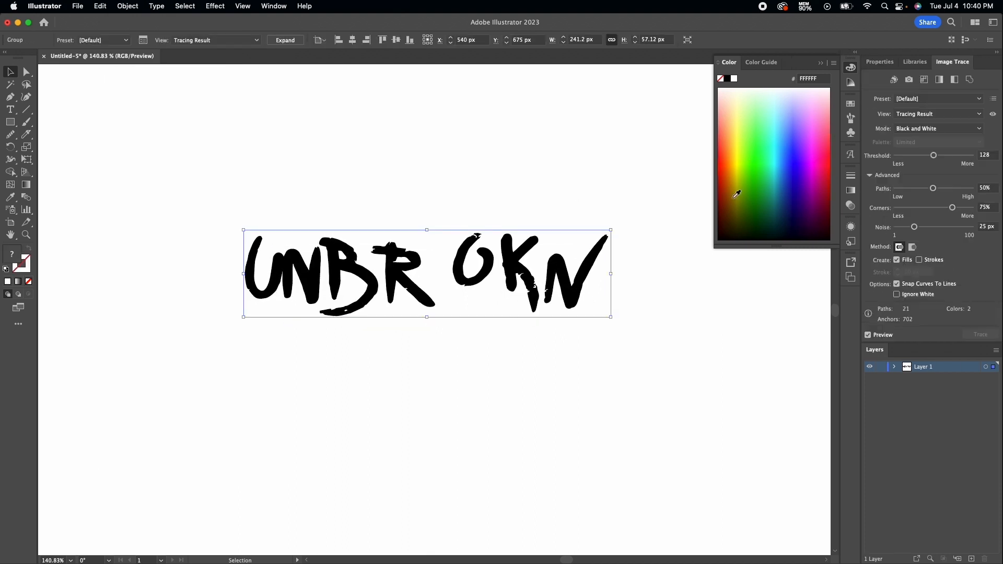
# - Set the threshold of the black-and-white lettering trace to 131
pyautogui.scroll(5, 462, 316)
pyautogui.scroll(-3, 461, 317)
pyautogui.moveTo(933, 156)
pyautogui.mouseDown()
pyautogui.moveTo(948, 156)
pyautogui.moveTo(925, 156)
pyautogui.moveTo(936, 160)
pyautogui.mouseUp()
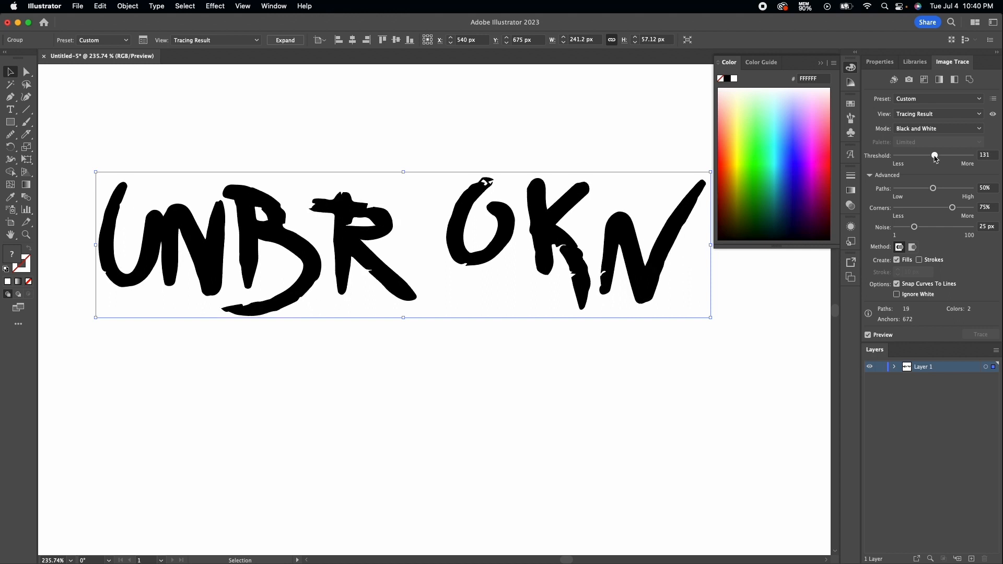
pyautogui.scroll(-10, 643, 367)
pyautogui.moveTo(591, 262)
pyautogui.mouseDown()
pyautogui.moveTo(580, 237)
pyautogui.moveTo(482, 455)
pyautogui.mouseUp()
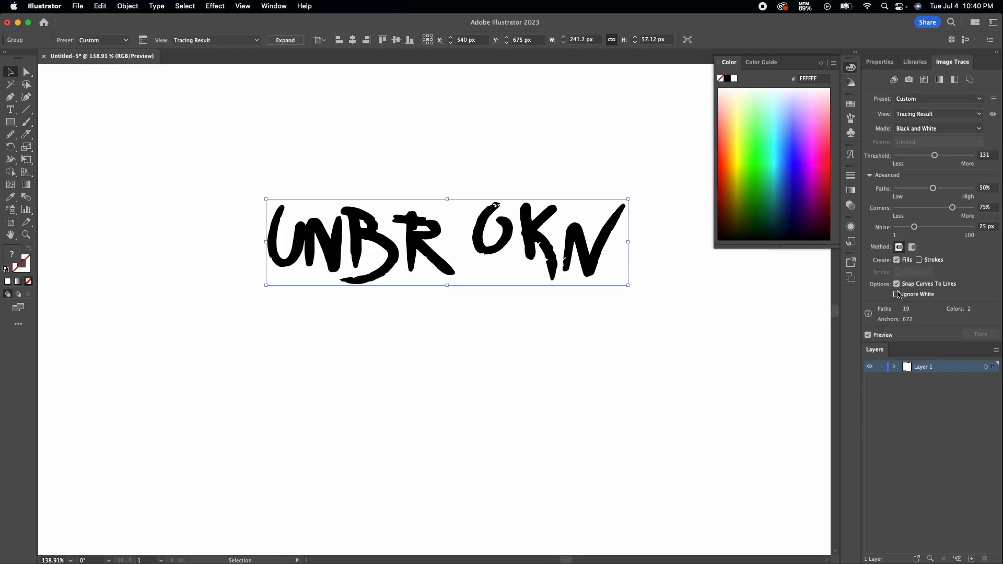
# - Expand the traced lettering into paths and ungroup it into separate letters
pyautogui.click(285, 40)
pyautogui.scroll(3, 460, 209)
pyautogui.doubleClick(511, 251)
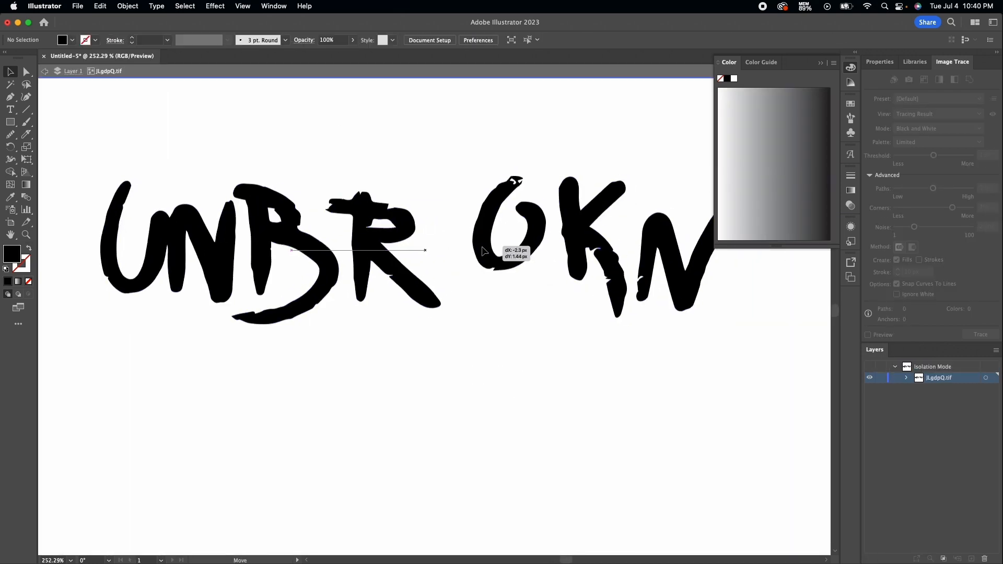
pyautogui.rightClick(482, 248)
pyautogui.doubleClick(461, 305)
pyautogui.rightClick(484, 250)
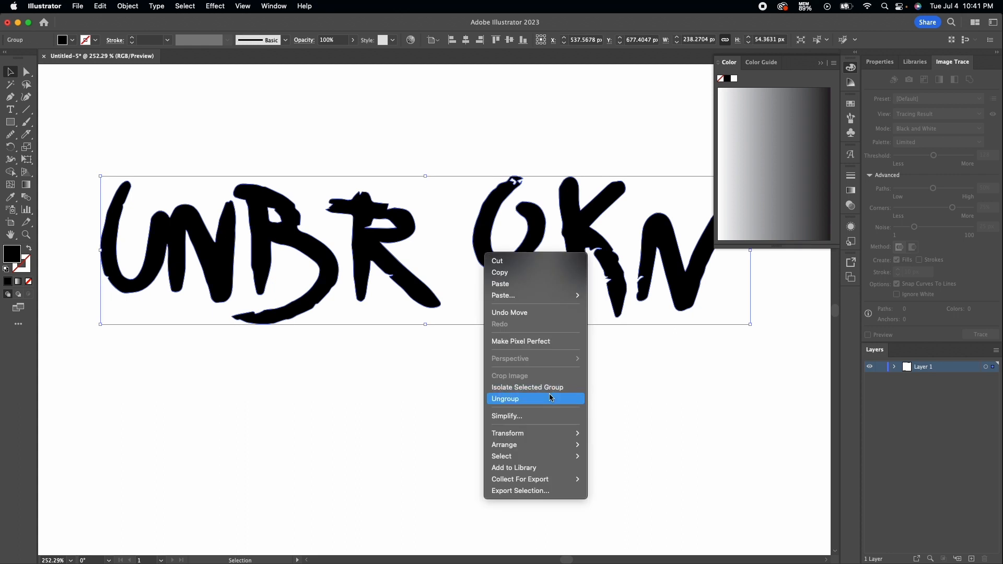
pyautogui.click(549, 398)
pyautogui.click(470, 207)
pyautogui.click(641, 283)
pyautogui.rightClick(635, 285)
pyautogui.click(684, 435)
pyautogui.click(687, 421)
pyautogui.hscroll(2, 687, 421)
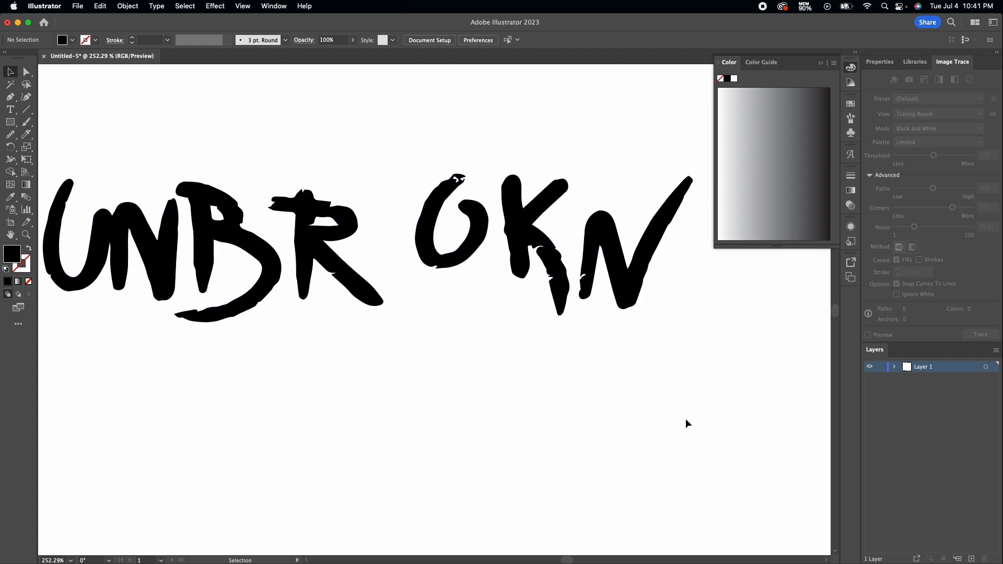
# - Move the O, K and N closer to the R so the letters read as one evenly spaced word, UNBROKN
pyautogui.click(642, 278)
pyautogui.moveTo(639, 279); pyautogui.dragTo(594, 299)
pyautogui.click(442, 343)
pyautogui.hscroll(-2, 441, 342)
pyautogui.scroll(2, 441, 343)
pyautogui.moveTo(462, 255); pyautogui.dragTo(451, 256)
pyautogui.moveTo(551, 231); pyautogui.dragTo(534, 224)
pyautogui.hscroll(2, 535, 226)
pyautogui.moveTo(601, 282); pyautogui.dragTo(574, 281)
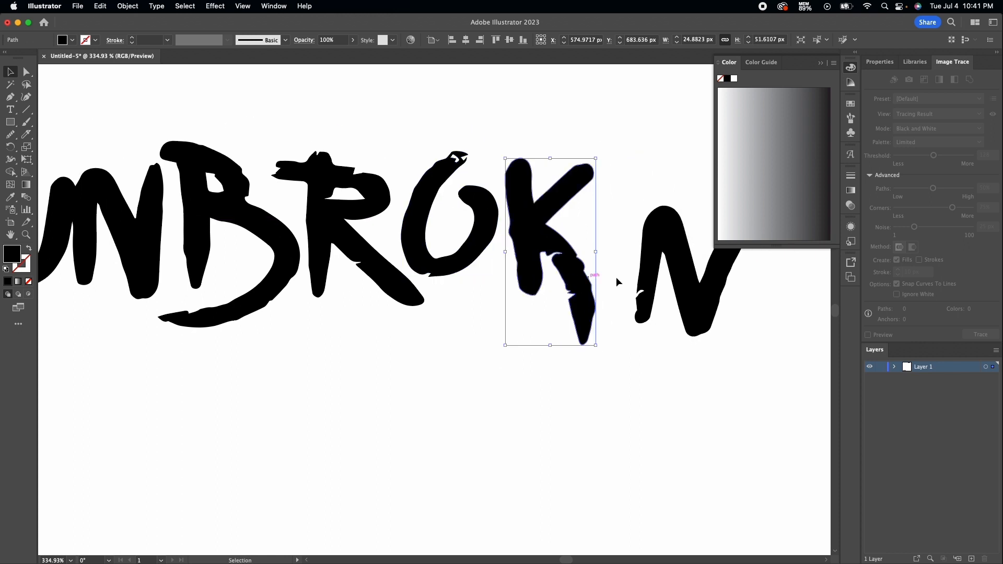
pyautogui.moveTo(693, 288); pyautogui.dragTo(662, 267)
pyautogui.click(443, 409)
# - Scale the whole UNBROKN lettering up to about 911 px wide across the artboard
pyautogui.scroll(-5, 444, 410)
pyautogui.scroll(3, 443, 410)
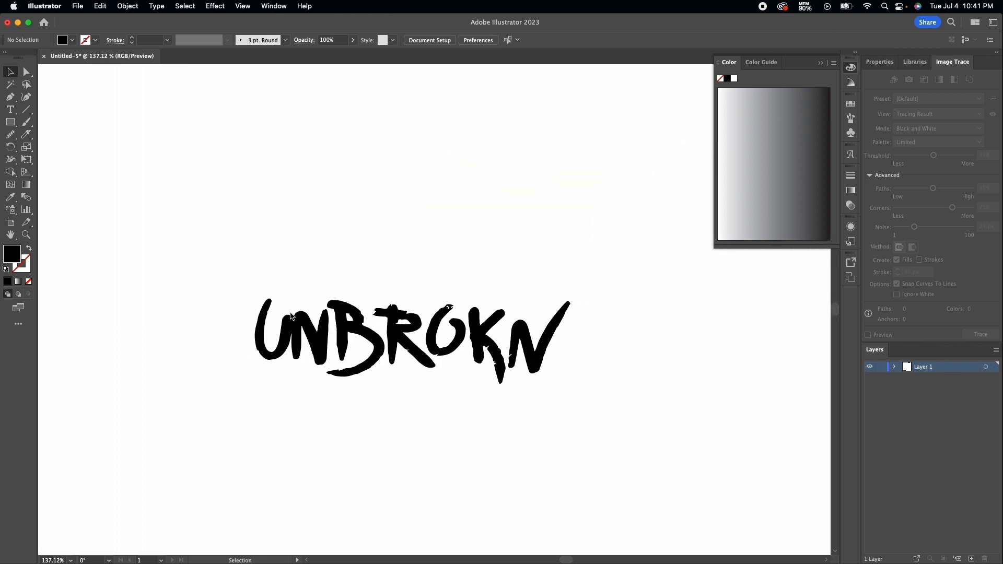
pyautogui.moveTo(226, 247); pyautogui.dragTo(600, 324)
pyautogui.scroll(-5, 600, 435)
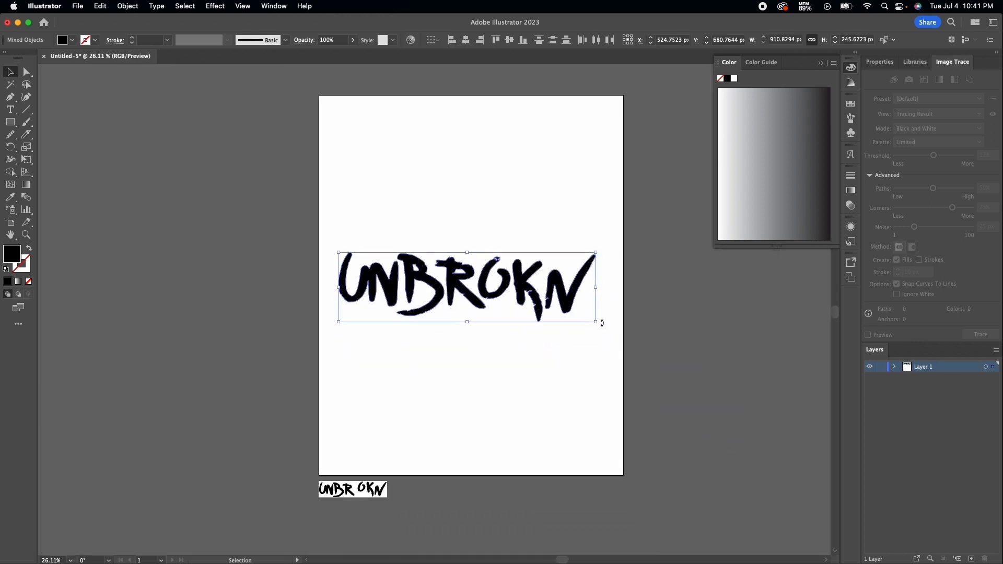
pyautogui.click(880, 62)
pyautogui.click(834, 63)
pyautogui.scroll(3, 454, 319)
pyautogui.click(509, 329)
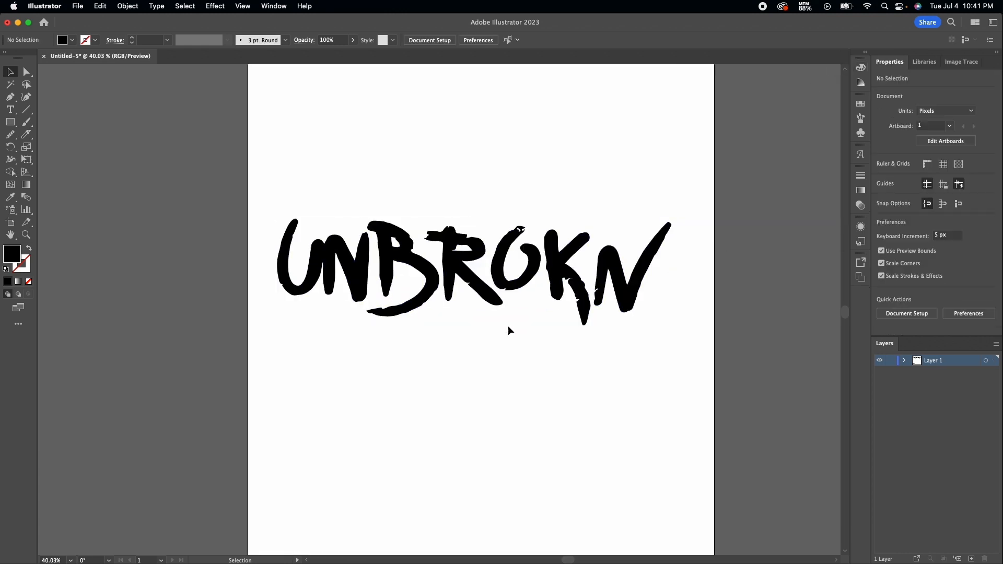
# - Redraw the leg of the R with the Pencil tool so it tapers to a point
pyautogui.scroll(8, 508, 329)
pyautogui.click(450, 235)
pyautogui.moveTo(11, 135); pyautogui.dragTo(48, 152)
pyautogui.click(49, 149)
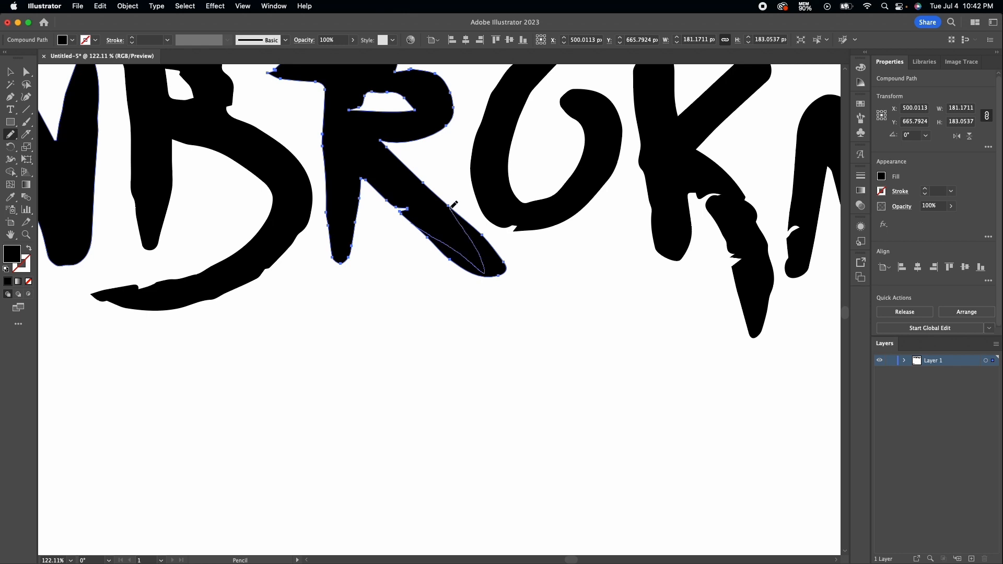
pyautogui.moveTo(450, 207); pyautogui.dragTo(449, 209)
pyautogui.scroll(2, 442, 205)
# - Round the tip of the R's leg with a corner radius of about 1.56 px
pyautogui.press('a')
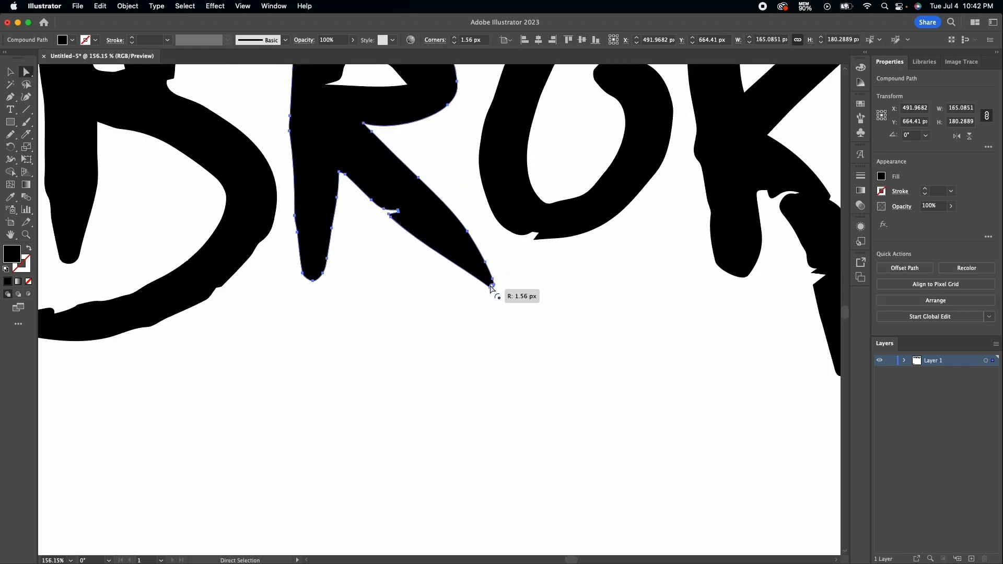
pyautogui.moveTo(492, 289); pyautogui.dragTo(487, 288)
pyautogui.click(497, 322)
pyautogui.scroll(-9, 496, 323)
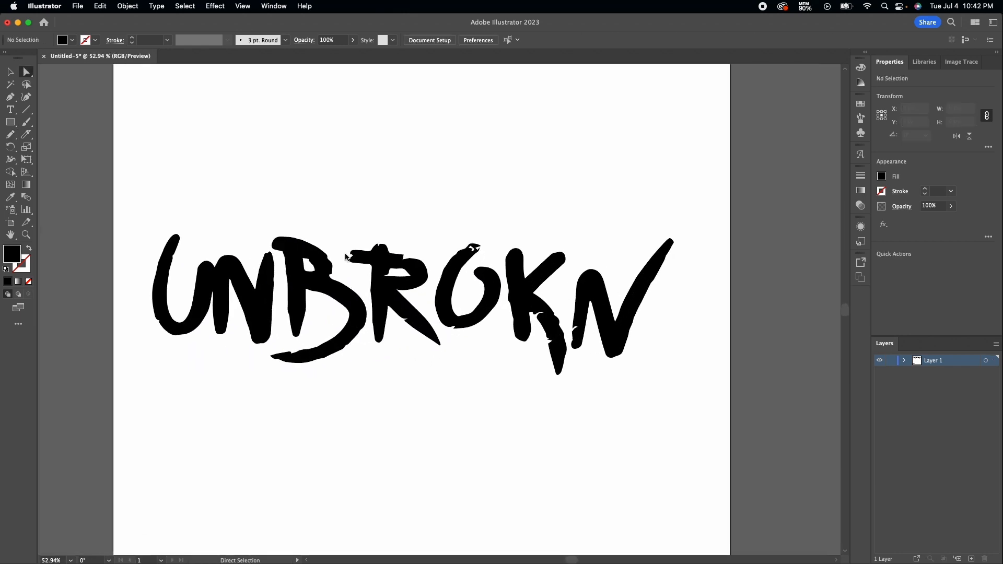
pyautogui.press('v')
pyautogui.moveTo(193, 197); pyautogui.dragTo(519, 299)
pyautogui.click(488, 333)
# - Switch to Photoshop and brush a thinner U, N and B on Layer 2 below the existing lettering, redoing weak strokes
pyautogui.moveTo(663, 543)
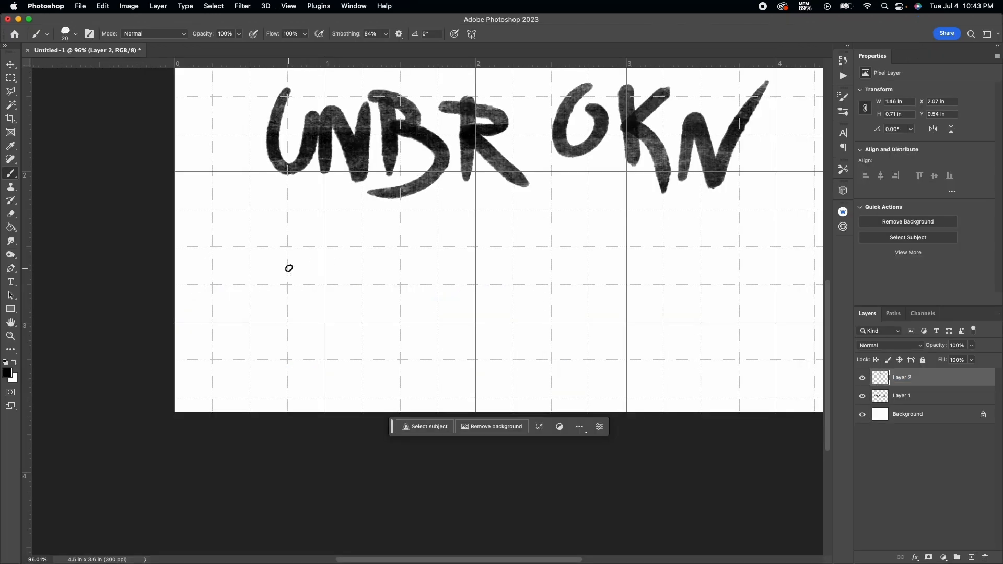
pyautogui.moveTo(295, 250); pyautogui.dragTo(316, 293)
pyautogui.press('cmd+z')
pyautogui.moveTo(299, 247); pyautogui.dragTo(317, 294)
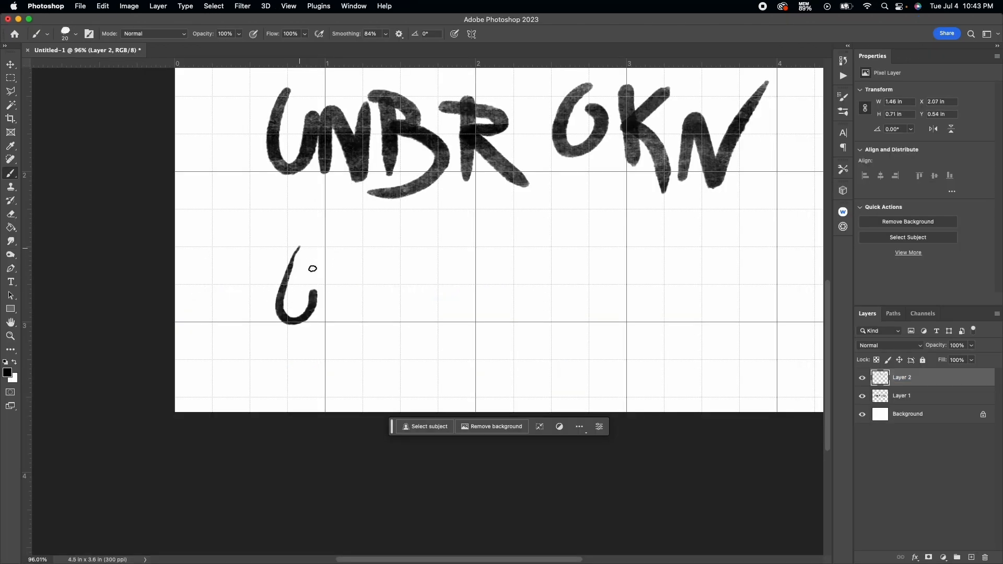
pyautogui.press('super+z')
pyautogui.moveTo(301, 258); pyautogui.dragTo(321, 291)
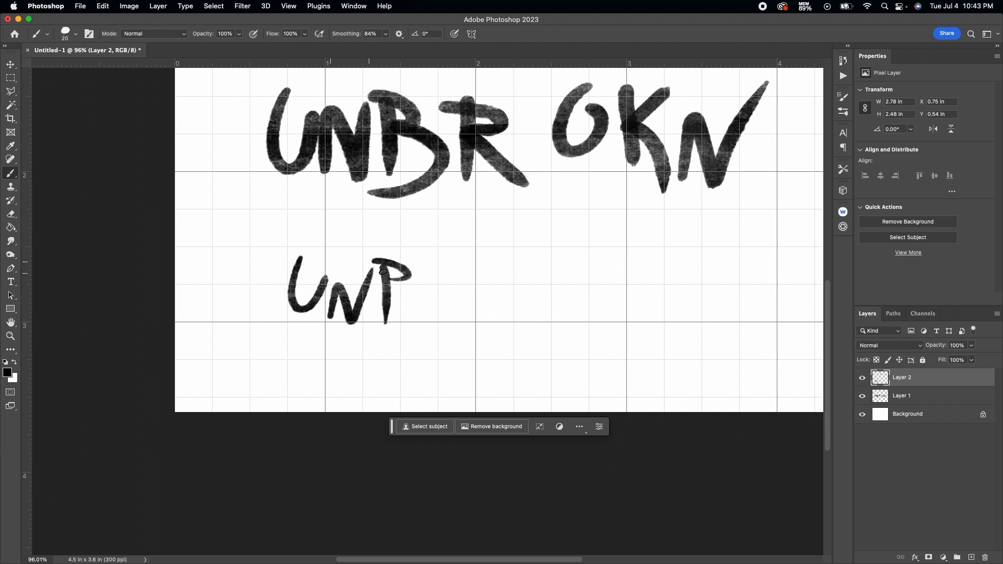
pyautogui.moveTo(386, 276); pyautogui.dragTo(402, 332)
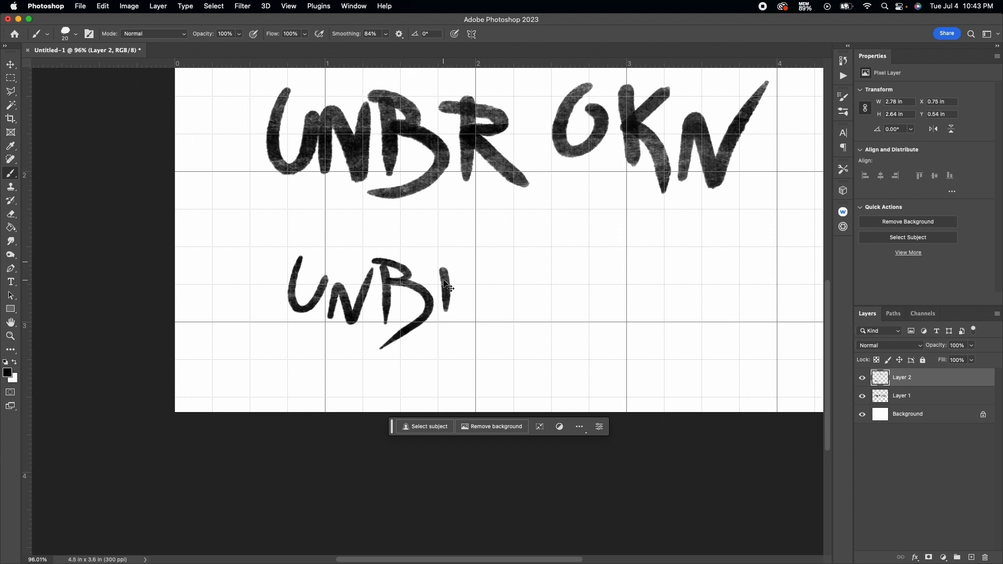
# - Brush an R after the thin UNB and a five-pointed star in place of the O, redrawing unsatisfactory strokes
pyautogui.press('super+z')
pyautogui.moveTo(452, 279); pyautogui.dragTo(442, 339)
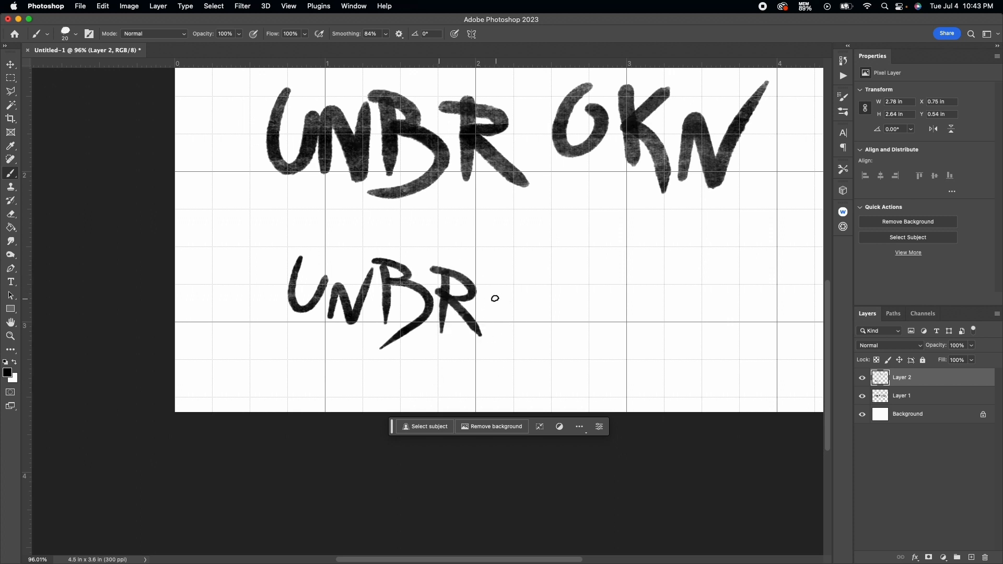
pyautogui.moveTo(491, 319); pyautogui.dragTo(547, 286)
pyautogui.press('super+z')
pyautogui.moveTo(491, 320); pyautogui.dragTo(548, 286)
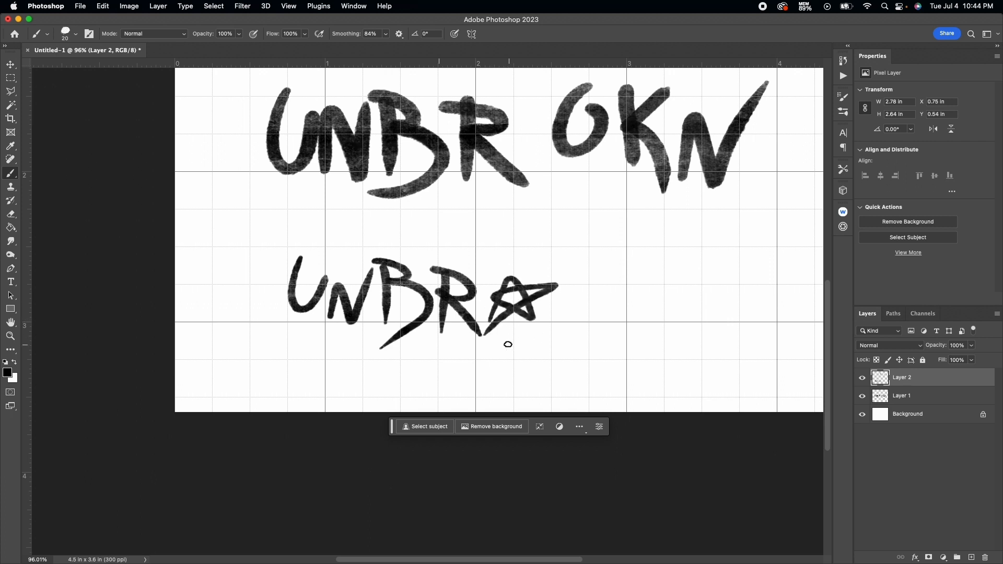
# - Brush a separate small, bold star variation below the thin lettering, redrawing it until it looks right
pyautogui.moveTo(246, 379)
pyautogui.mouseDown()
pyautogui.moveTo(230, 353)
pyautogui.moveTo(246, 378)
pyautogui.mouseUp()
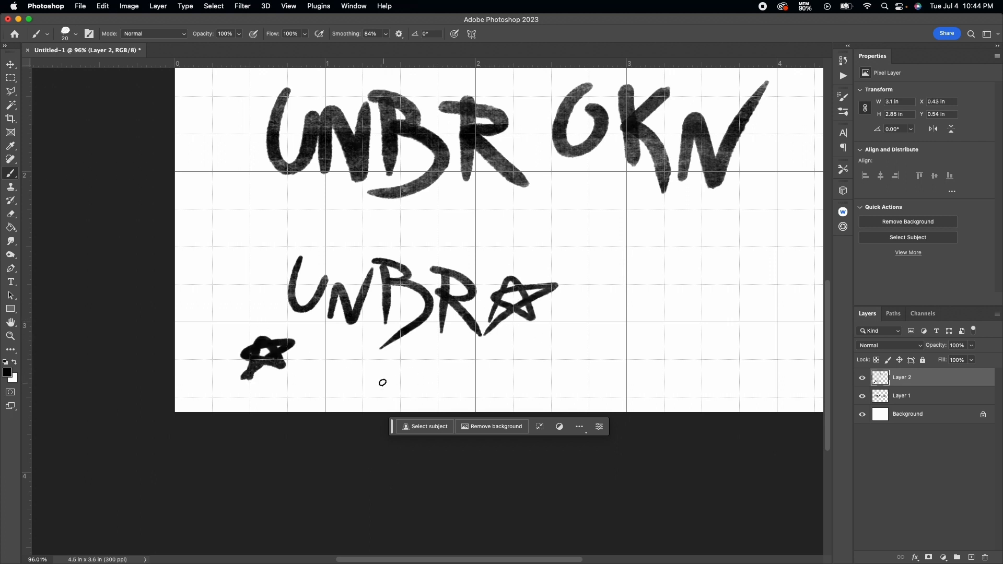
pyautogui.press('super+z')
pyautogui.moveTo(307, 389); pyautogui.dragTo(364, 359)
pyautogui.press('super+z')
pyautogui.moveTo(257, 392); pyautogui.dragTo(295, 361)
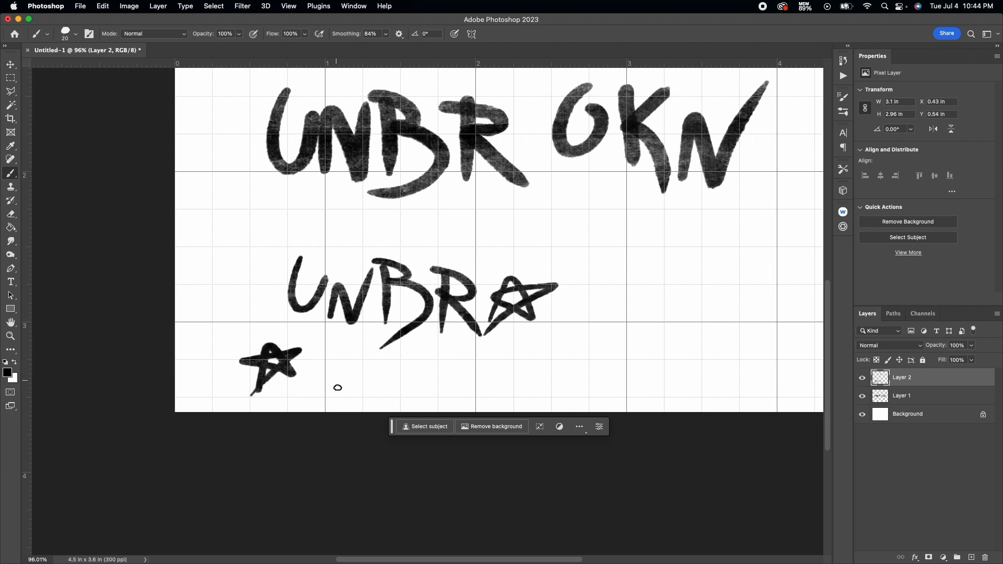
# - Brush more star variations beside and above the lettering, plus two T variations above OKN
pyautogui.moveTo(220, 217); pyautogui.dragTo(219, 251)
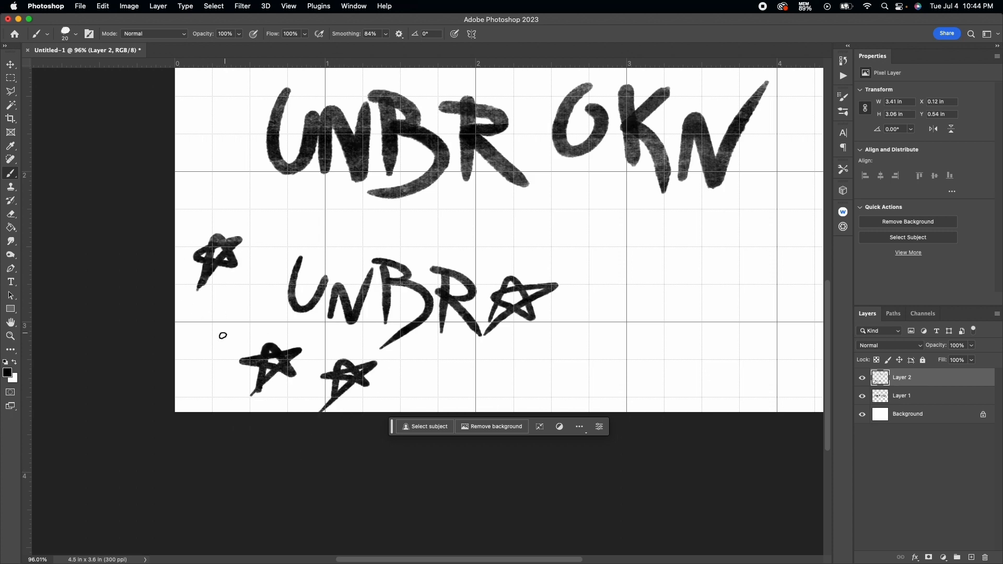
pyautogui.moveTo(213, 149); pyautogui.dragTo(214, 199)
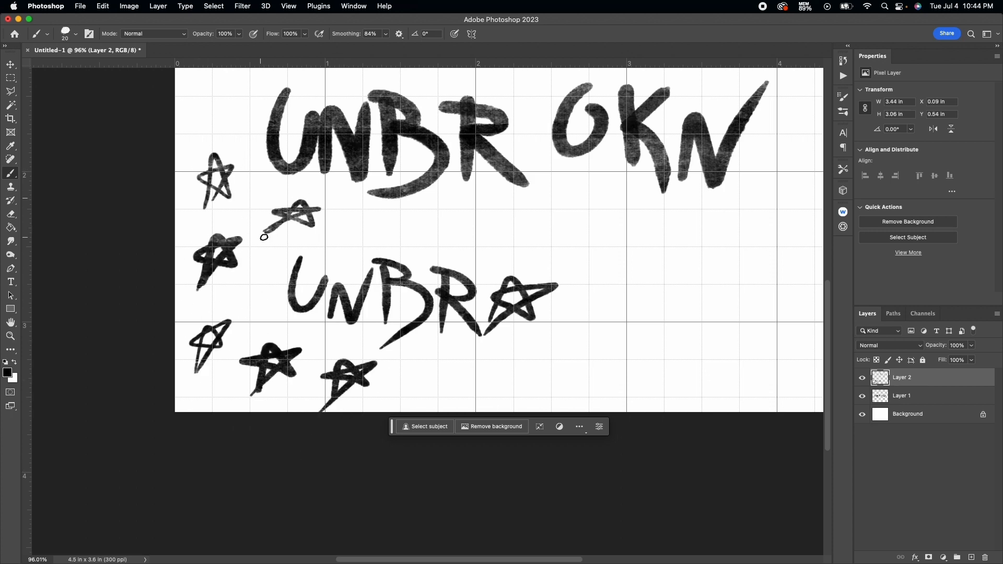
pyautogui.scroll(5, 342, 268)
pyautogui.moveTo(243, 262); pyautogui.dragTo(242, 287)
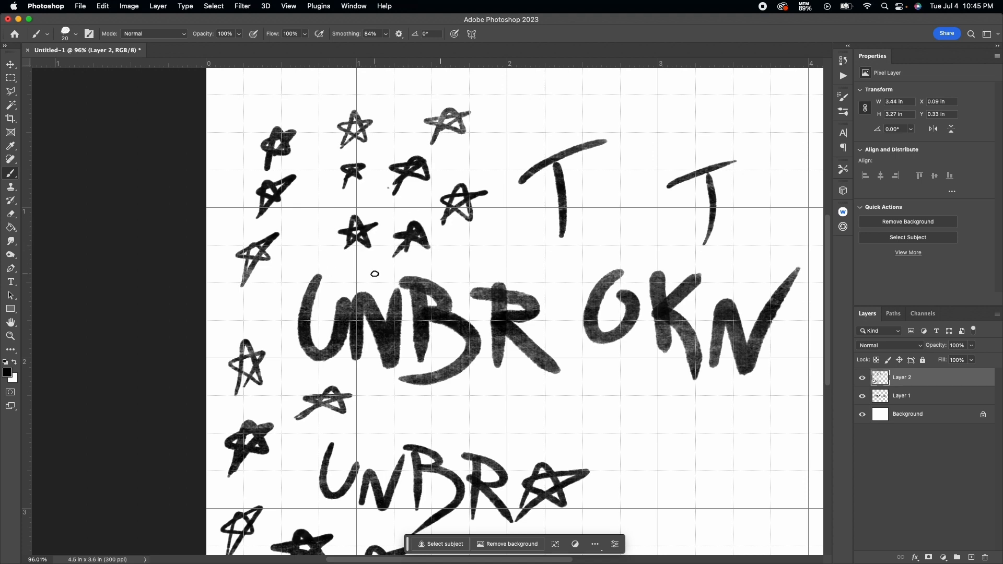
pyautogui.scroll(-6, 549, 289)
pyautogui.hscroll(5, 549, 289)
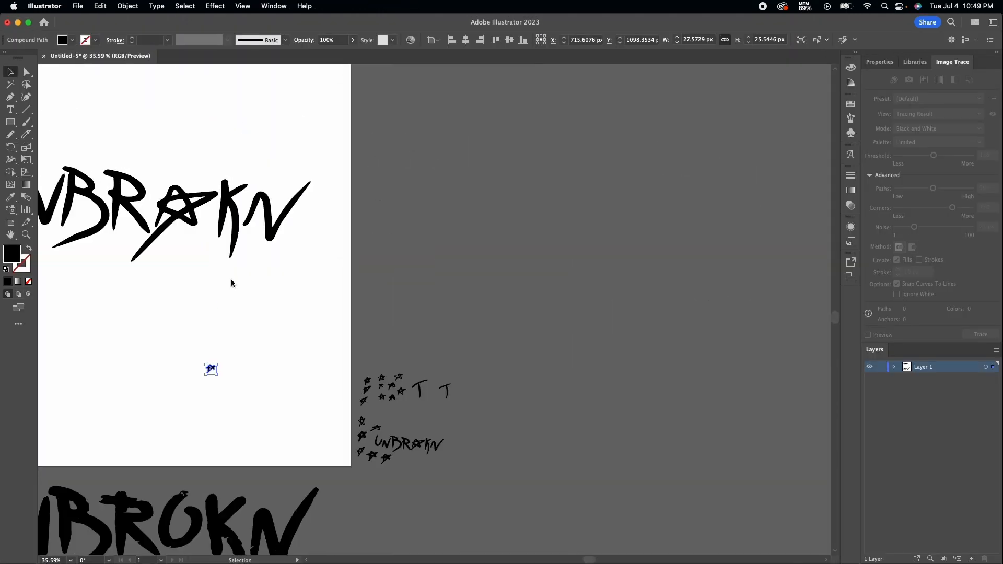
# - In Illustrator, replace the star in the thin lettering with a bolder brushed star scaled to about 171 px wide
pyautogui.moveTo(313, 361); pyautogui.dragTo(291, 227)
pyautogui.scroll(5, 291, 226)
pyautogui.moveTo(299, 178); pyautogui.dragTo(350, 226)
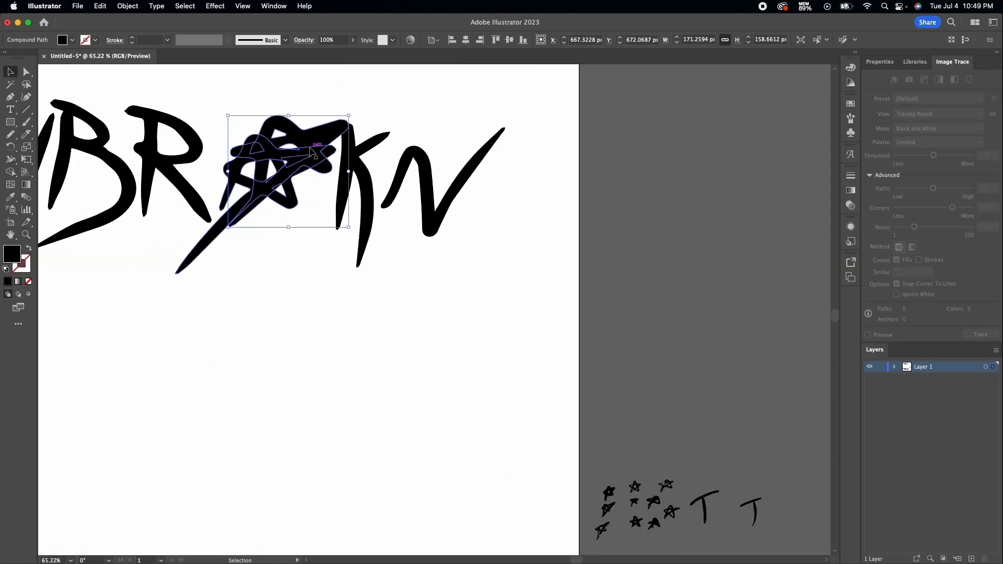
pyautogui.moveTo(328, 149); pyautogui.dragTo(229, 350)
pyautogui.click(291, 153)
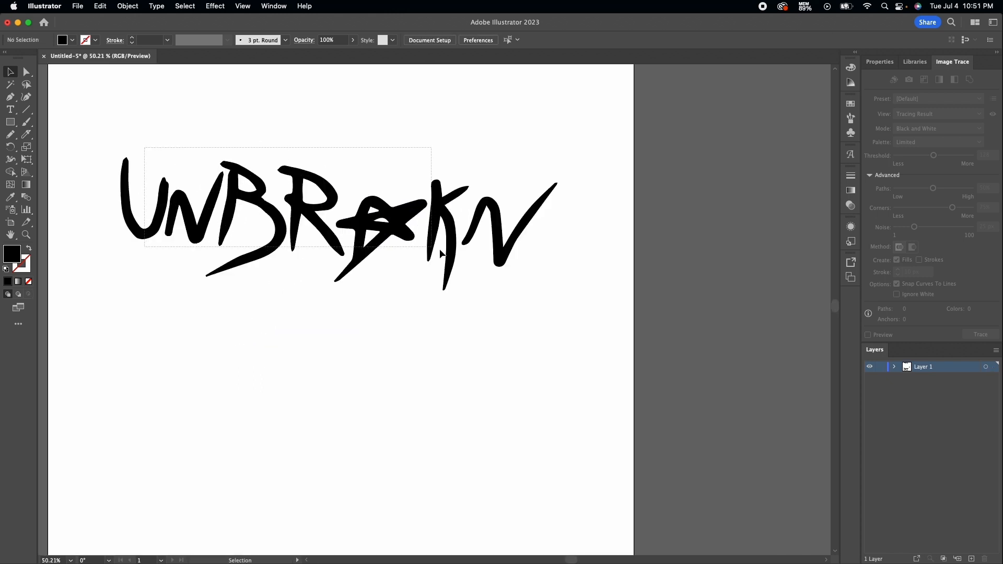
# - Select the complete star lettering group and fill it with an orange swatch
pyautogui.moveTo(434, 149); pyautogui.dragTo(510, 272)
pyautogui.scroll(2, 510, 271)
pyautogui.hscroll(-2, 510, 272)
pyautogui.click(873, 63)
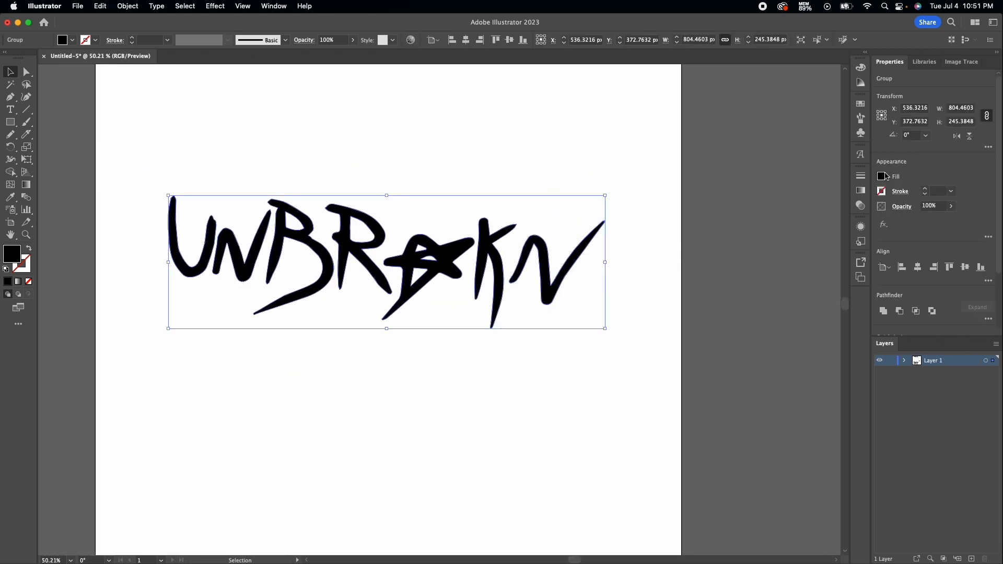
pyautogui.click(883, 176)
pyautogui.click(768, 221)
pyautogui.click(809, 226)
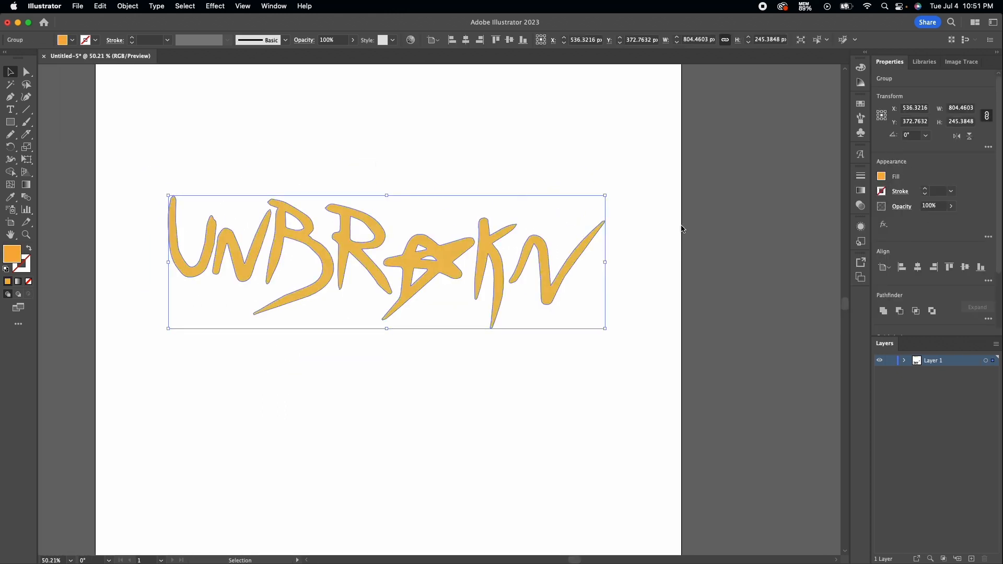
# - Change the star lettering's fill from orange to yellow F7E246
pyautogui.doubleClick(13, 257)
pyautogui.moveTo(702, 450); pyautogui.dragTo(695, 449)
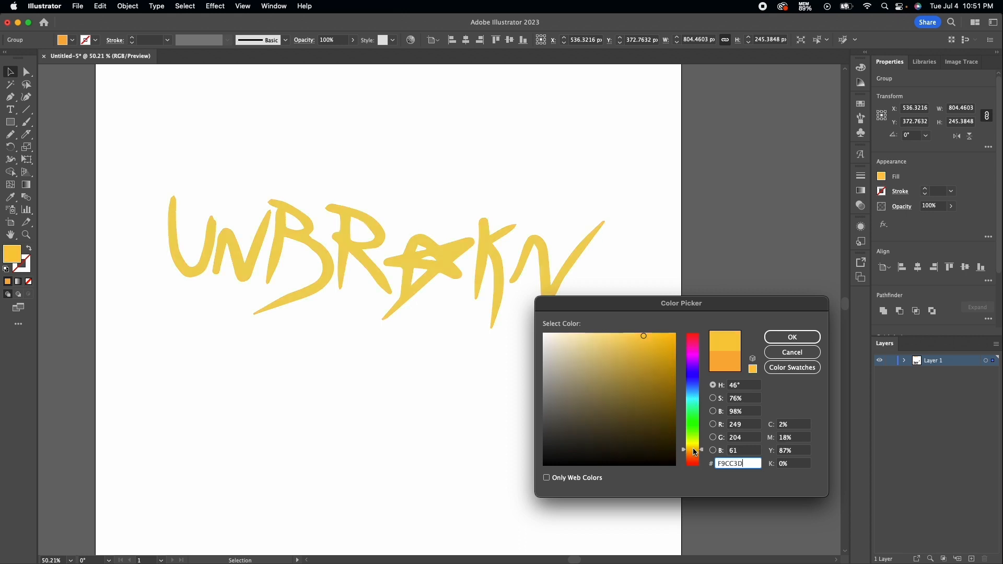
pyautogui.moveTo(644, 336)
pyautogui.mouseDown()
pyautogui.moveTo(625, 340)
pyautogui.moveTo(654, 344)
pyautogui.moveTo(632, 341)
pyautogui.moveTo(642, 354)
pyautogui.moveTo(630, 338)
pyautogui.moveTo(638, 338)
pyautogui.mouseUp()
pyautogui.click(693, 448)
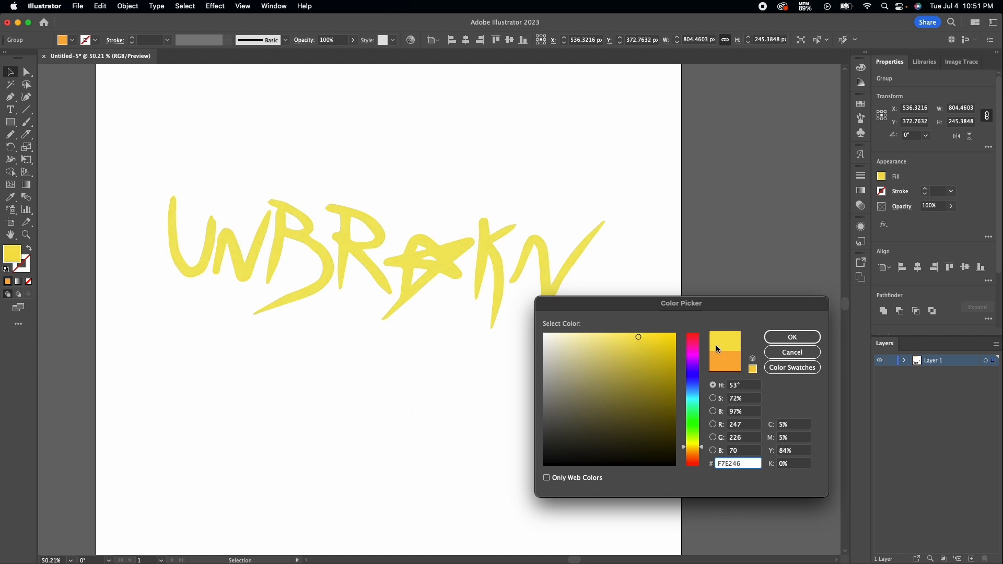
pyautogui.click(783, 339)
# - Place a copy of the yellow lettering above the artboard and recolor the lettering on the artboard to E5C610
pyautogui.click(882, 191)
pyautogui.scroll(-5, 570, 372)
pyautogui.moveTo(511, 320)
pyautogui.mouseDown()
pyautogui.moveTo(498, 217)
pyautogui.moveTo(506, 186)
pyautogui.mouseUp()
pyautogui.click(534, 290)
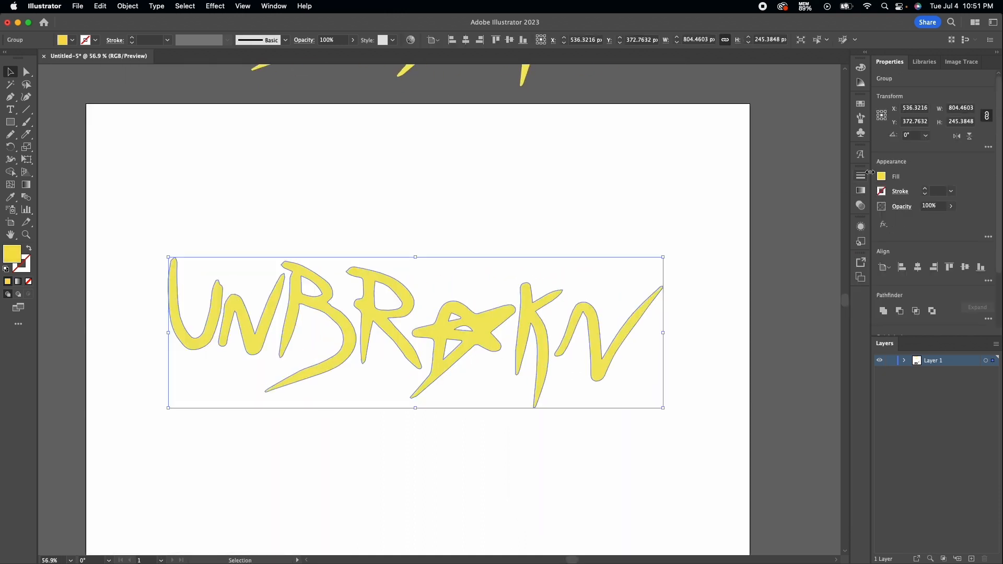
pyautogui.click(881, 176)
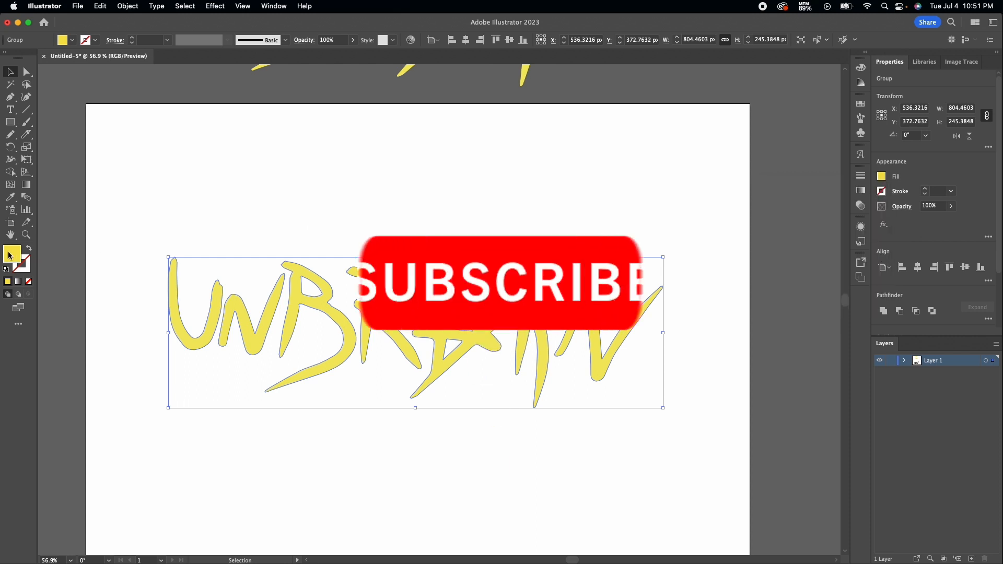
pyautogui.doubleClick(11, 255)
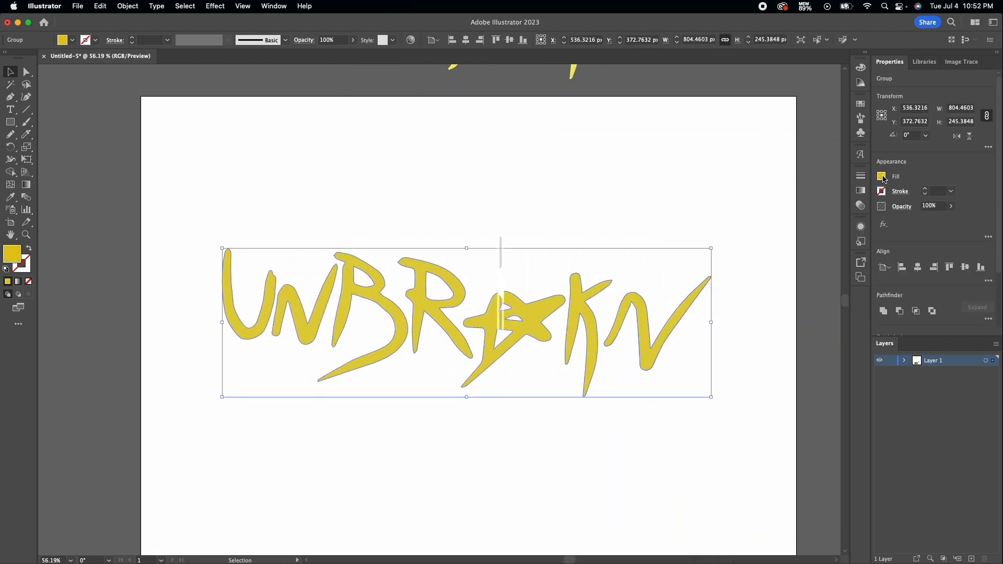
# - Give the artboard lettering a 3 pt black stroke aligned to the outside
pyautogui.click(925, 193)
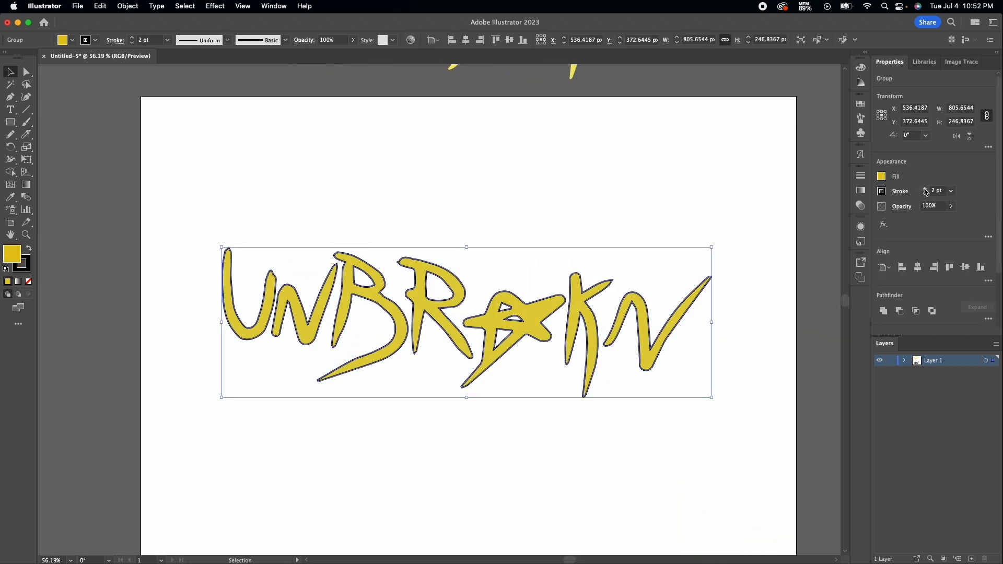
pyautogui.click(744, 308)
pyautogui.click(708, 280)
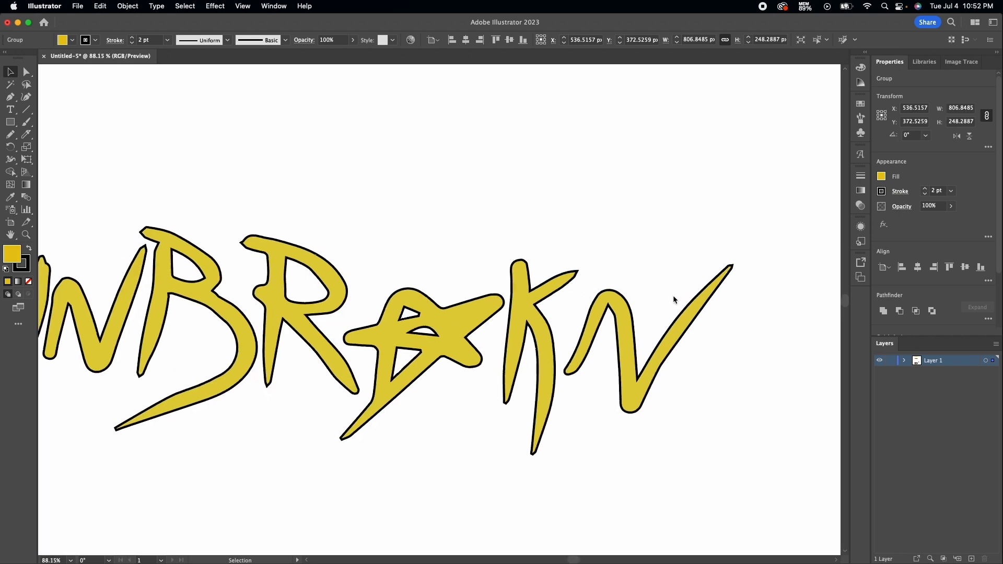
pyautogui.click(900, 191)
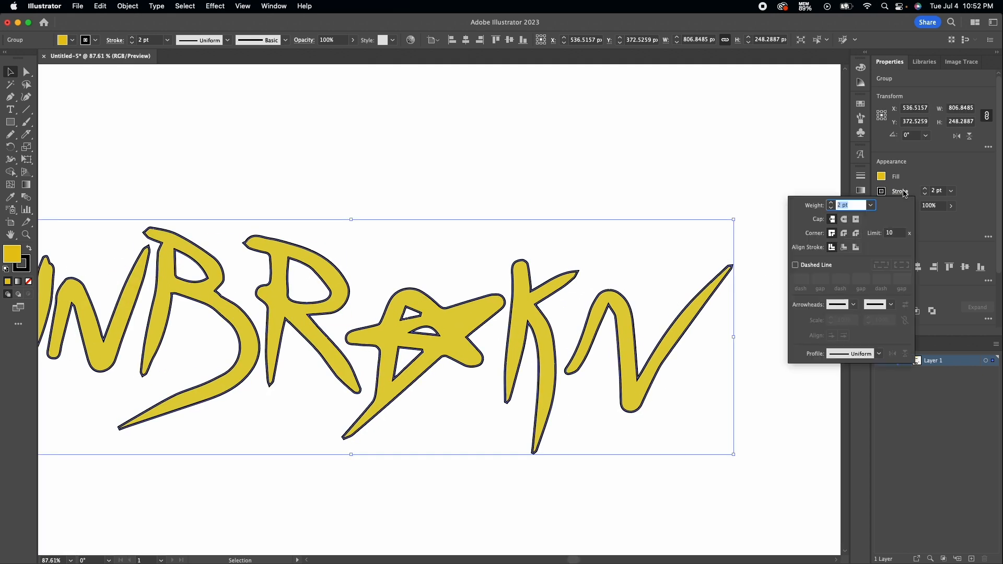
pyautogui.click(857, 247)
pyautogui.click(761, 352)
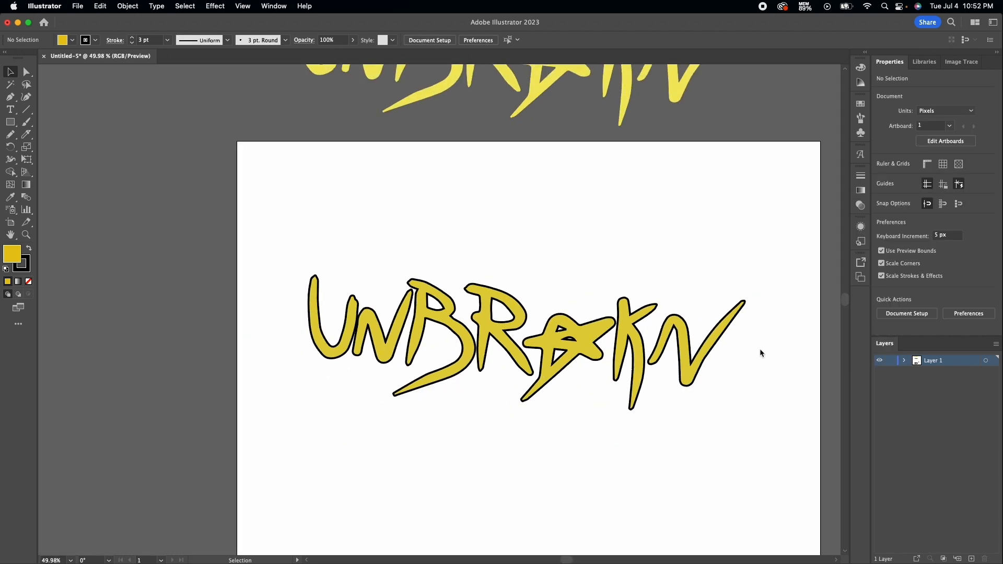
# - Offset the lettering's paths and unite the offset shapes into one unfilled outline
pyautogui.click(302, 252)
pyautogui.click(127, 6)
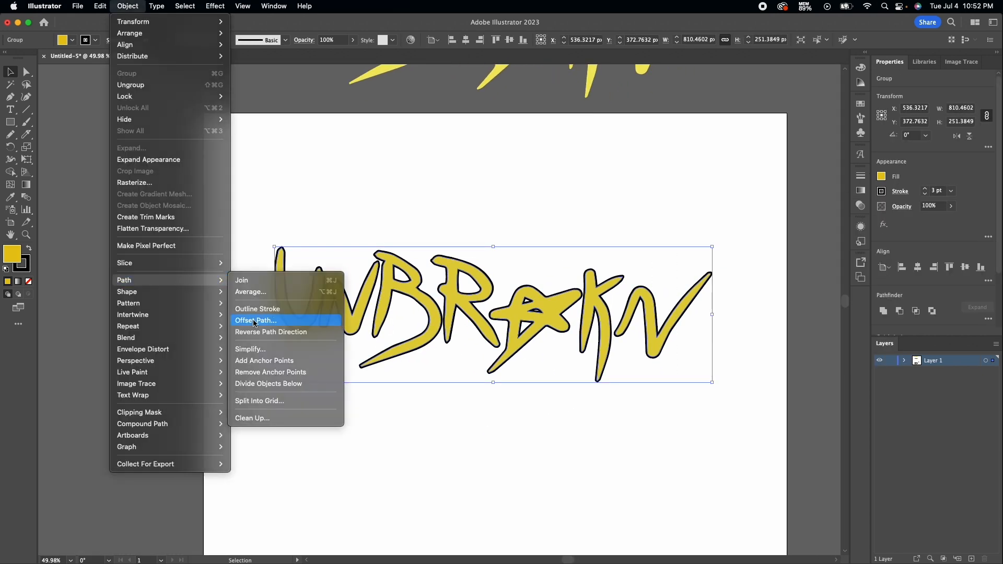
pyautogui.click(298, 319)
pyautogui.click(747, 212)
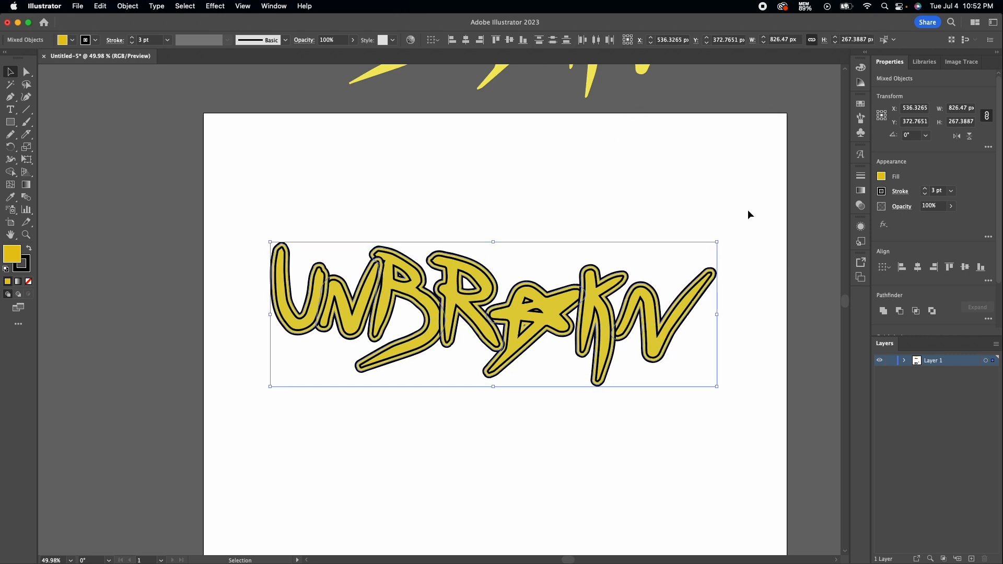
pyautogui.click(29, 282)
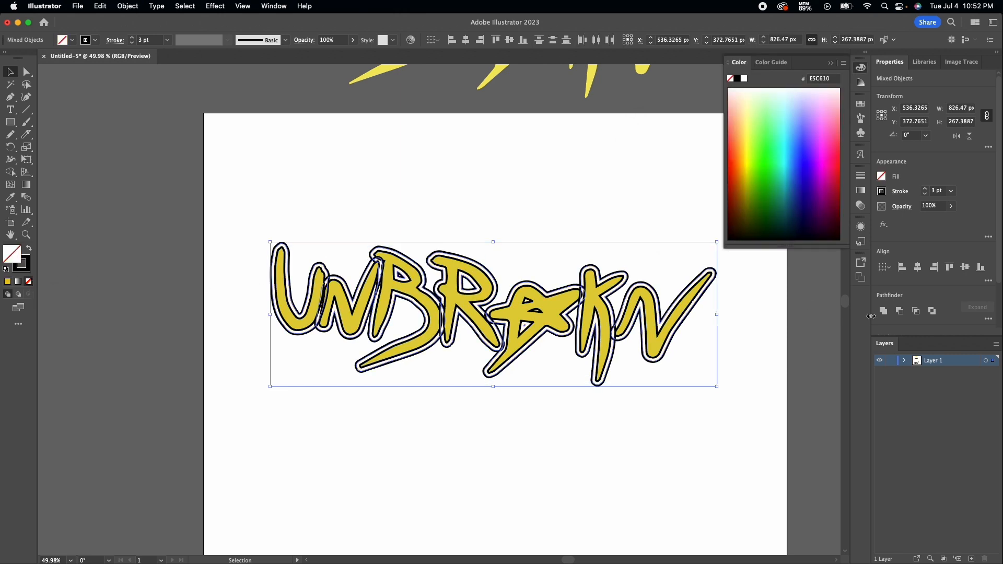
pyautogui.click(884, 311)
# - Set the stroke weight of the united outer outline to 7 pt
pyautogui.scroll(3, 511, 402)
pyautogui.click(906, 191)
pyautogui.click(926, 189)
pyautogui.click(925, 189)
pyautogui.click(926, 189)
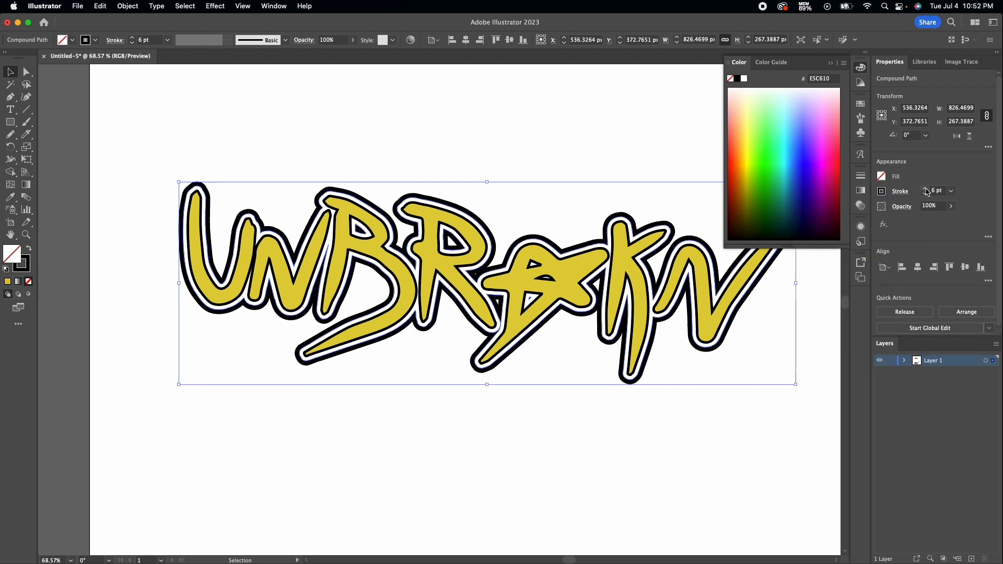
pyautogui.click(926, 188)
pyautogui.click(676, 429)
# - Group the yellow lettering together with its black outer outline
pyautogui.scroll(-5, 677, 429)
pyautogui.scroll(4, 676, 429)
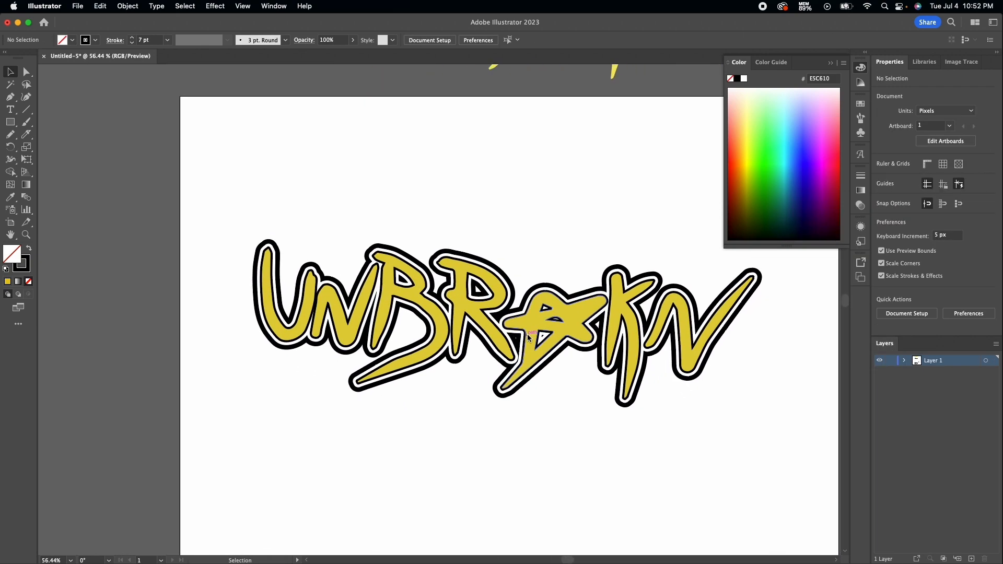
pyautogui.scroll(2, 529, 337)
pyautogui.scroll(-7, 529, 337)
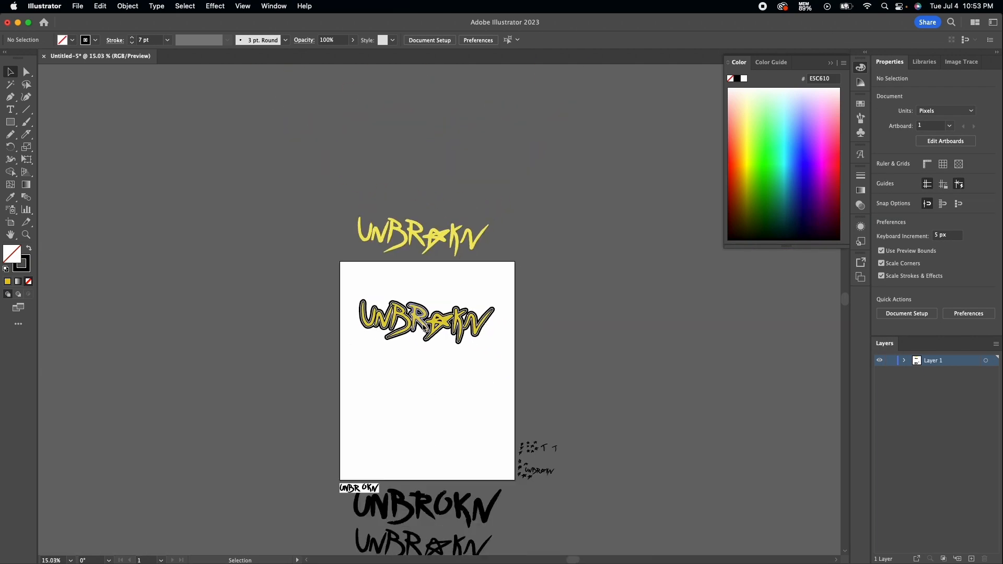
pyautogui.scroll(5, 425, 328)
pyautogui.scroll(-3, 425, 329)
pyautogui.scroll(3, 425, 328)
pyautogui.click(425, 329)
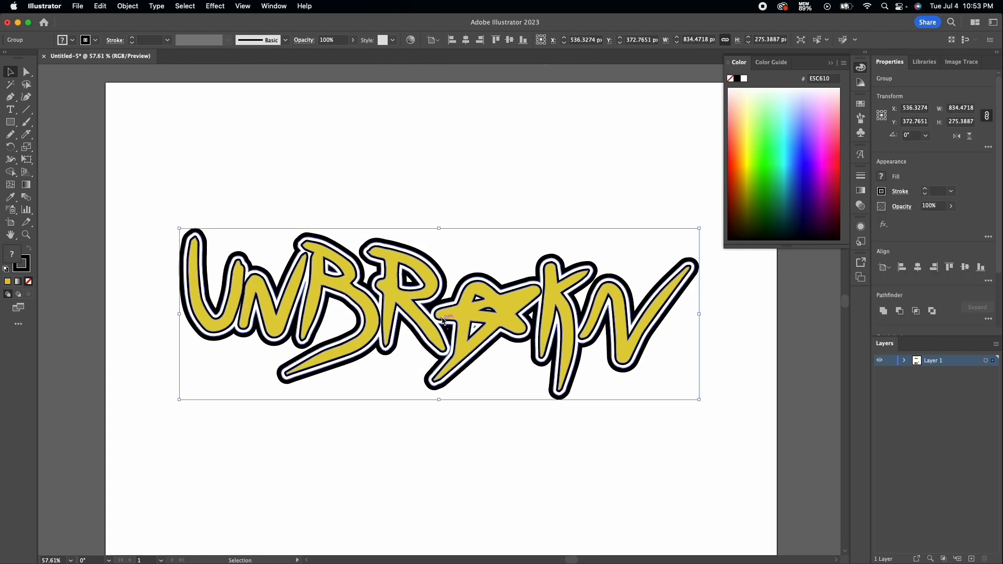
# - Delete the leftover outline pieces inside the counters of the B, the R and the star
pyautogui.click(30, 72)
pyautogui.scroll(5, 300, 235)
pyautogui.click(406, 240)
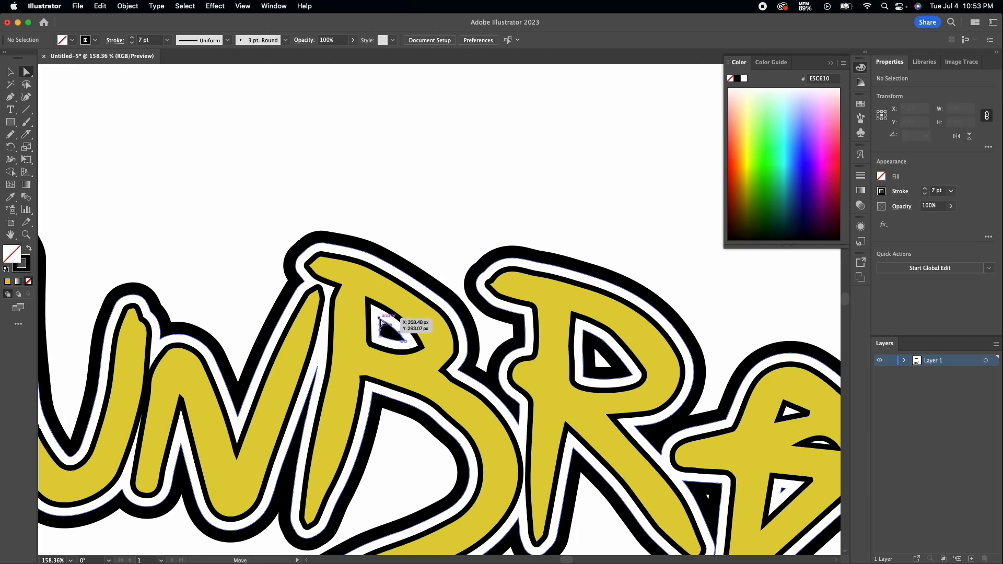
pyautogui.scroll(-2, 522, 319)
pyautogui.scroll(-4, 575, 335)
pyautogui.hscroll(4, 575, 334)
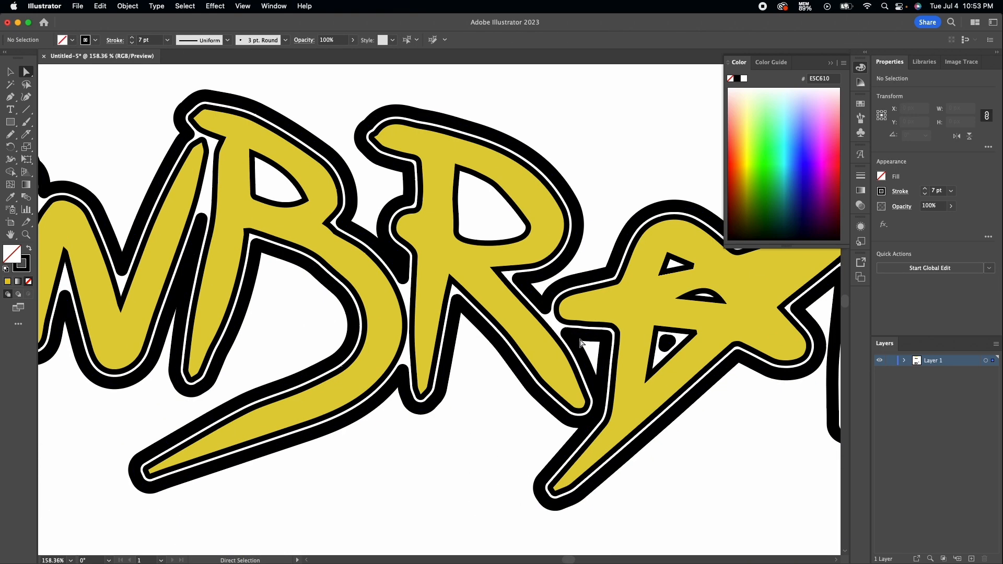
pyautogui.scroll(-1, 667, 334)
pyautogui.hscroll(5, 667, 334)
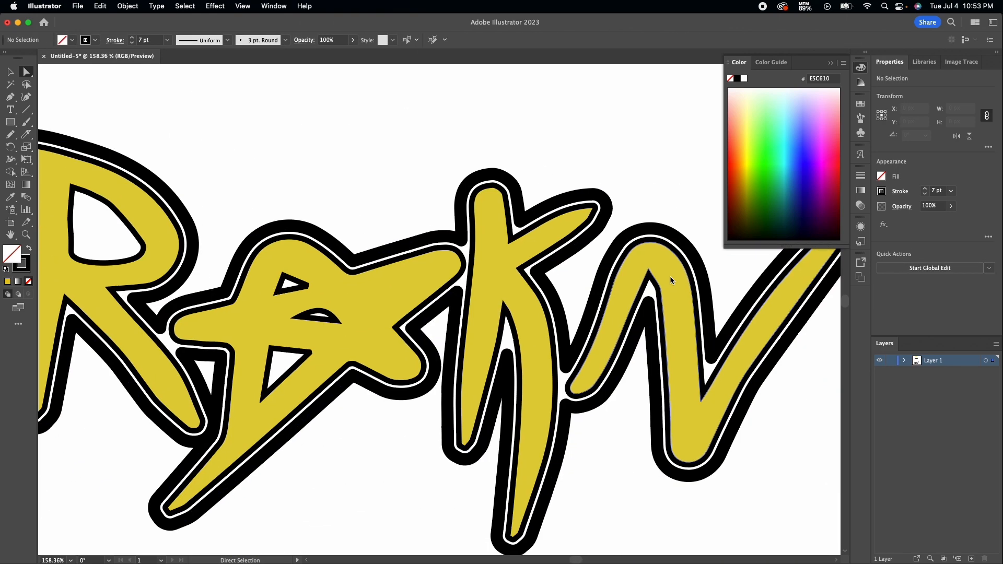
# - Delete the outline's anchor points in the narrow gap between the R's leg and the star
pyautogui.click(345, 278)
pyautogui.scroll(8, 405, 344)
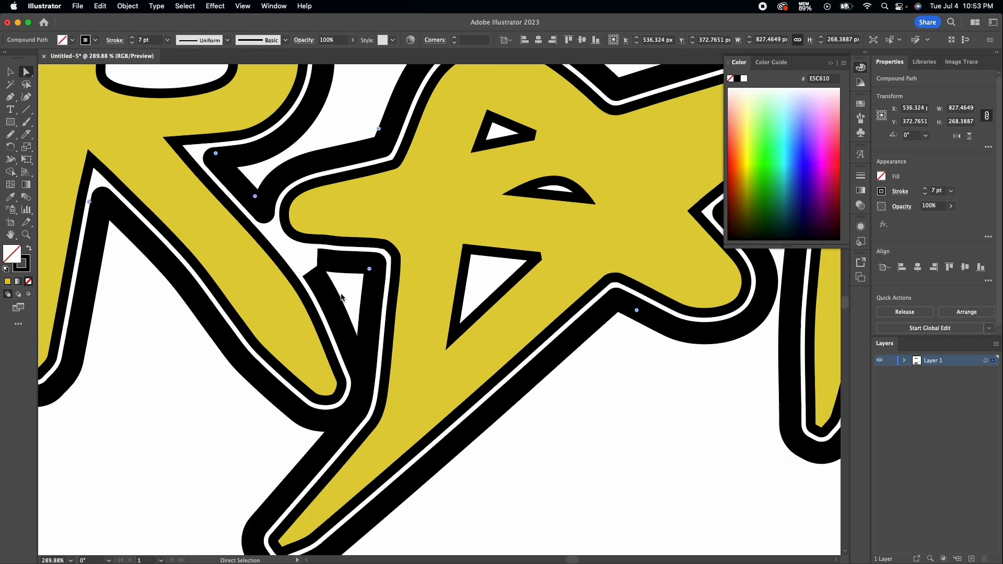
pyautogui.click(401, 274)
pyautogui.press('Delete')
pyautogui.click(425, 173)
pyautogui.press('Delete')
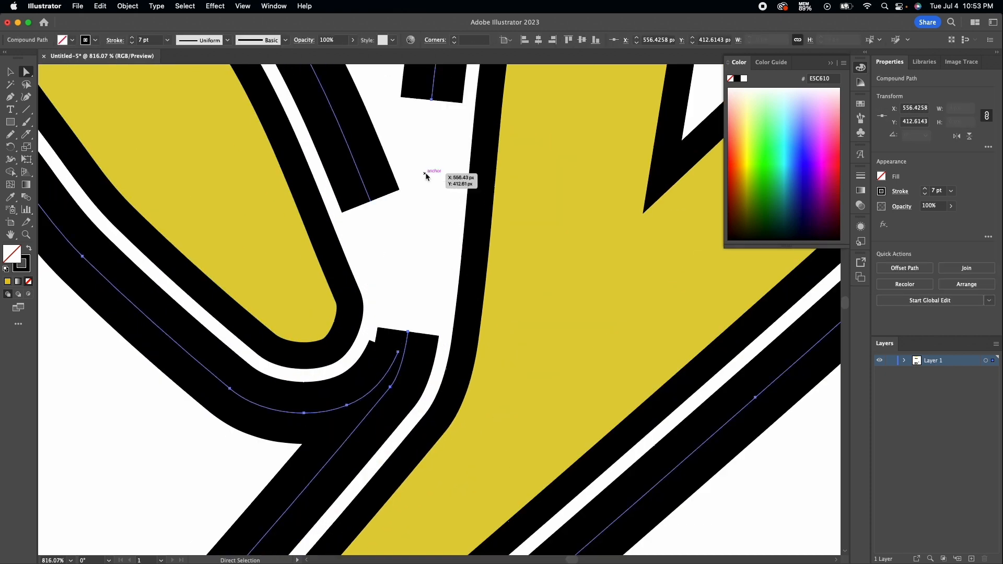
# - Join the two open outline ends between the bottom of the R's leg and the star's lower point
pyautogui.click(397, 352)
pyautogui.rightClick(409, 340)
pyautogui.click(419, 360)
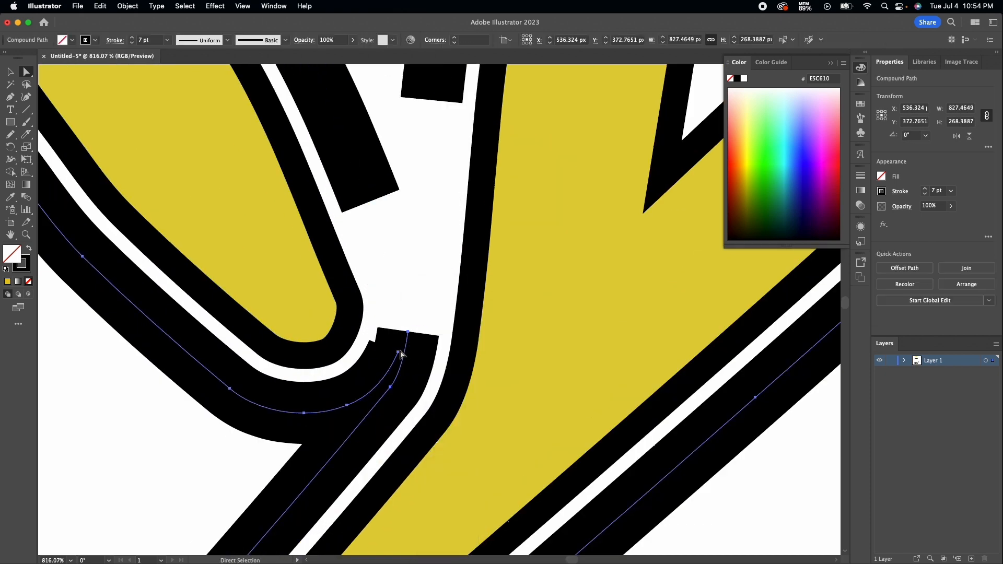
pyautogui.rightClick(409, 338)
pyautogui.click(418, 412)
pyautogui.scroll(-4, 411, 368)
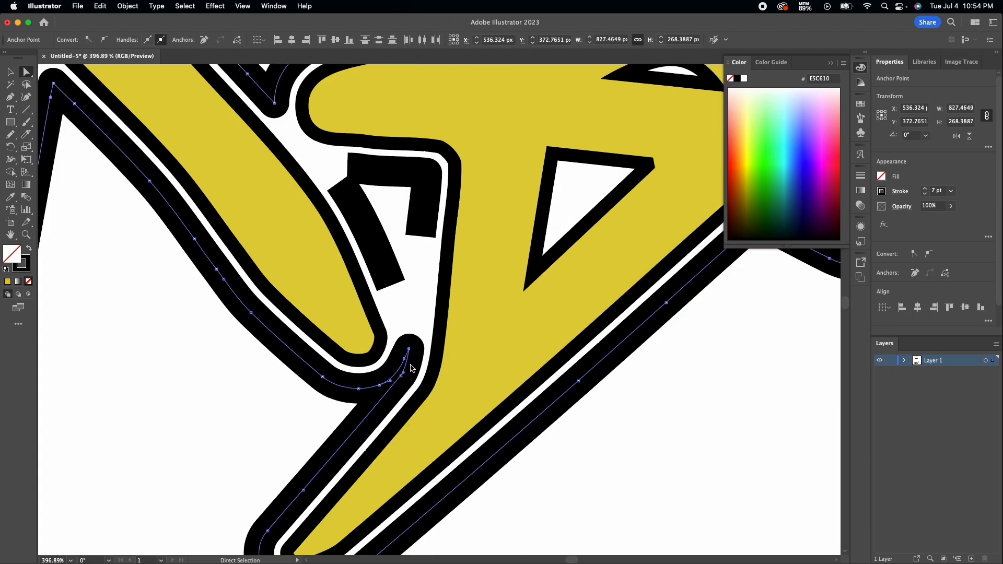
# - Delete the remaining stray outline segments between the R's leg and the star
pyautogui.click(420, 236)
pyautogui.press('Delete')
pyautogui.press('Delete')
pyautogui.click(391, 286)
pyautogui.press('Delete')
pyautogui.press('Delete')
pyautogui.scroll(-10, 392, 284)
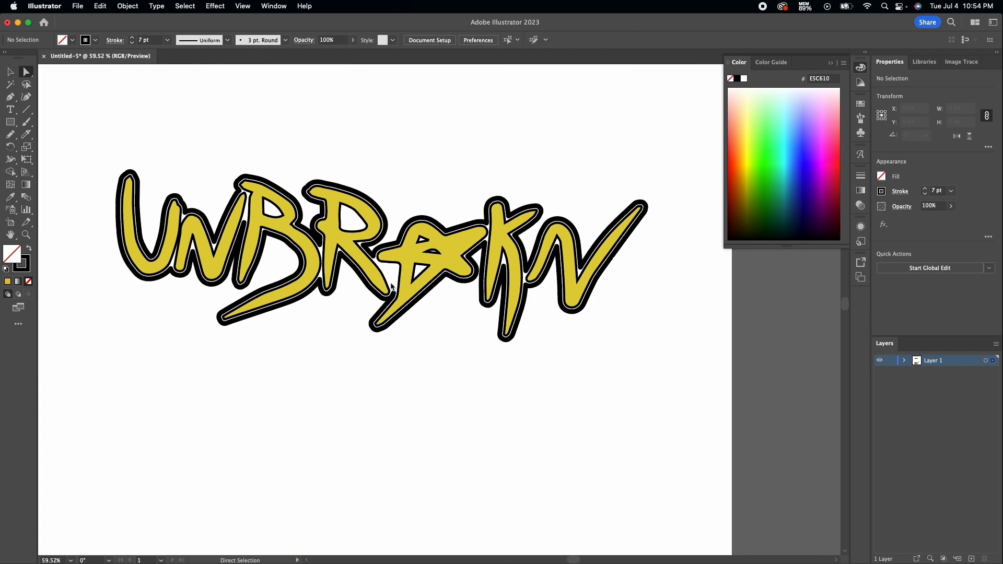
# - Align the strokes of the grouped lettering and outline to the outside
pyautogui.click(10, 72)
pyautogui.click(129, 224)
pyautogui.click(900, 191)
pyautogui.click(857, 248)
pyautogui.click(643, 365)
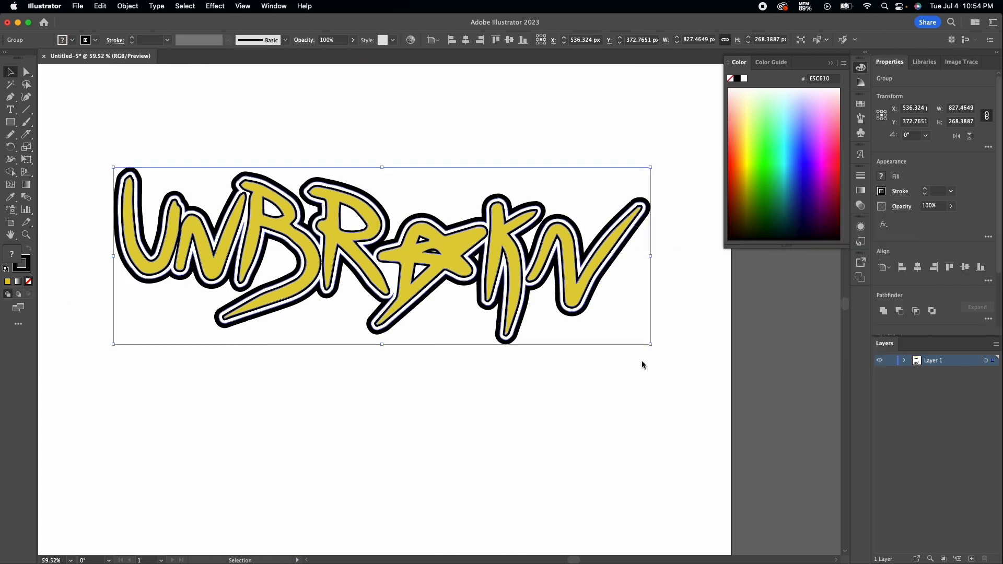
pyautogui.click(643, 365)
# - Flatten and slant the outlined lettering with Free Transform to about 864 by 224 px
pyautogui.scroll(-5, 557, 150)
pyautogui.scroll(3, 558, 150)
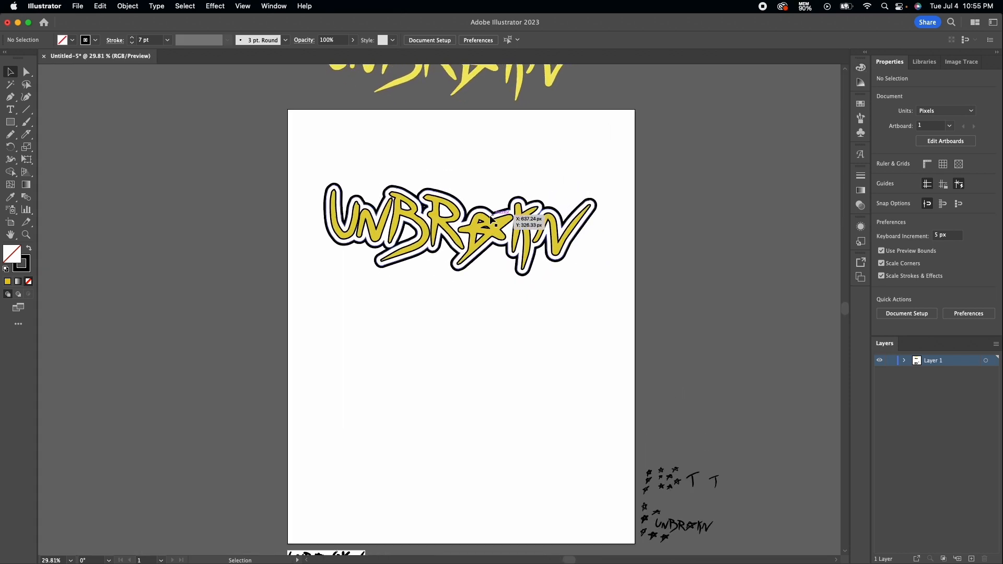
pyautogui.click(494, 222)
pyautogui.scroll(3, 528, 200)
pyautogui.click(26, 159)
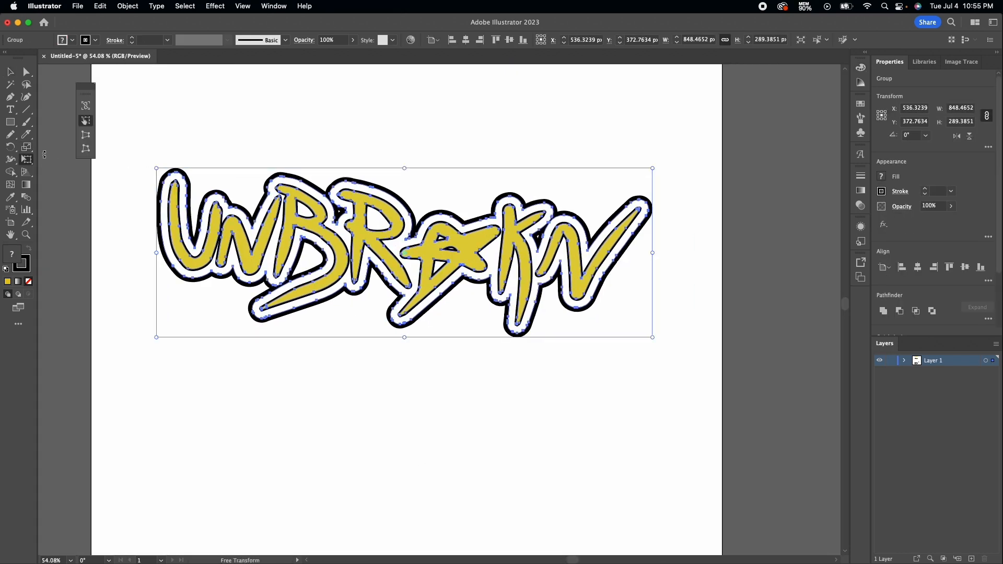
pyautogui.moveTo(405, 168); pyautogui.dragTo(411, 229)
pyautogui.click(10, 71)
pyautogui.click(284, 156)
# - Examine the slanted lettering's outline up close and its overall look on the full artboard
pyautogui.scroll(-5, 284, 156)
pyautogui.scroll(2, 283, 156)
pyautogui.scroll(6, 255, 210)
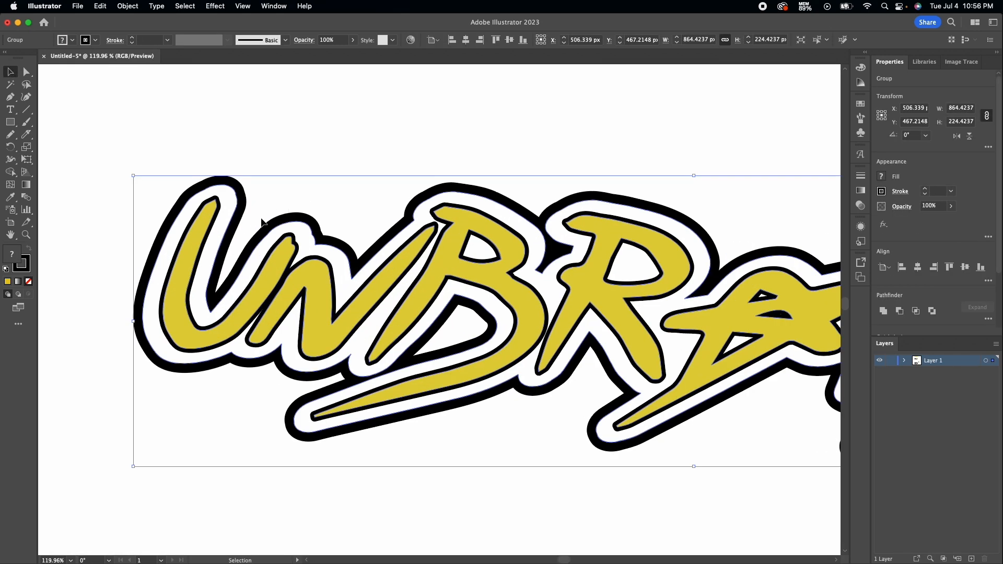
pyautogui.click(290, 201)
pyautogui.scroll(-5, 348, 311)
pyautogui.hscroll(3, 349, 312)
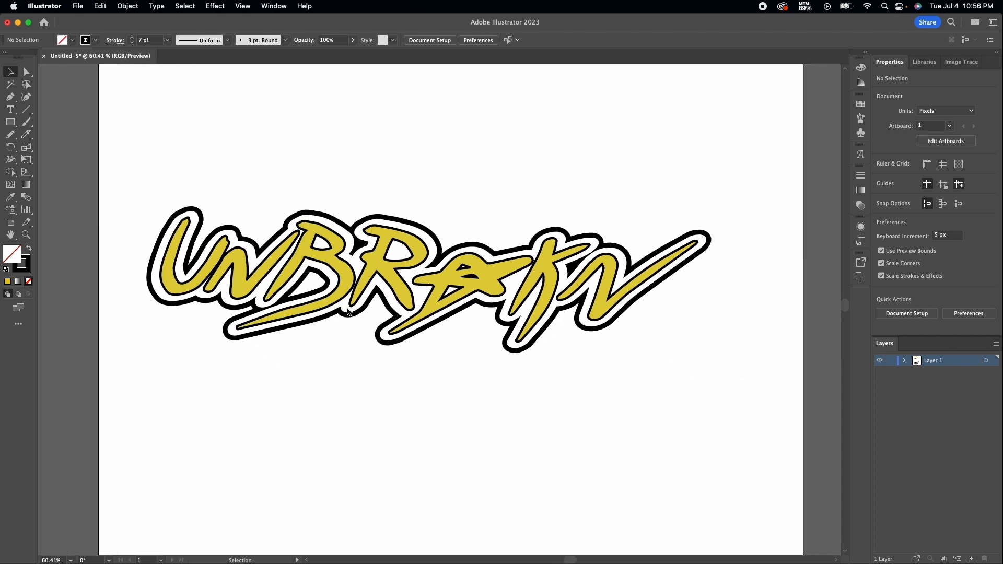
pyautogui.scroll(-3, 349, 312)
pyautogui.scroll(-4, 525, 292)
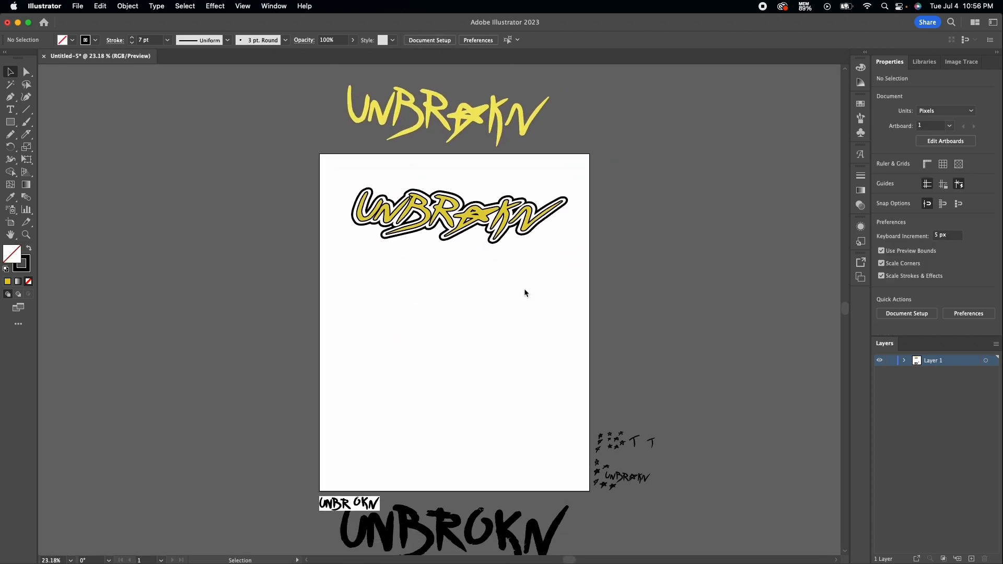
pyautogui.click(503, 243)
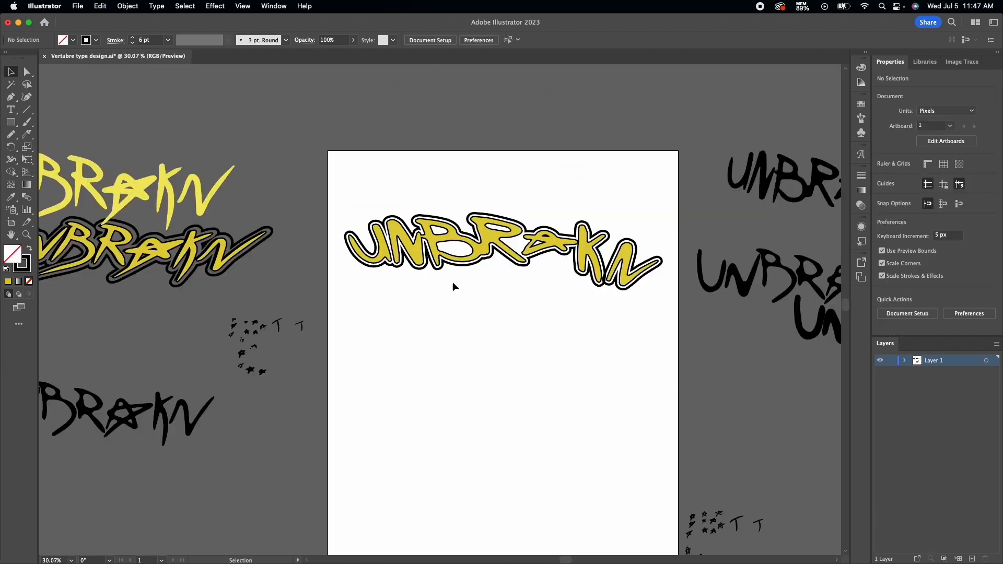
pyautogui.scroll(3, 468, 319)
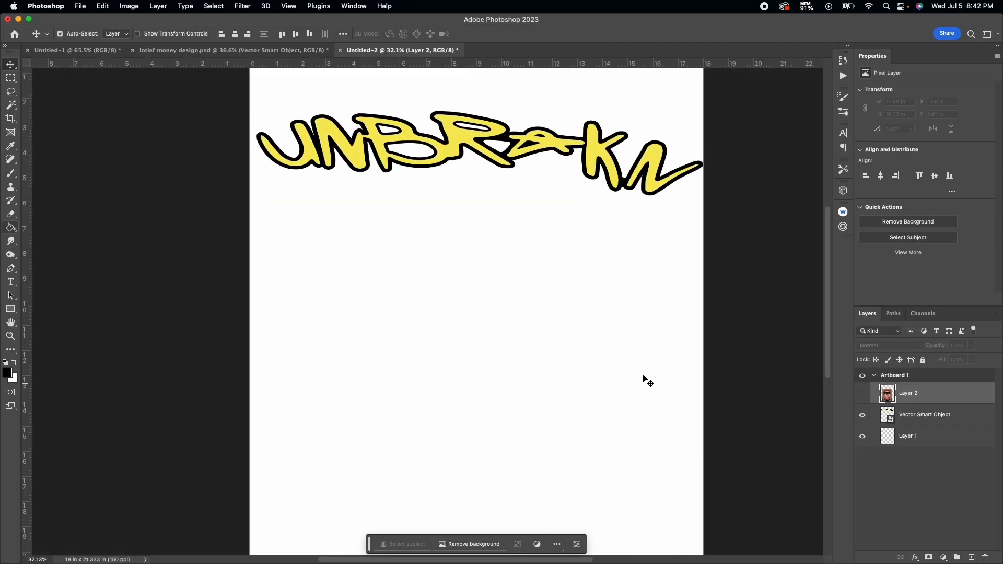
# - In Photoshop, resize the arched lettering to about 17.37 by 3.93 in and show the open-mouth photo on Layer 2
pyautogui.scroll(3, 648, 381)
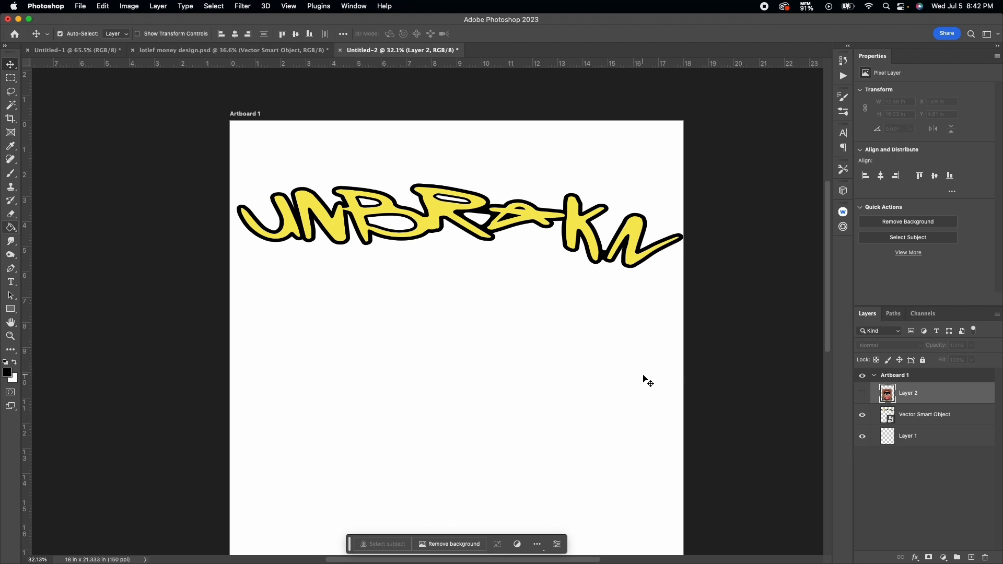
pyautogui.click(623, 244)
pyautogui.click(863, 395)
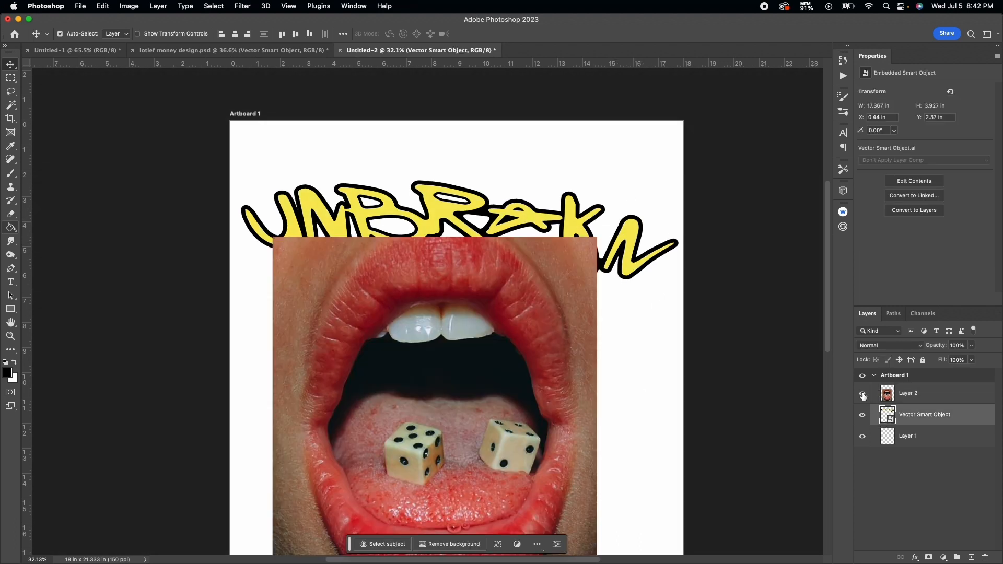
pyautogui.scroll(-3, 454, 366)
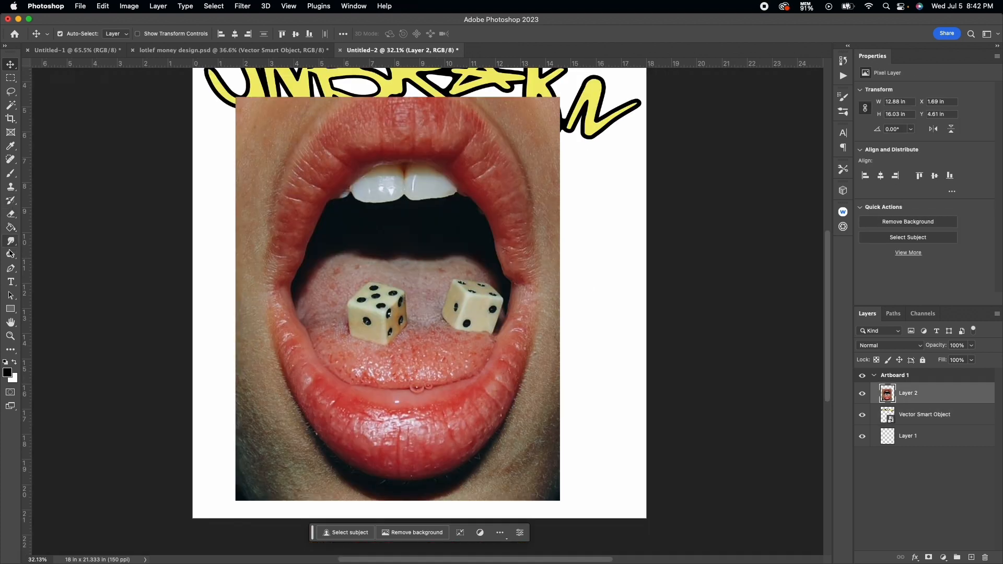
# - Trace the outer edge of the lips on Layer 2 with the Pen tool and convert the path into an inverted selection
pyautogui.press('p')
pyautogui.click(270, 331)
pyautogui.moveTo(266, 271); pyautogui.dragTo(266, 256)
pyautogui.scroll(1, 278, 204)
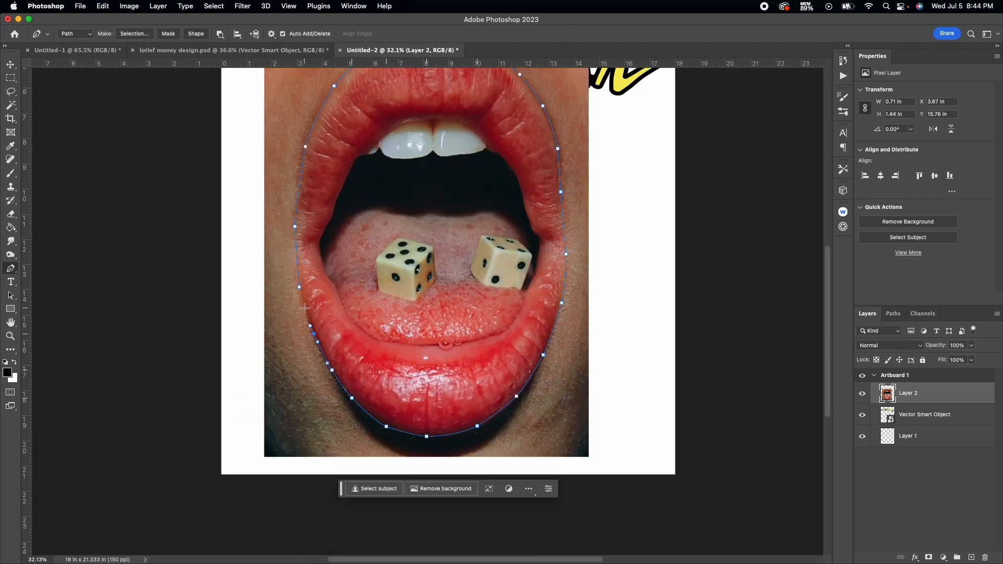
pyautogui.click(305, 308)
pyautogui.press('i')
pyautogui.press('Return')
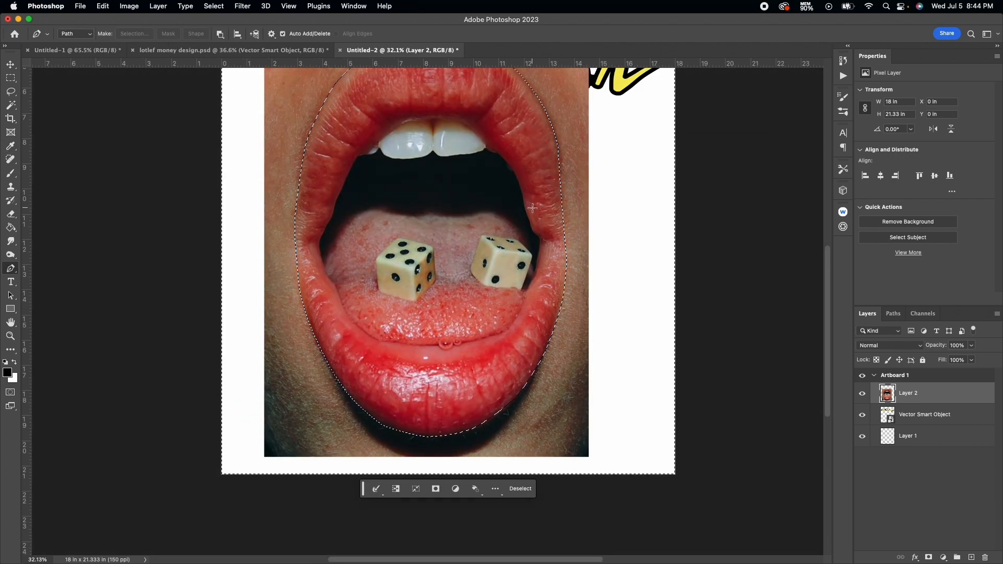
# - Delete the photo area outside the lips from Layer 2 and clear the selection
pyautogui.scroll(3, 153, 69)
pyautogui.press('v')
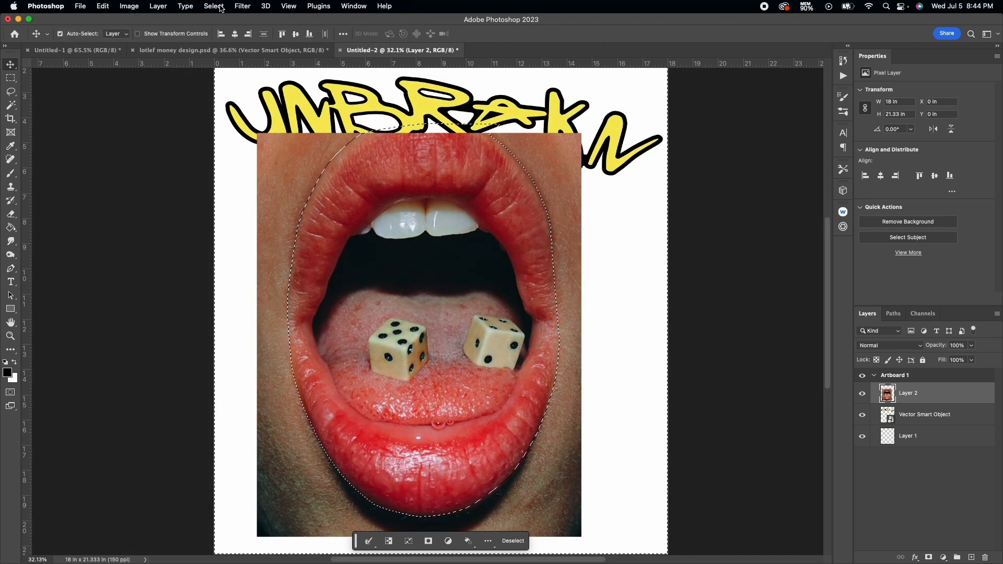
pyautogui.press('Delete')
pyautogui.click(371, 532)
pyautogui.press('Delete')
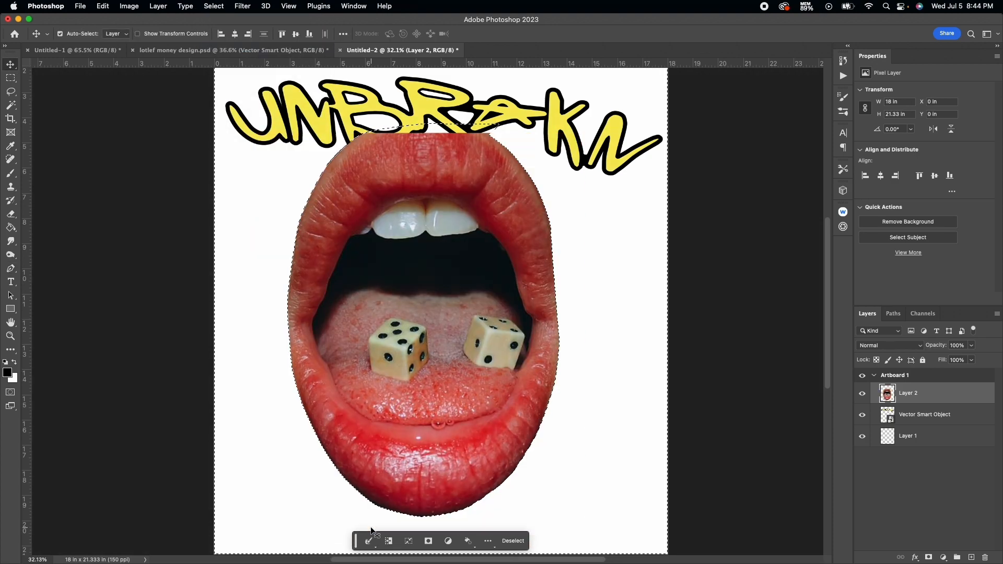
pyautogui.click(11, 78)
pyautogui.click(85, 183)
pyautogui.hscroll(3, 86, 183)
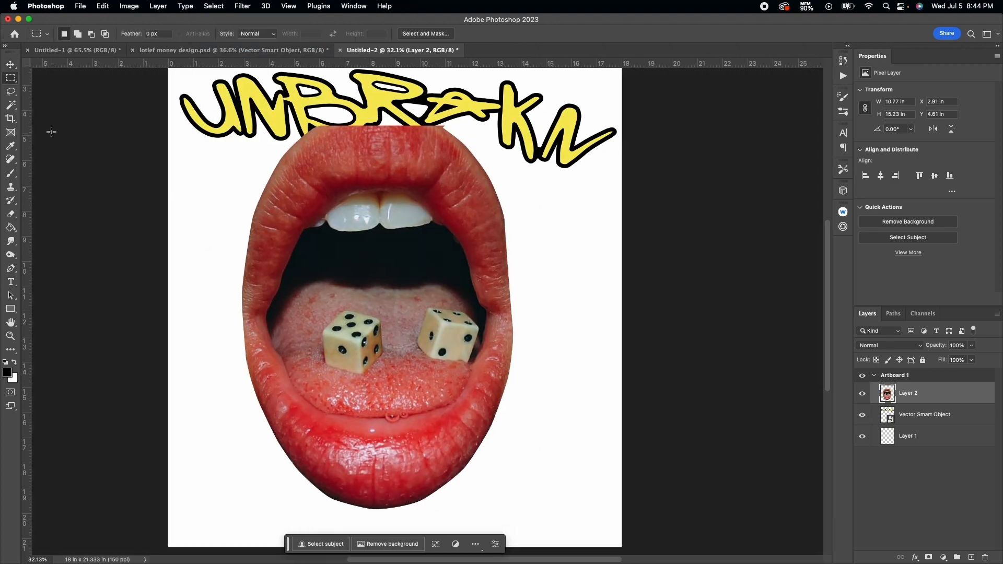
pyautogui.click(12, 215)
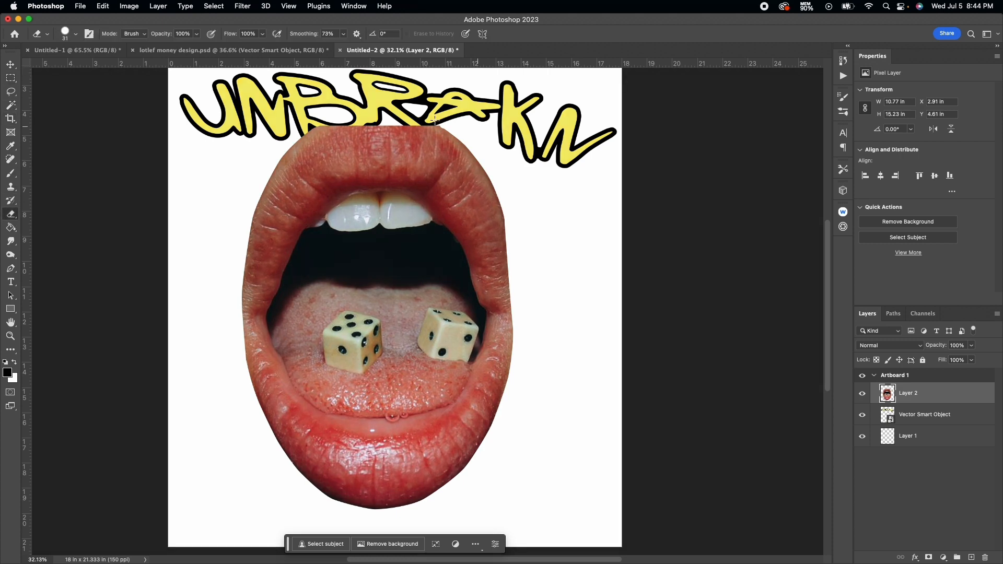
pyautogui.press('v')
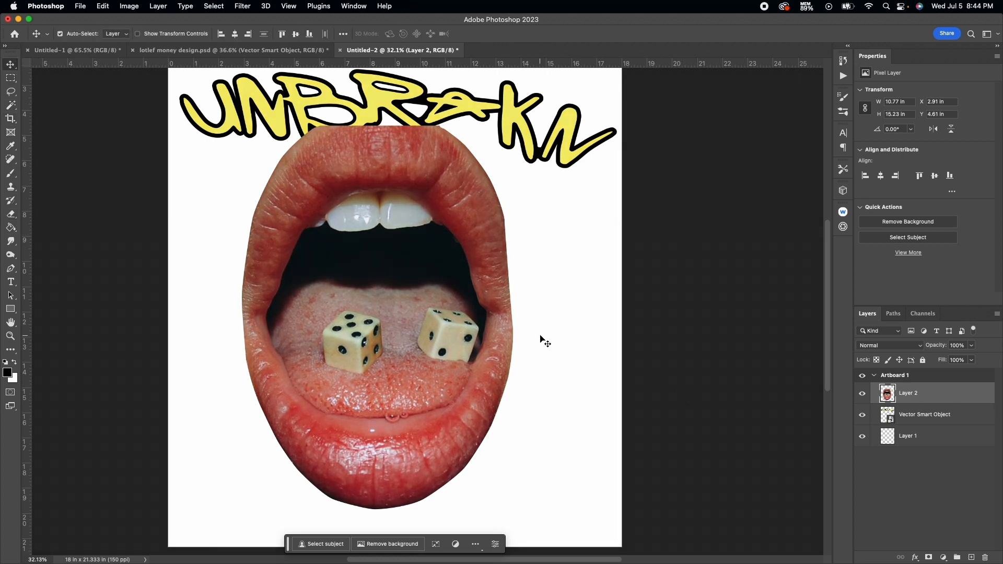
# - Move the mouth cutout up under the lettering and place the lettering layer above it in the stack
pyautogui.scroll(-3, 540, 338)
pyautogui.moveTo(344, 238); pyautogui.dragTo(370, 220)
pyautogui.moveTo(935, 417); pyautogui.dragTo(922, 386)
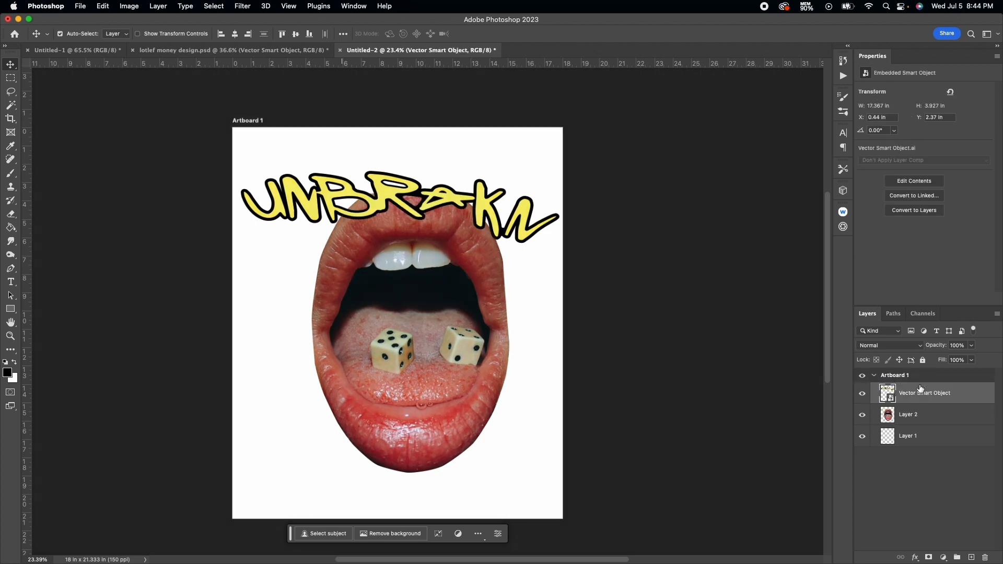
# - Reposition the lettering over the upper lip, and shift it together with the mouth on the artboard
pyautogui.scroll(2, 397, 377)
pyautogui.moveTo(369, 177); pyautogui.dragTo(382, 178)
pyautogui.keyDown('shift'); pyautogui.click(434, 202); pyautogui.keyUp('shift')
pyautogui.moveTo(433, 200); pyautogui.dragTo(415, 198)
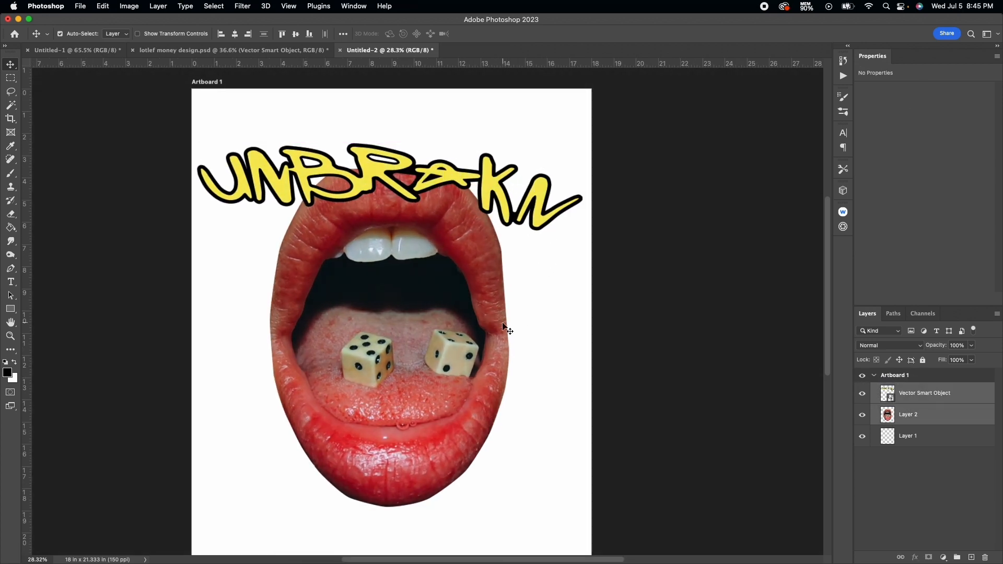
pyautogui.scroll(-2, 508, 330)
pyautogui.scroll(3, 503, 332)
pyautogui.scroll(-2, 502, 331)
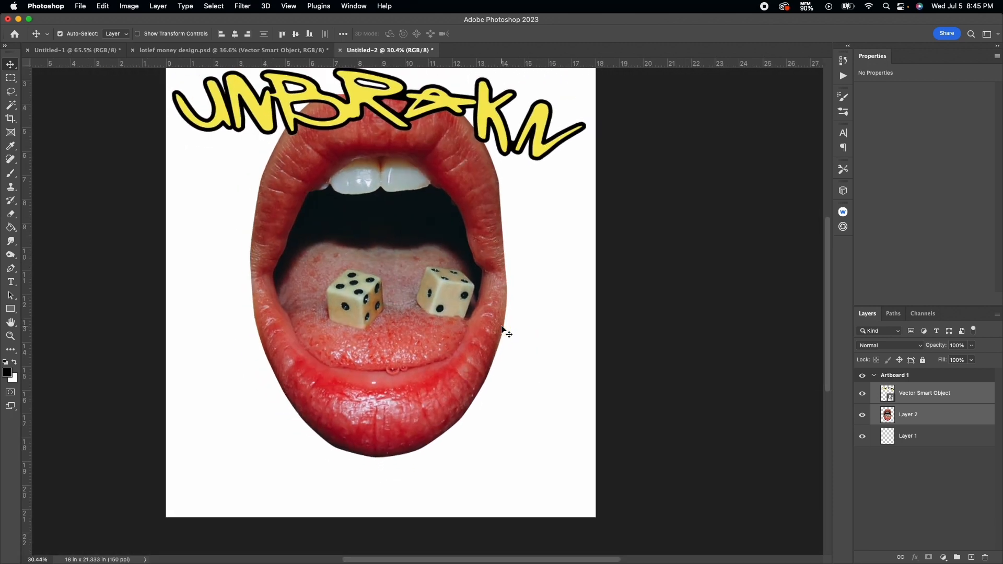
# - Duplicate Layer 2 twice and move the hidden original to the top of the layer stack
pyautogui.click(864, 450)
pyautogui.click(914, 416)
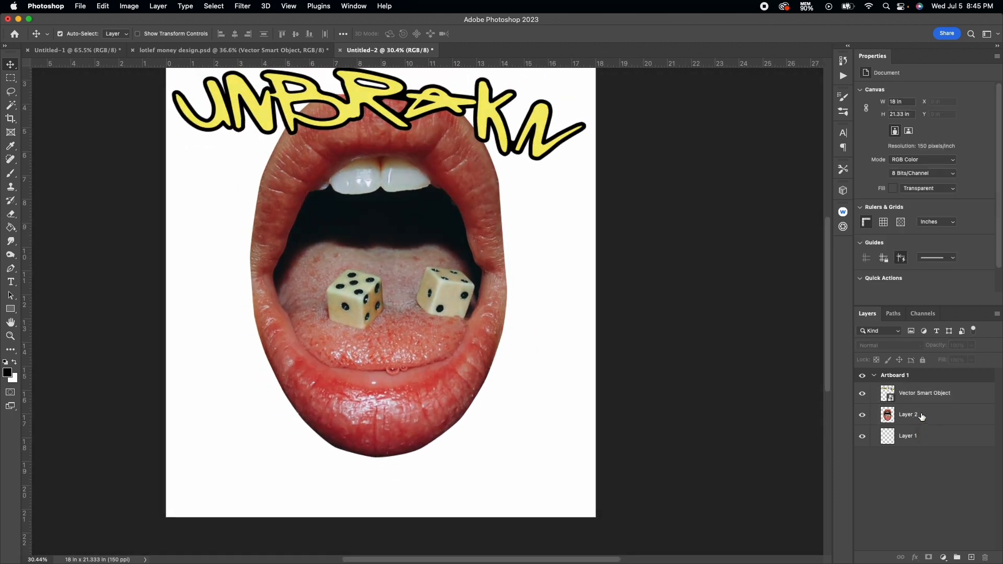
pyautogui.press('super+j')
pyautogui.press('super+j')
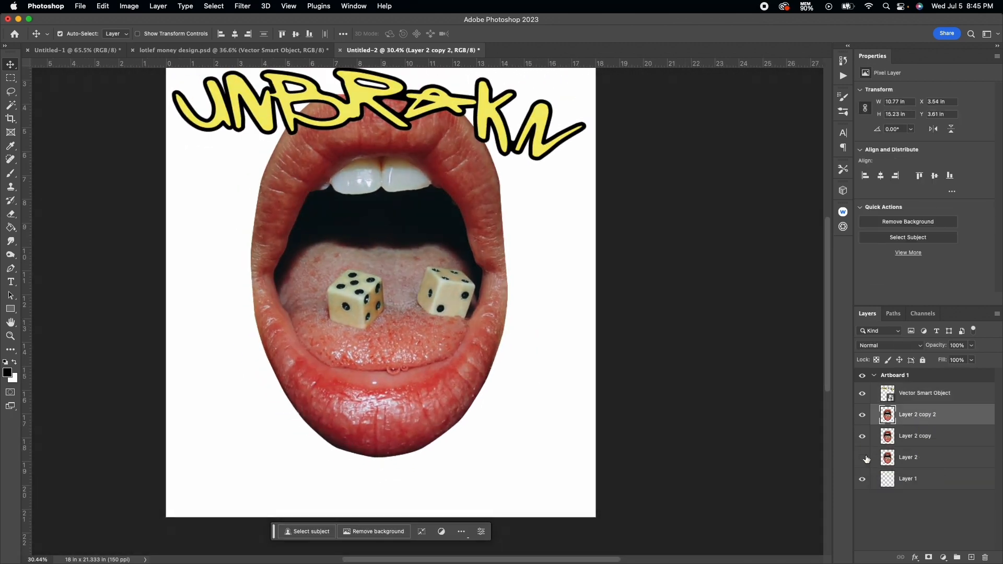
pyautogui.click(863, 458)
pyautogui.moveTo(921, 459); pyautogui.dragTo(923, 493)
pyautogui.moveTo(919, 393); pyautogui.dragTo(917, 496)
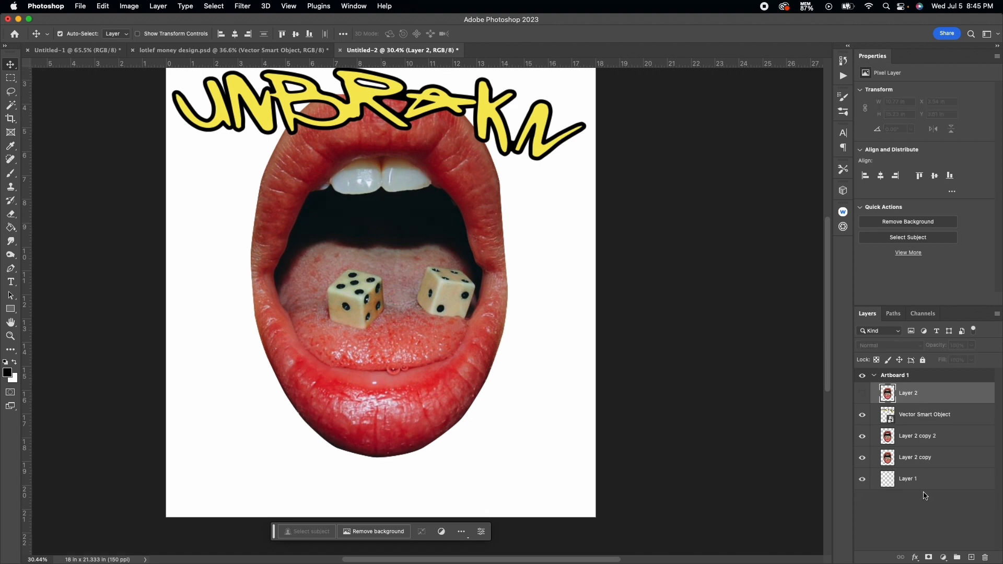
# - Add a Threshold adjustment layer between the lettering and Layer 2 copy 2, and lower its threshold level
pyautogui.click(912, 442)
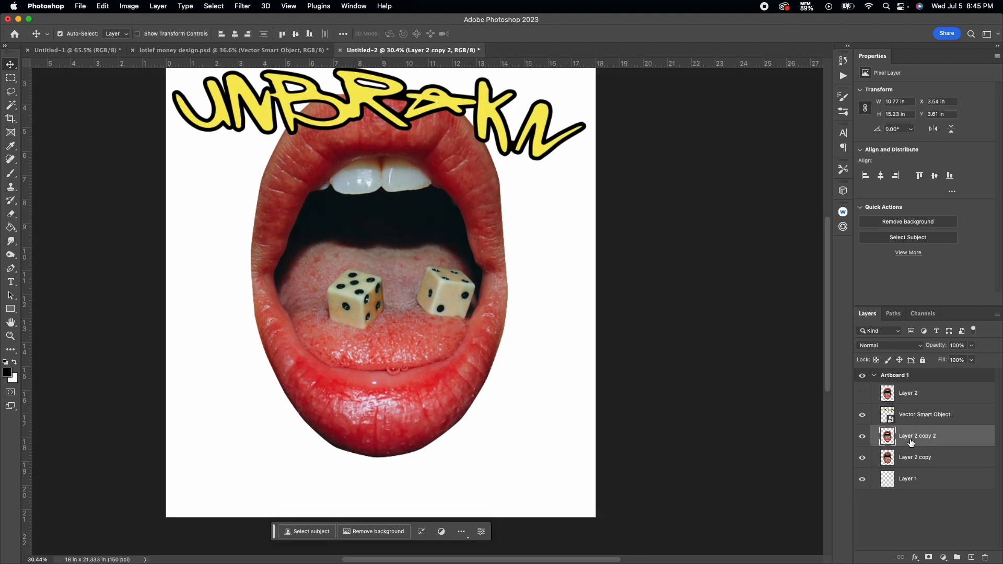
pyautogui.click(912, 393)
pyautogui.click(944, 558)
pyautogui.click(941, 546)
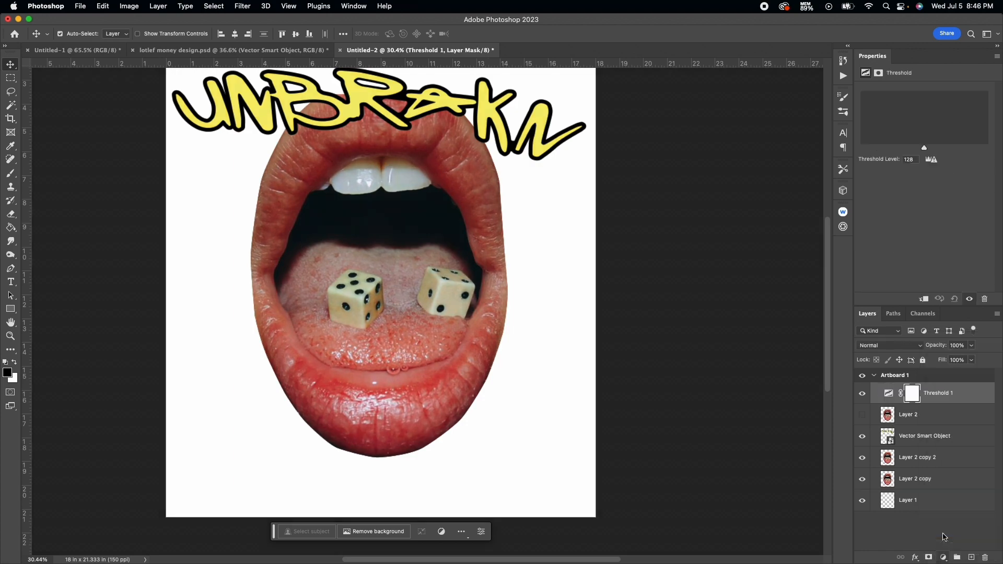
pyautogui.moveTo(938, 393); pyautogui.dragTo(935, 443)
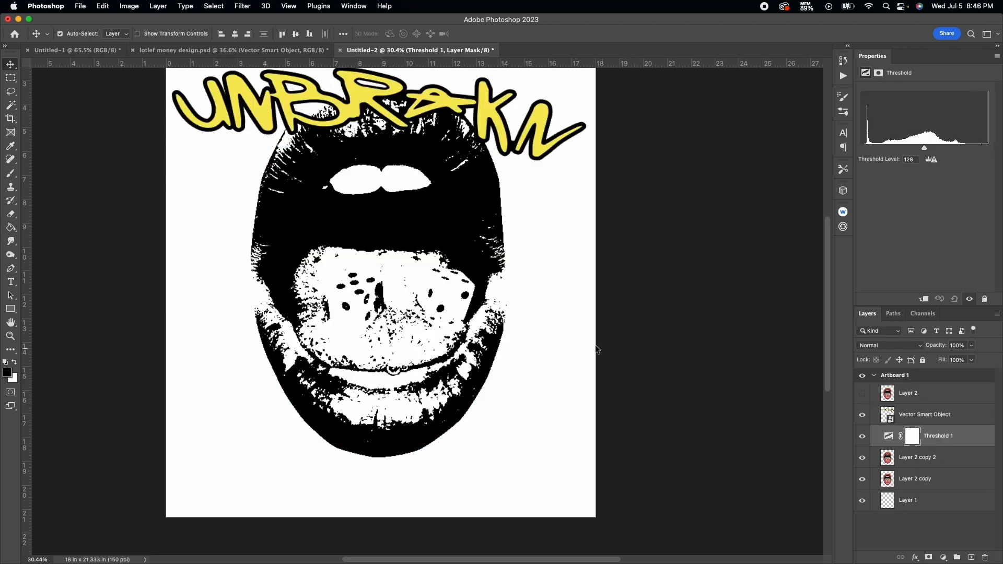
pyautogui.moveTo(926, 150); pyautogui.dragTo(912, 151)
# - Apply Add Noise to Layer 2 copy 2 with an amount of 14.21%, uniform distribution and monochromatic
pyautogui.click(943, 458)
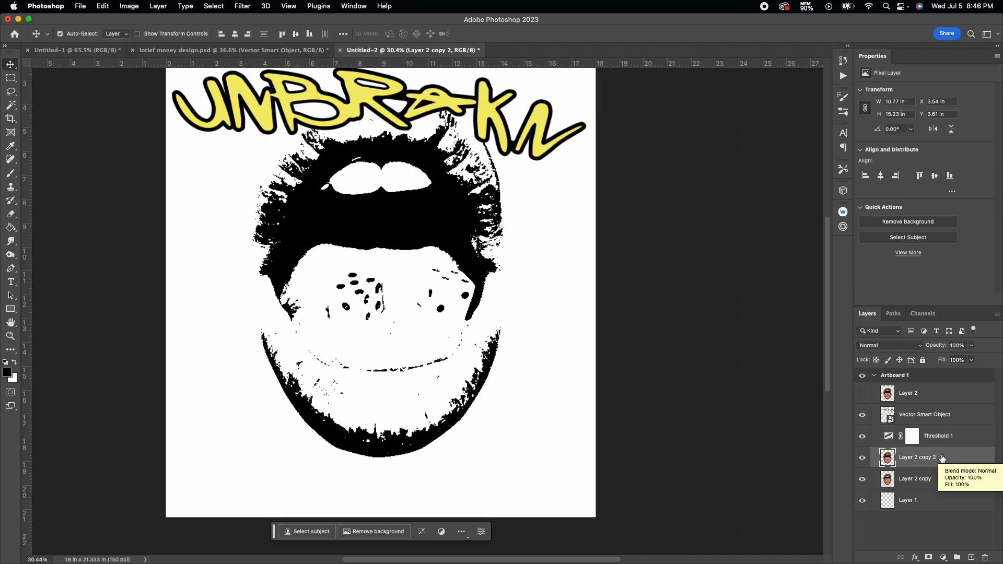
pyautogui.click(243, 5)
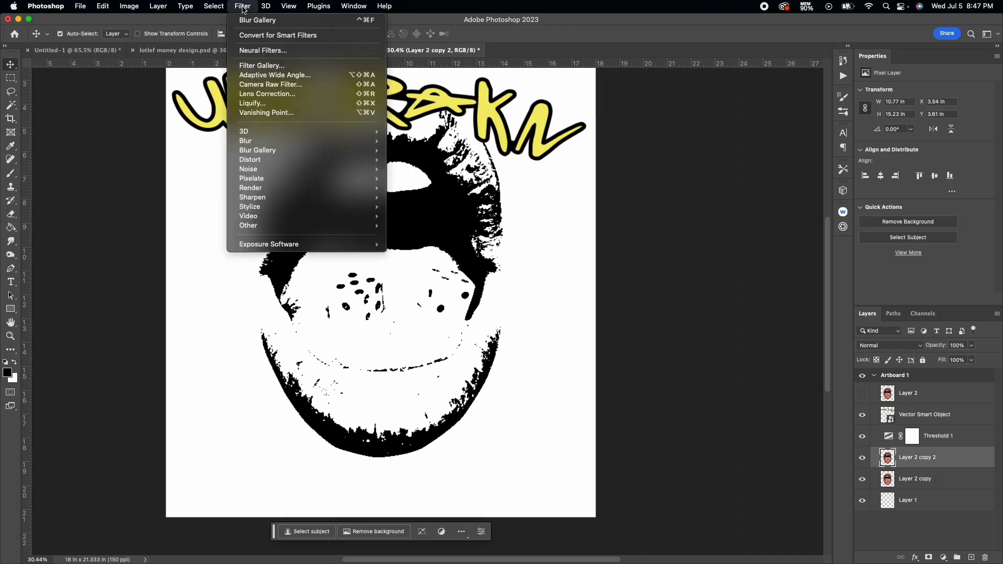
pyautogui.moveTo(329, 167)
pyautogui.click(418, 168)
pyautogui.moveTo(432, 280); pyautogui.dragTo(431, 280)
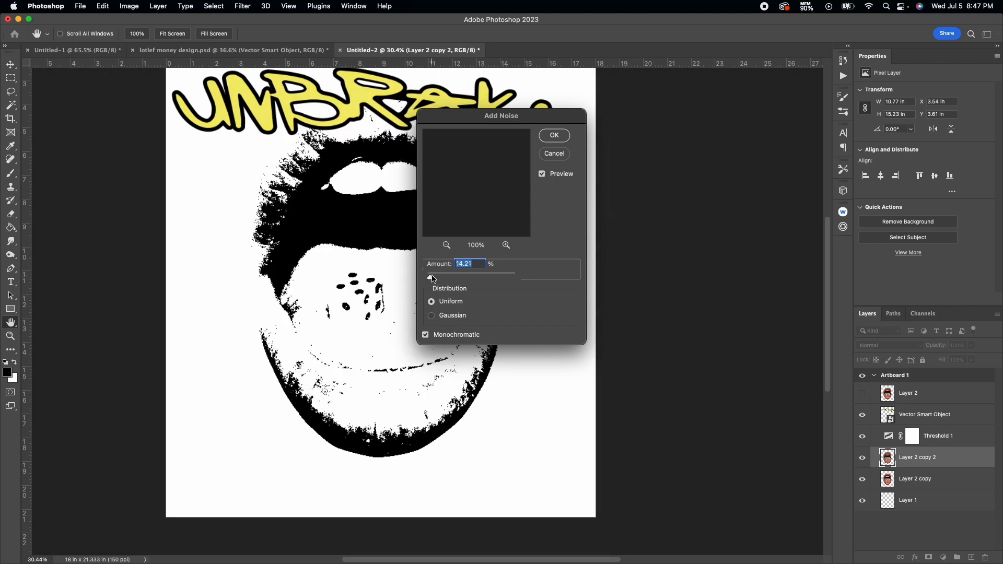
pyautogui.press('Return')
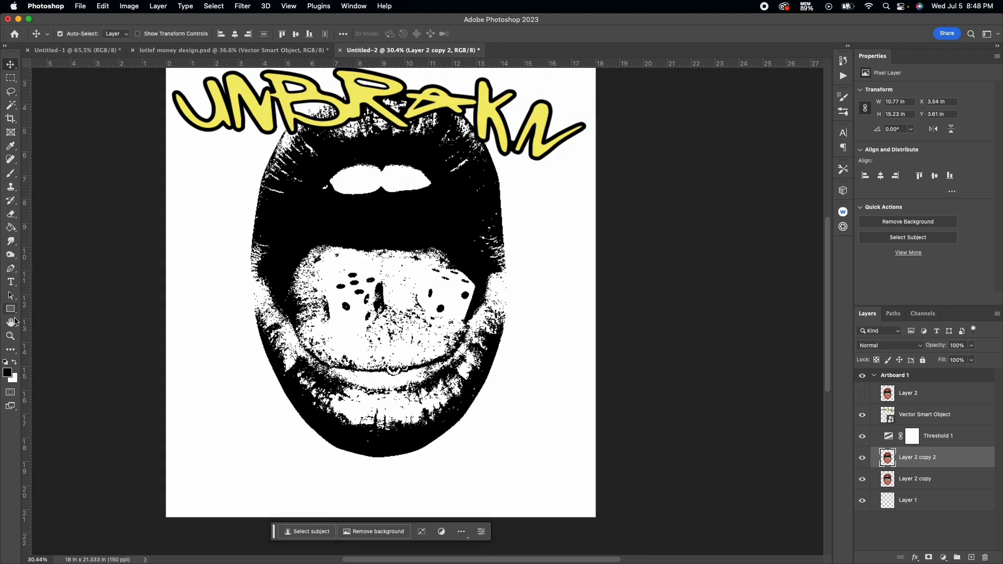
# - Darken the edges of the left die on Layer 2 copy 2 using the Burn tool with a soft 118 px brush, midtones, 50% exposure
pyautogui.click(10, 256)
pyautogui.click(65, 33)
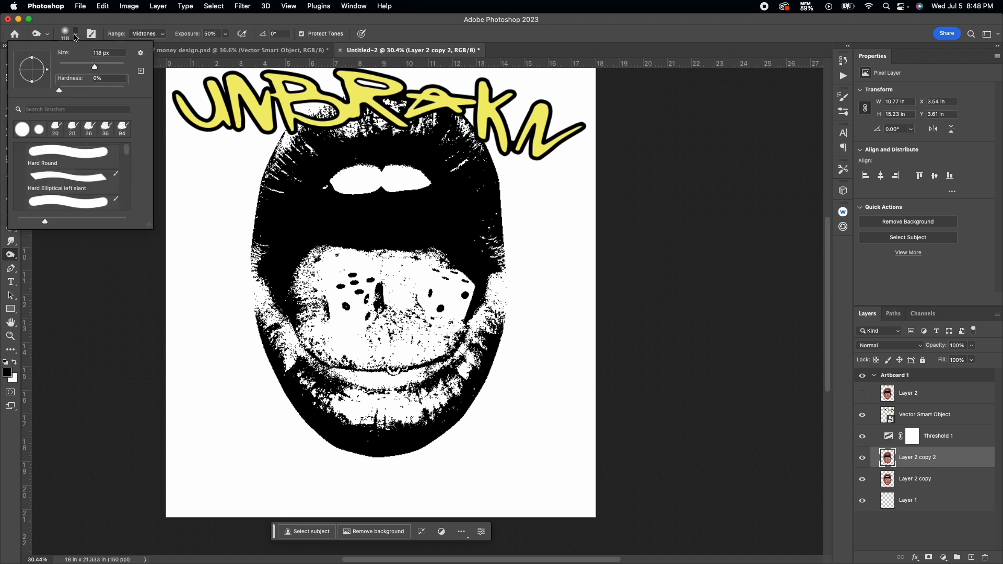
pyautogui.click(332, 281)
pyautogui.moveTo(331, 281)
pyautogui.mouseDown()
pyautogui.moveTo(347, 321)
pyautogui.moveTo(370, 321)
pyautogui.mouseUp()
pyautogui.press('super+z')
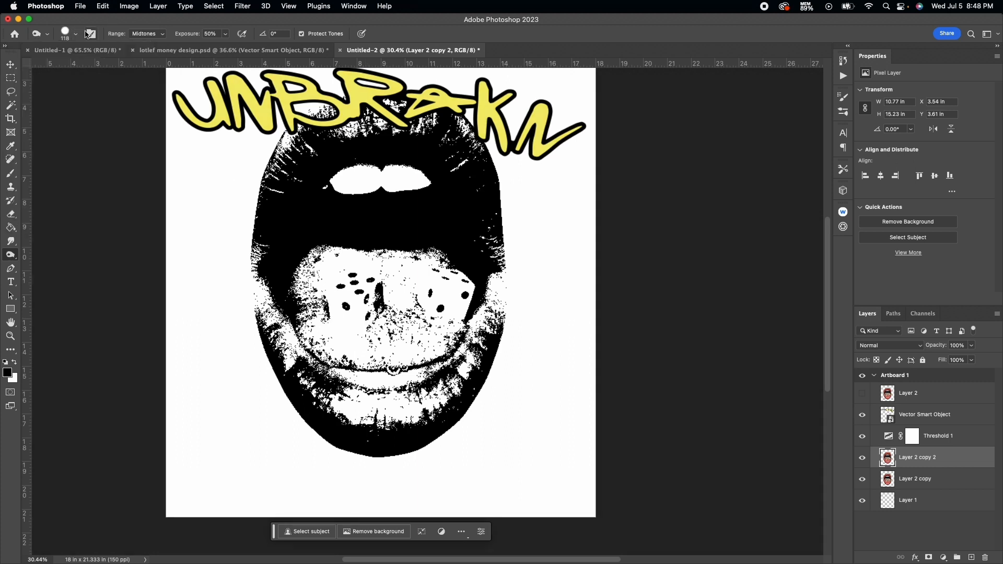
pyautogui.click(76, 34)
pyautogui.click(89, 168)
pyautogui.moveTo(349, 274)
pyautogui.mouseDown()
pyautogui.moveTo(334, 293)
pyautogui.moveTo(384, 282)
pyautogui.mouseUp()
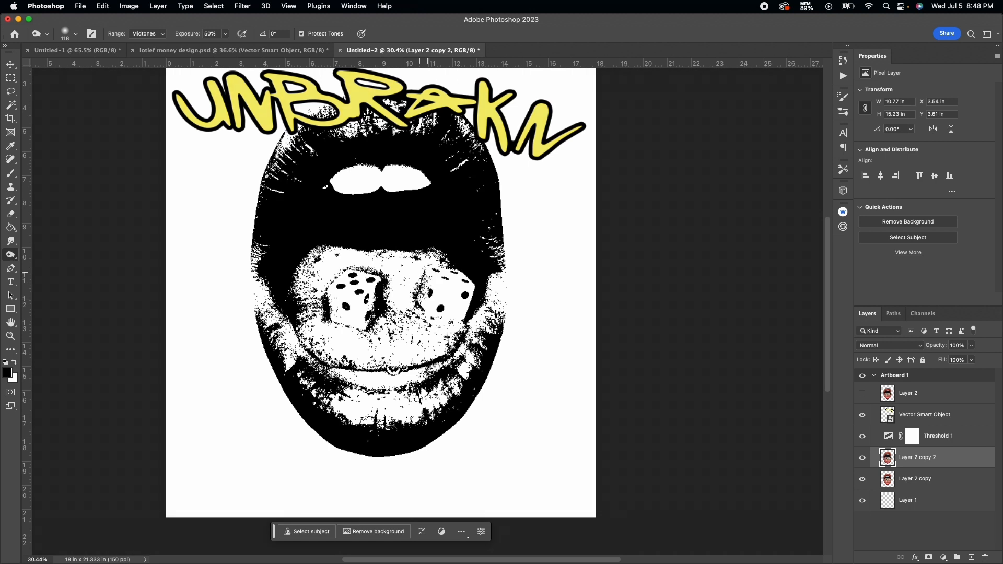
# - Burn the edges of the right die and the outer edge of the mouth's right corner
pyautogui.moveTo(468, 273); pyautogui.dragTo(432, 268)
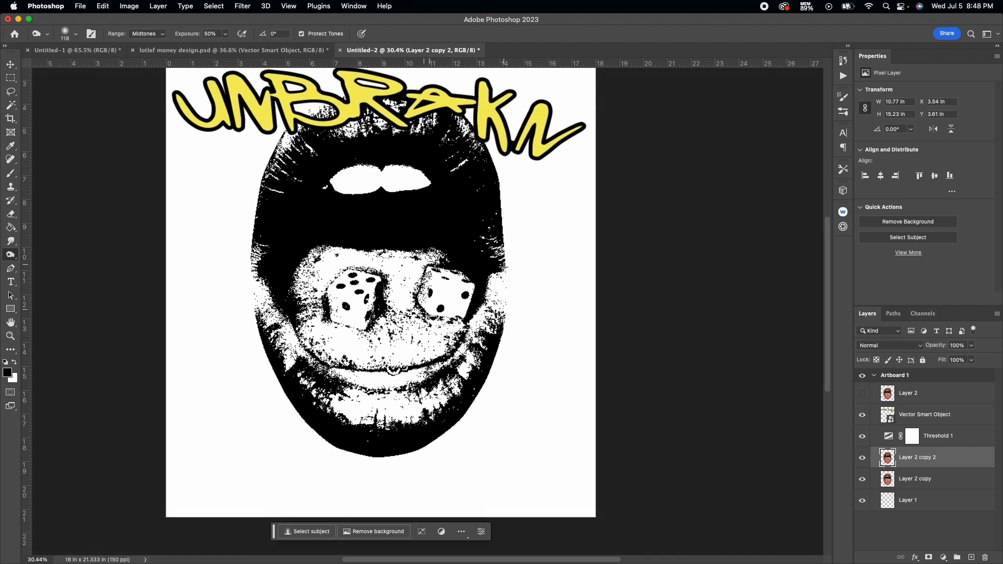
pyautogui.moveTo(505, 267); pyautogui.dragTo(503, 319)
pyautogui.scroll(2, 359, 201)
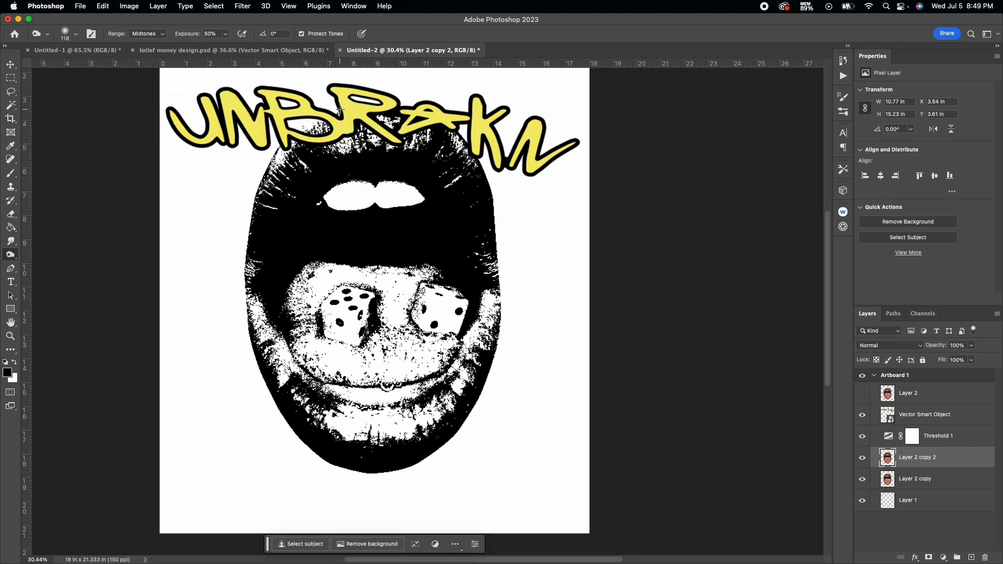
pyautogui.scroll(10, 430, 311)
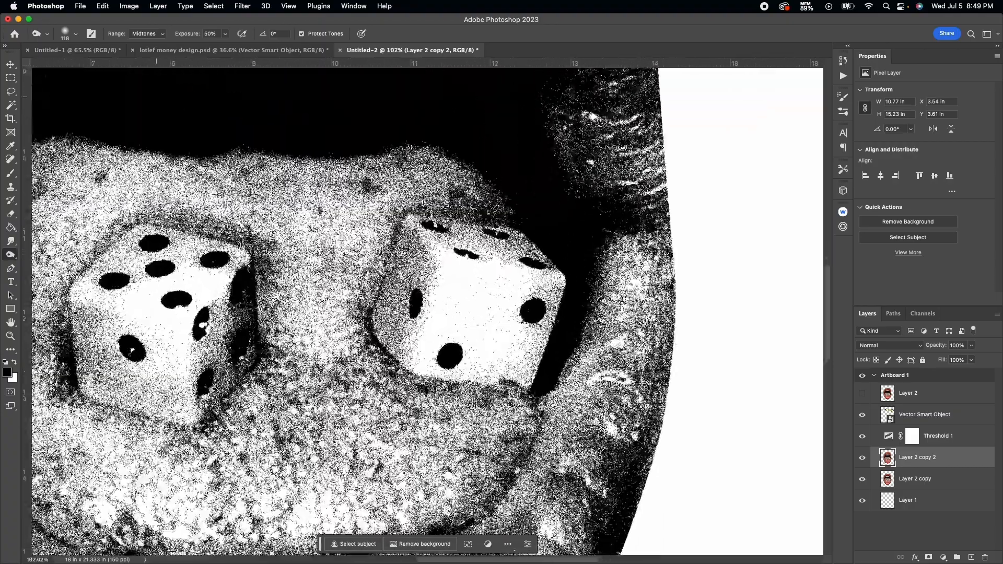
pyautogui.scroll(-8, 430, 310)
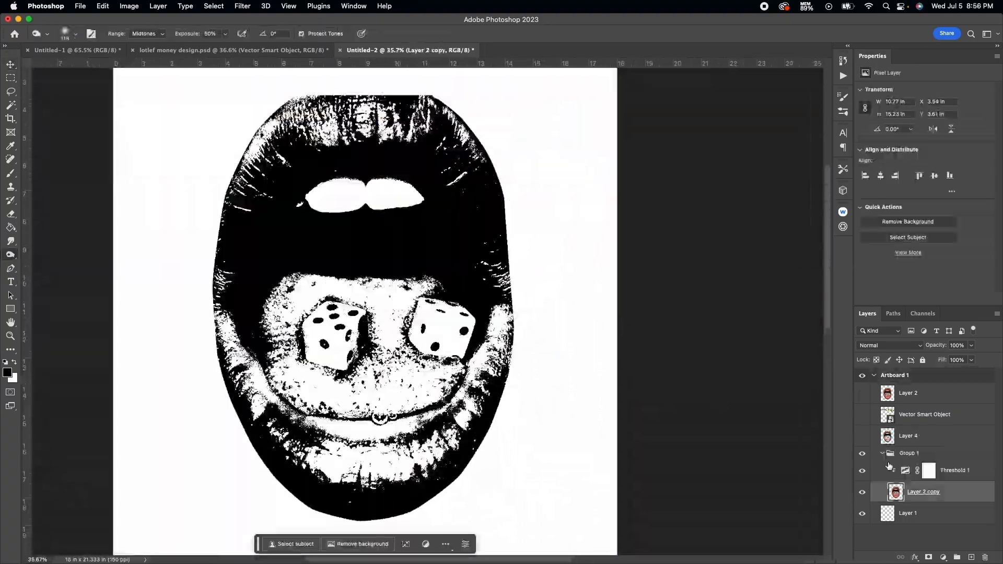
# - Add a new layer above Group 1 and select the artwork's shadows using Color Range with 0% fuzziness
pyautogui.click(882, 453)
pyautogui.click(972, 558)
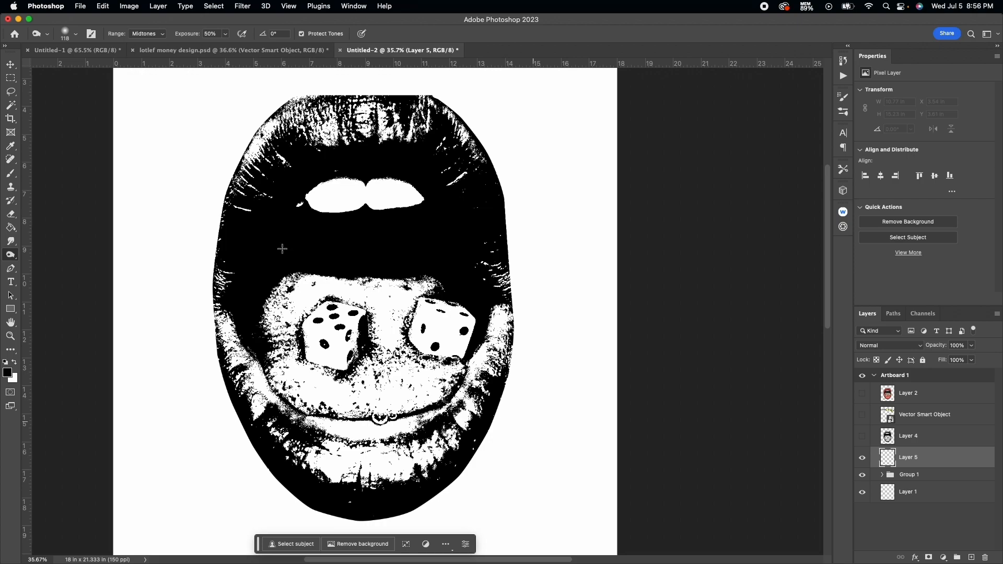
pyautogui.click(213, 6)
pyautogui.click(248, 109)
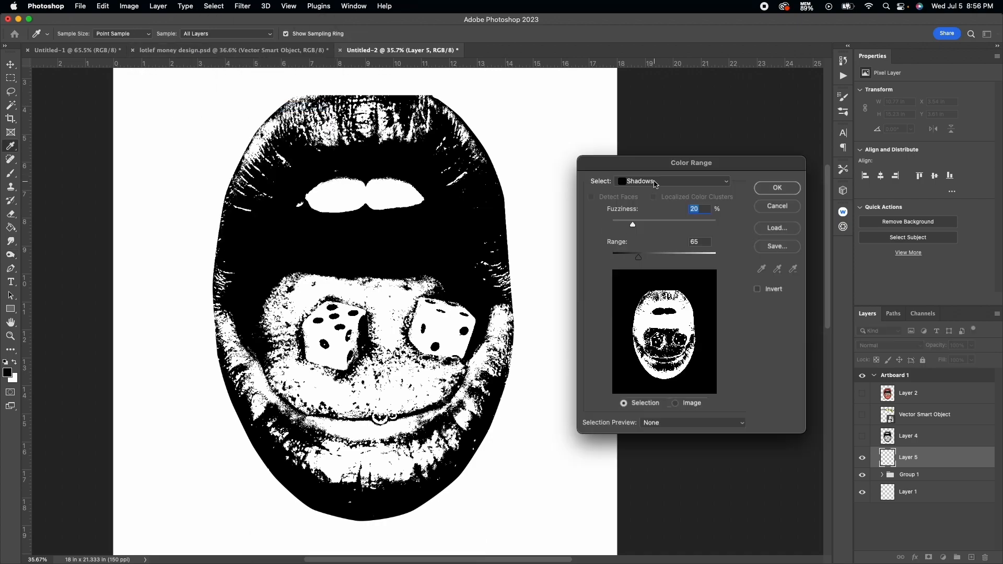
pyautogui.moveTo(633, 225); pyautogui.dragTo(611, 225)
pyautogui.click(782, 194)
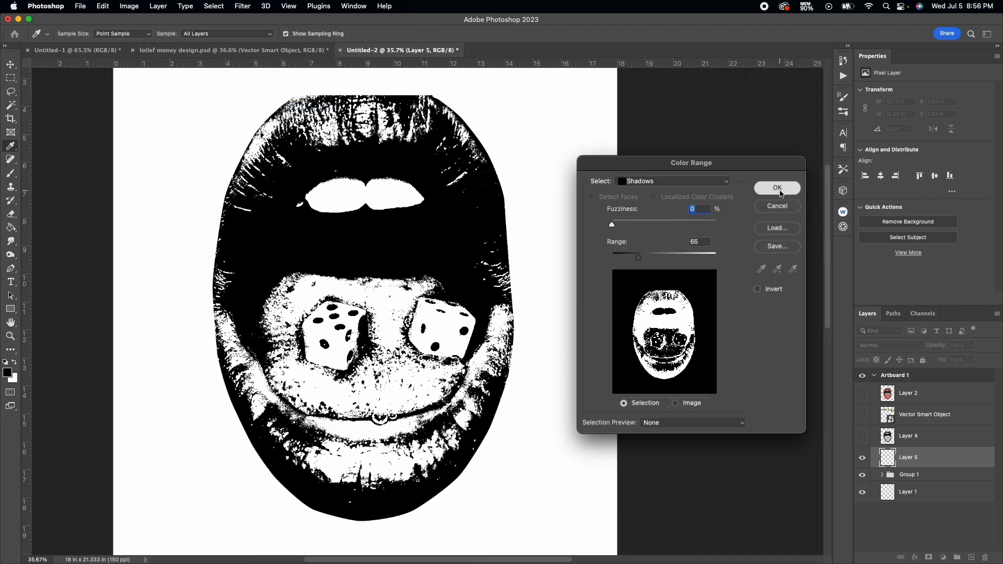
# - Fill the shadow selection on Layer 5 with black at 100% opacity, deselect, and hide Group 1
pyautogui.click(103, 6)
pyautogui.click(236, 165)
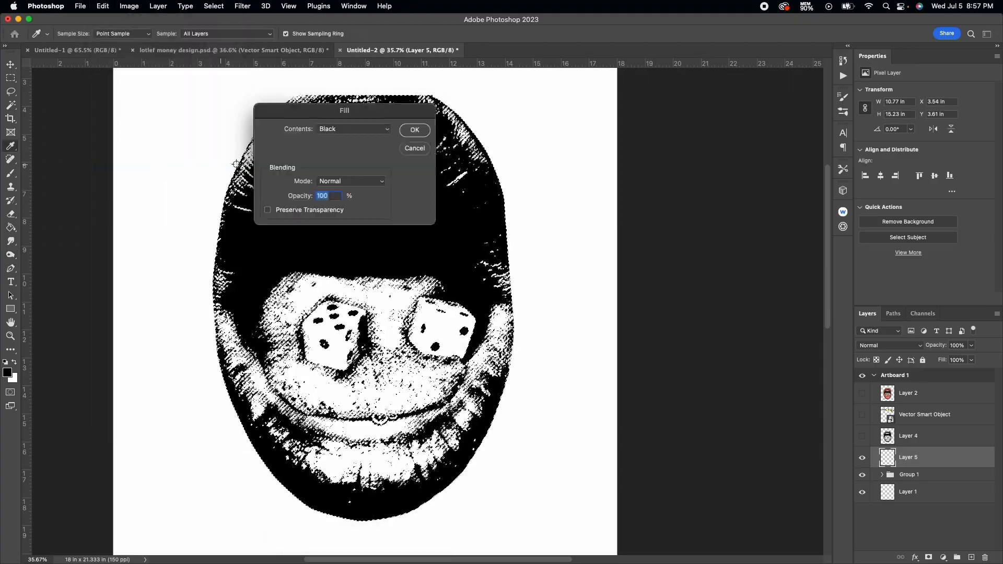
pyautogui.press('Return')
pyautogui.press('m')
pyautogui.click(509, 325)
pyautogui.click(863, 475)
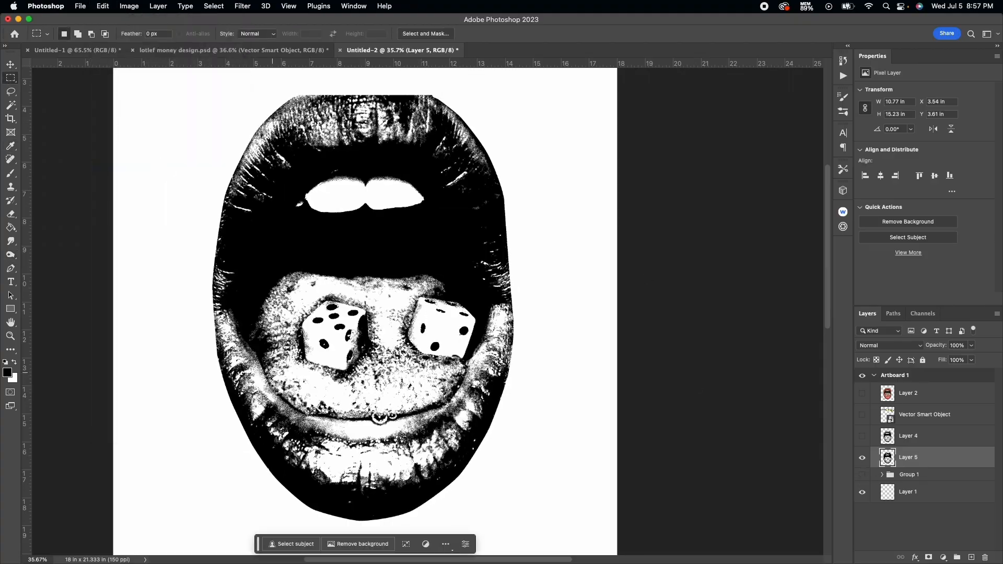
# - Move the hidden Layer 4 into Group 1
pyautogui.scroll(5, 272, 372)
pyautogui.scroll(-6, 272, 368)
pyautogui.scroll(3, 271, 362)
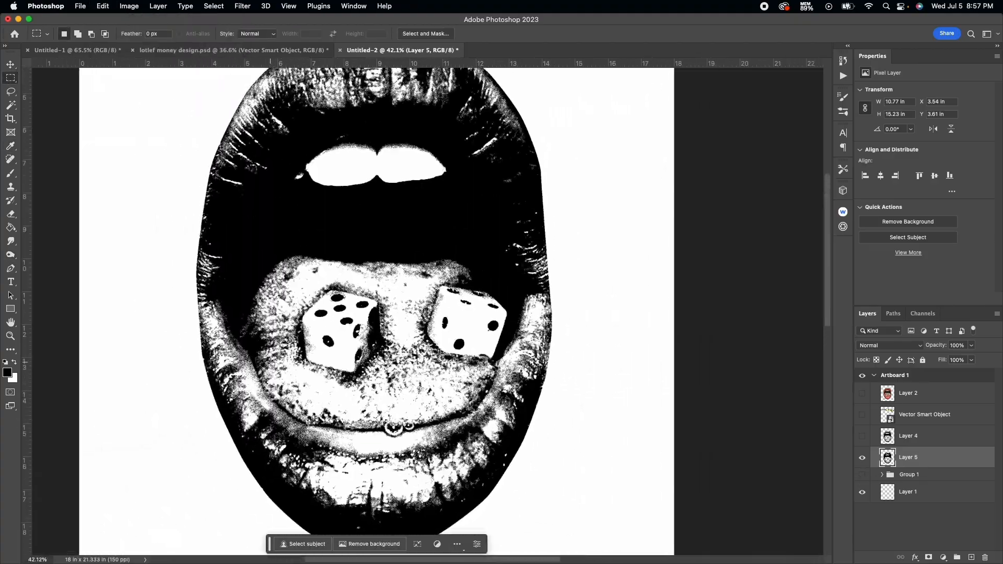
pyautogui.scroll(3, 270, 361)
pyautogui.press('v')
pyautogui.scroll(-2, 269, 344)
pyautogui.moveTo(910, 439); pyautogui.dragTo(915, 478)
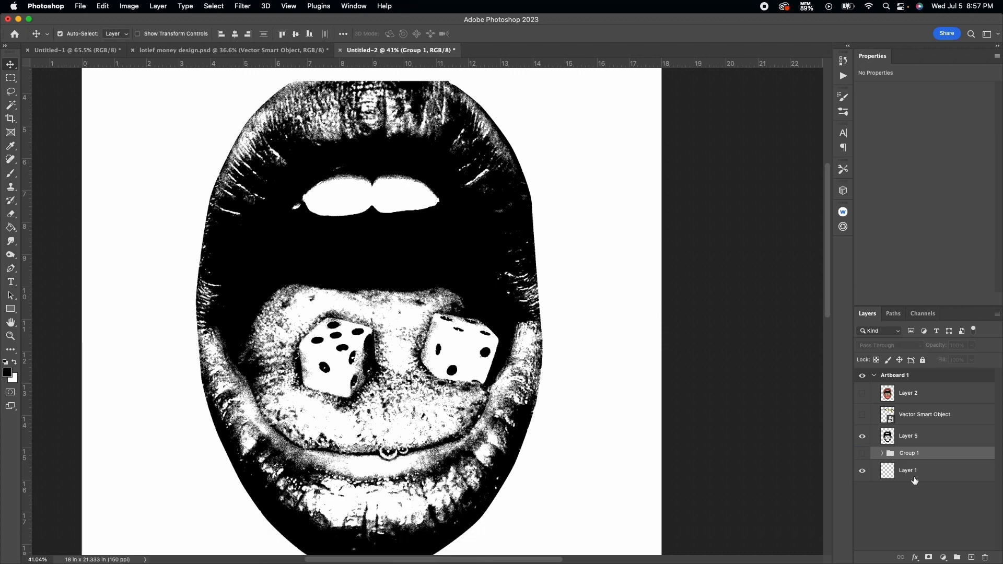
pyautogui.scroll(-2, 439, 319)
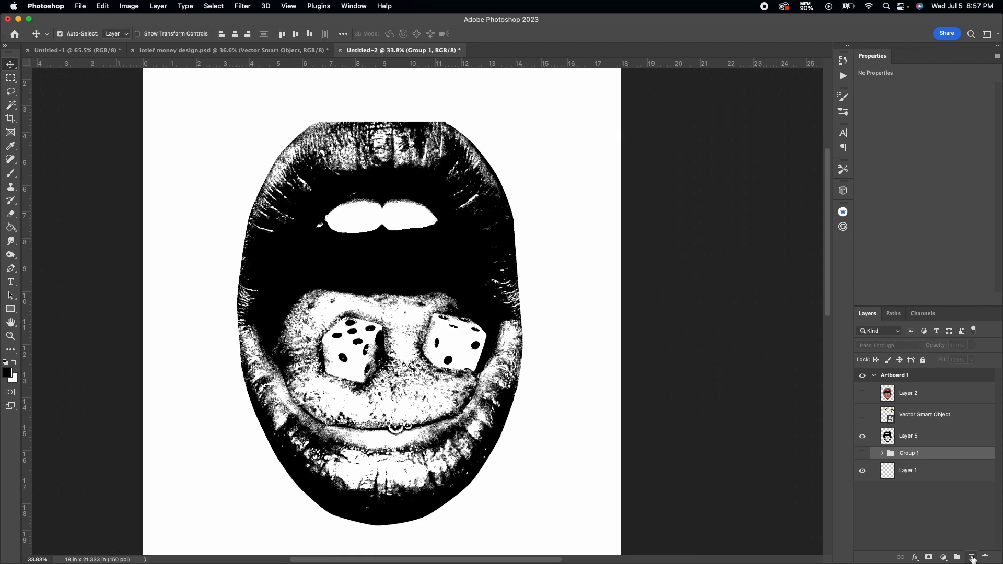
# - Add a new layer directly below Layer 5 and show the UNBROKN logo layer
pyautogui.click(973, 560)
pyautogui.click(862, 415)
pyautogui.hscroll(-2, 333, 277)
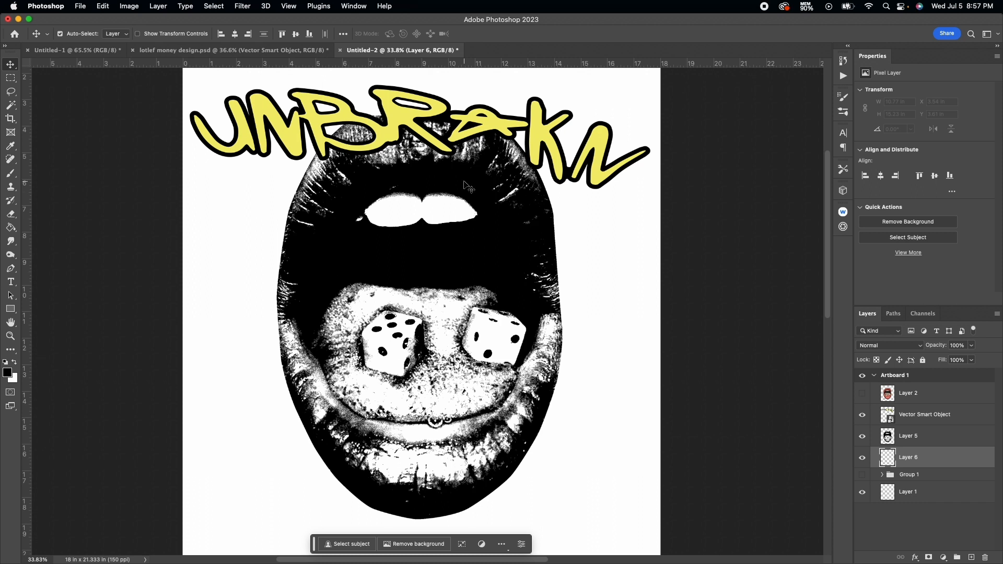
# - Set the foreground color to a muted purple and the hard round brush to 70 px
pyautogui.click(11, 372)
pyautogui.click(790, 228)
pyautogui.moveTo(711, 217); pyautogui.dragTo(678, 250)
pyautogui.click(873, 203)
pyautogui.press('b')
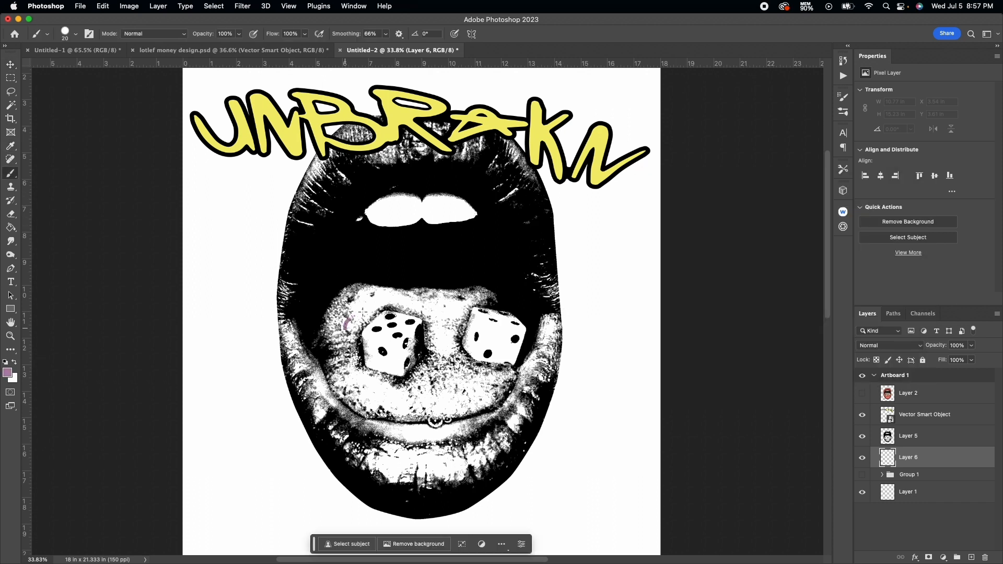
pyautogui.click(76, 34)
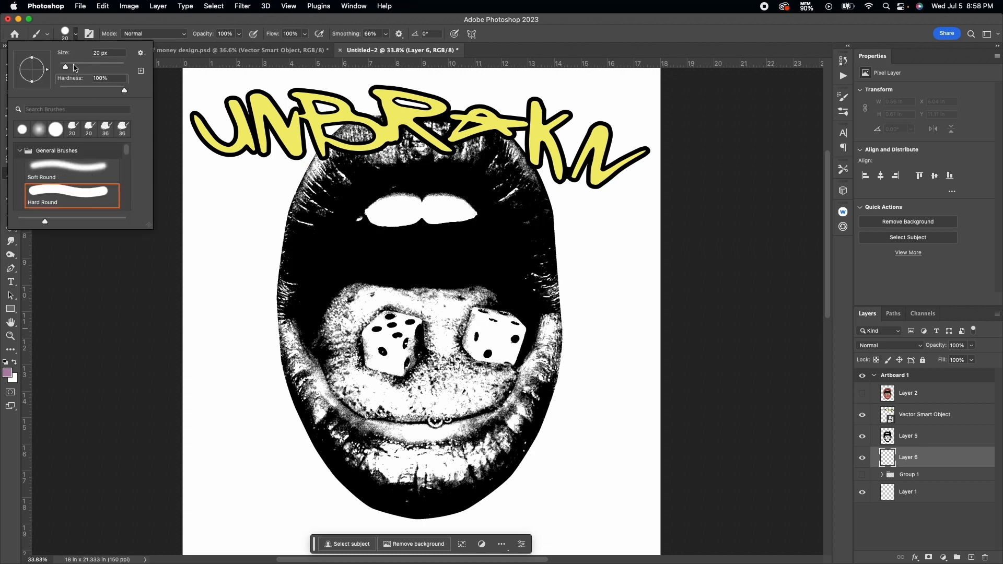
# - Paint the tongue purple around both dice on Layer 6
pyautogui.scroll(5, 349, 344)
pyautogui.moveTo(330, 315)
pyautogui.mouseDown()
pyautogui.moveTo(314, 401)
pyautogui.moveTo(316, 360)
pyautogui.moveTo(271, 416)
pyautogui.moveTo(258, 341)
pyautogui.moveTo(301, 279)
pyautogui.moveTo(326, 275)
pyautogui.moveTo(298, 278)
pyautogui.moveTo(521, 279)
pyautogui.moveTo(545, 295)
pyautogui.moveTo(343, 295)
pyautogui.moveTo(275, 335)
pyautogui.moveTo(330, 280)
pyautogui.moveTo(297, 301)
pyautogui.moveTo(321, 313)
pyautogui.moveTo(277, 388)
pyautogui.moveTo(264, 335)
pyautogui.moveTo(289, 334)
pyautogui.moveTo(279, 414)
pyautogui.moveTo(289, 441)
pyautogui.moveTo(331, 474)
pyautogui.moveTo(367, 469)
pyautogui.mouseUp()
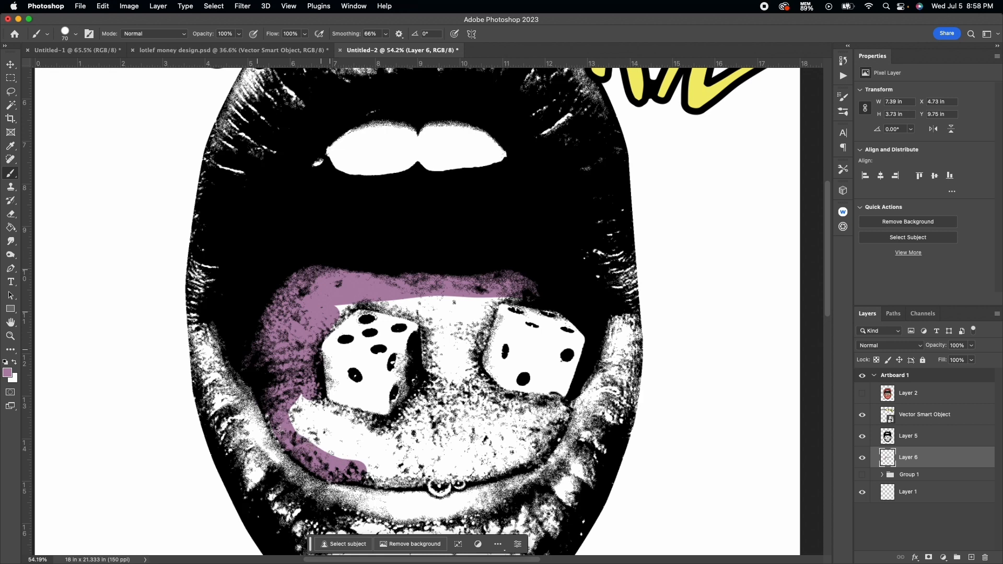
pyautogui.scroll(-3, 314, 428)
pyautogui.moveTo(314, 428)
pyautogui.mouseDown()
pyautogui.moveTo(405, 429)
pyautogui.moveTo(362, 422)
pyautogui.moveTo(382, 438)
pyautogui.moveTo(390, 435)
pyautogui.moveTo(276, 361)
pyautogui.moveTo(338, 426)
pyautogui.moveTo(282, 361)
pyautogui.moveTo(300, 353)
pyautogui.moveTo(335, 377)
pyautogui.moveTo(379, 382)
pyautogui.mouseUp()
pyautogui.moveTo(320, 369)
pyautogui.mouseDown()
pyautogui.moveTo(389, 403)
pyautogui.moveTo(416, 338)
pyautogui.moveTo(358, 412)
pyautogui.moveTo(402, 414)
pyautogui.moveTo(462, 326)
pyautogui.moveTo(499, 360)
pyautogui.moveTo(548, 366)
pyautogui.mouseUp()
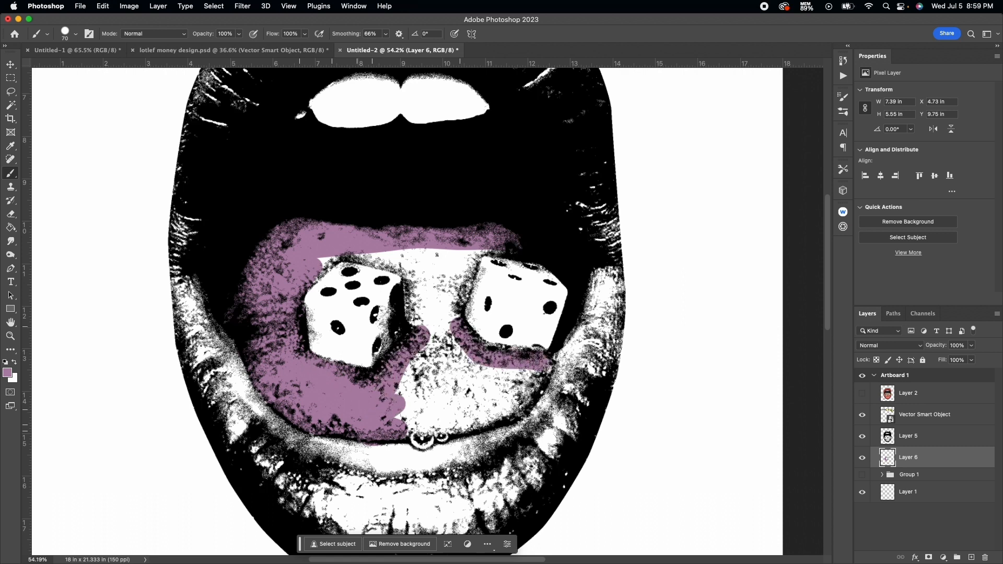
pyautogui.moveTo(525, 398)
pyautogui.mouseDown()
pyautogui.moveTo(483, 417)
pyautogui.moveTo(529, 379)
pyautogui.moveTo(460, 356)
pyautogui.moveTo(459, 274)
pyautogui.mouseUp()
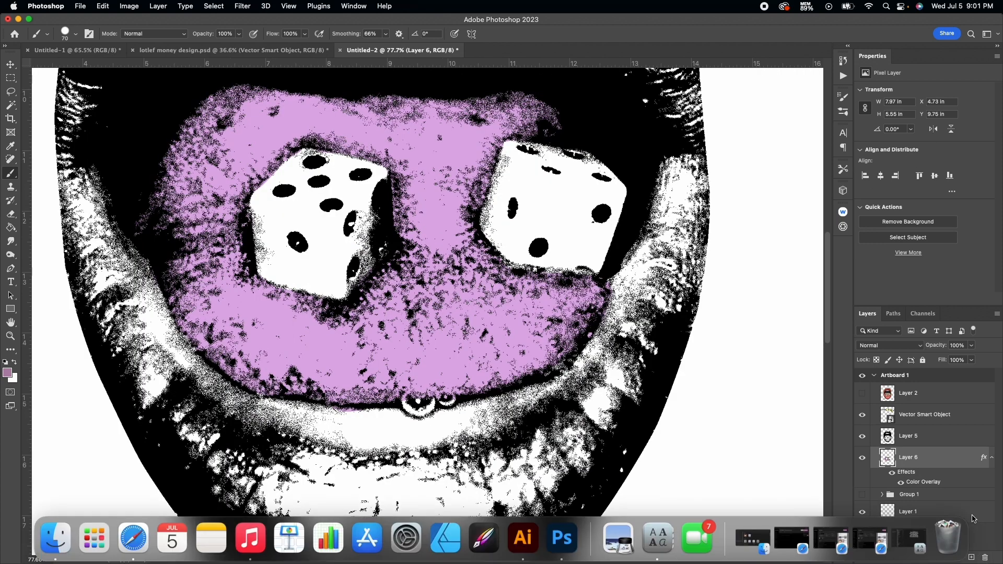
# - Set the foreground color to light blue and reduce the brush size to 54 px for painting on Layer 7
pyautogui.click(7, 373)
pyautogui.moveTo(675, 248); pyautogui.dragTo(694, 223)
pyautogui.press('Return')
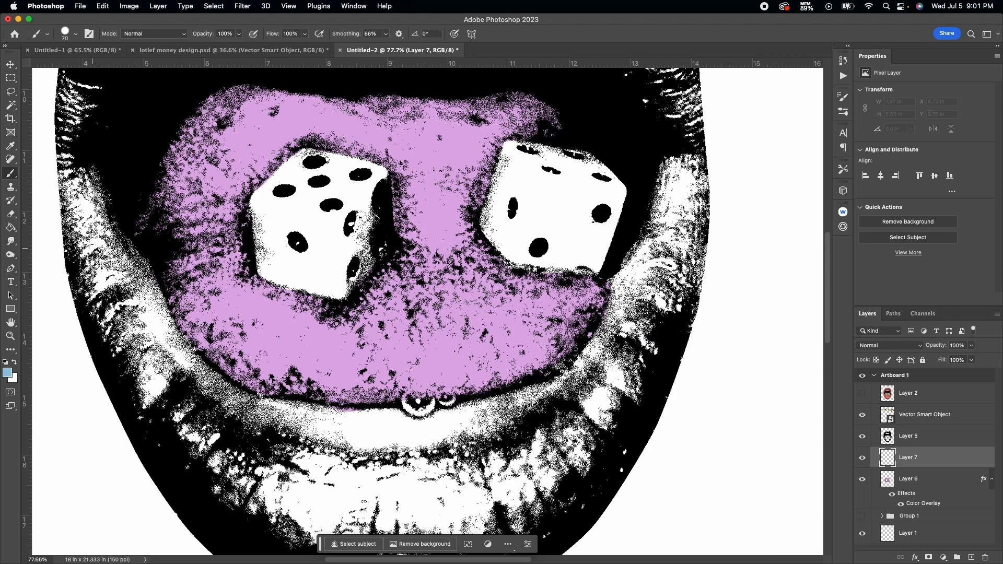
pyautogui.click(76, 34)
pyautogui.moveTo(81, 66); pyautogui.dragTo(76, 67)
# - Paint the two small rings at the tongue's lower edge light blue
pyautogui.press('super+plus')
pyautogui.press('super+plus')
pyautogui.scroll(-3, 384, 408)
pyautogui.click(376, 414)
pyautogui.press('super+z')
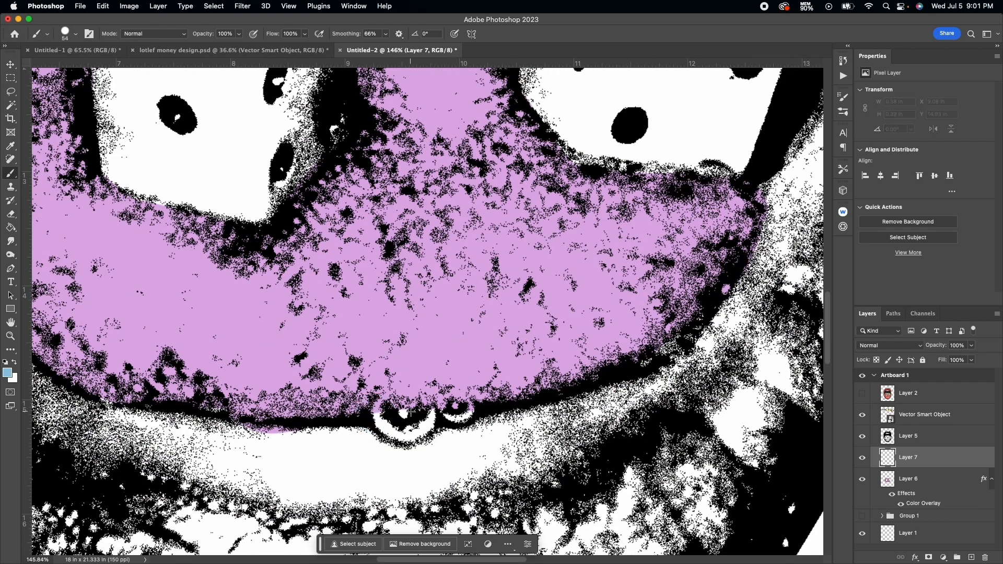
pyautogui.moveTo(400, 428)
pyautogui.mouseDown()
pyautogui.moveTo(422, 402)
pyautogui.moveTo(384, 411)
pyautogui.moveTo(449, 409)
pyautogui.mouseUp()
pyautogui.scroll(-5, 464, 407)
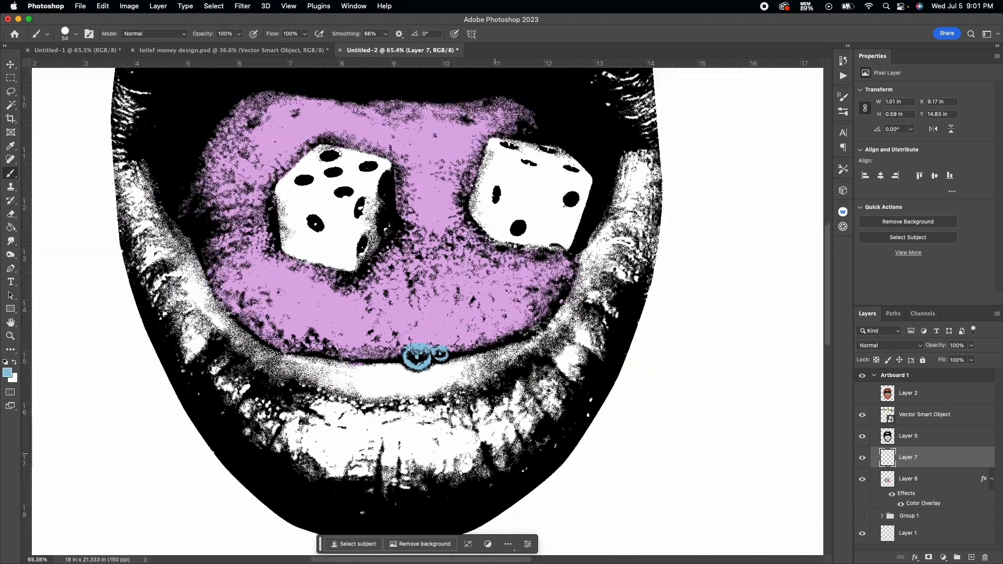
# - Dot the centers of the two blue rings with white using a 20 px brush
pyautogui.scroll(5, 406, 378)
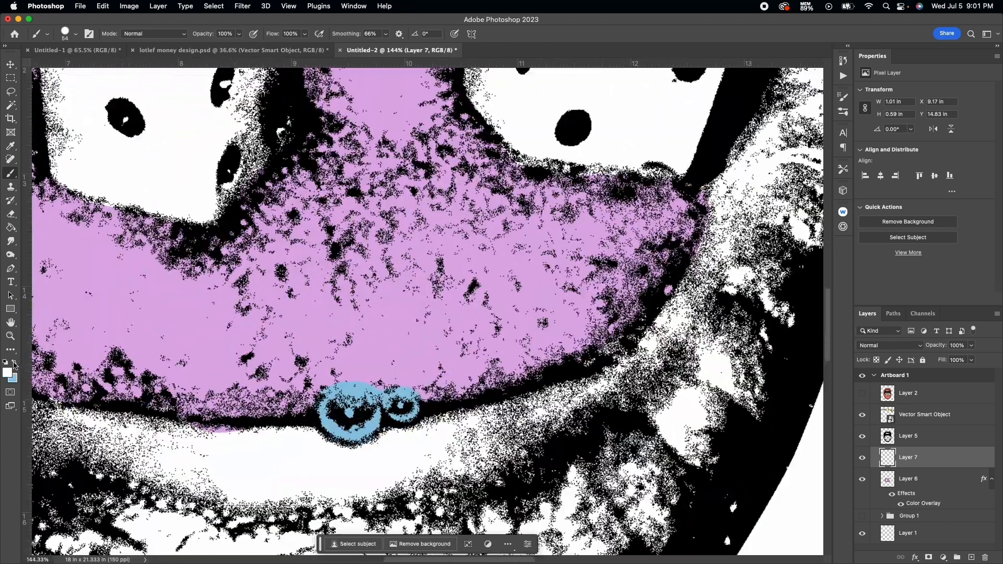
pyautogui.click(76, 35)
pyautogui.click(351, 414)
pyautogui.scroll(-6, 400, 406)
# - Add a new layer above Layer 7 and set the foreground color to a tan brown
pyautogui.press('alt+shift+super+n')
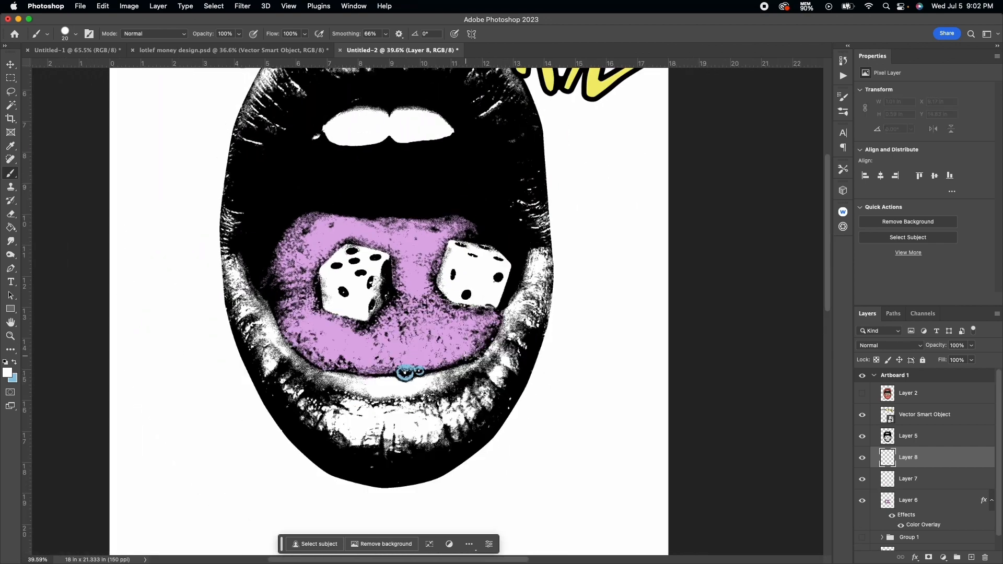
pyautogui.click(7, 372)
pyautogui.moveTo(706, 281)
pyautogui.mouseDown()
pyautogui.moveTo(714, 224)
pyautogui.moveTo(751, 235)
pyautogui.moveTo(717, 232)
pyautogui.mouseUp()
pyautogui.click(789, 336)
pyautogui.moveTo(789, 329); pyautogui.dragTo(789, 331)
pyautogui.moveTo(729, 242); pyautogui.dragTo(701, 243)
pyautogui.press('Return')
# - Set the brush size to 97 px and paint the lower part of the bottom lip brown
pyautogui.click(76, 33)
pyautogui.moveTo(67, 67); pyautogui.dragTo(82, 68)
pyautogui.write('97')
pyautogui.press('Return')
pyautogui.moveTo(256, 351)
pyautogui.mouseDown()
pyautogui.moveTo(269, 370)
pyautogui.moveTo(514, 387)
pyautogui.mouseUp()
pyautogui.moveTo(382, 454)
pyautogui.mouseDown()
pyautogui.moveTo(286, 396)
pyautogui.moveTo(246, 327)
pyautogui.moveTo(317, 426)
pyautogui.moveTo(514, 365)
pyautogui.moveTo(404, 428)
pyautogui.moveTo(284, 384)
pyautogui.moveTo(241, 328)
pyautogui.mouseUp()
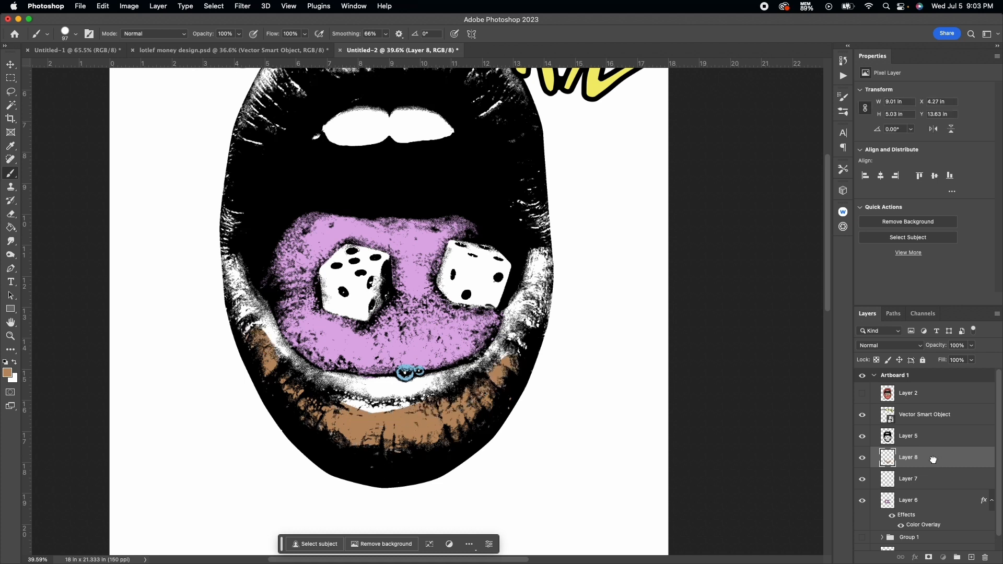
# - Move Layer 8 below Layer 6 and fill in the rest of the bottom lip with brown
pyautogui.moveTo(933, 460); pyautogui.dragTo(930, 529)
pyautogui.hscroll(-2, 418, 334)
pyautogui.scroll(1, 418, 334)
pyautogui.moveTo(296, 324)
pyautogui.mouseDown()
pyautogui.moveTo(409, 408)
pyautogui.moveTo(540, 356)
pyautogui.moveTo(580, 249)
pyautogui.mouseUp()
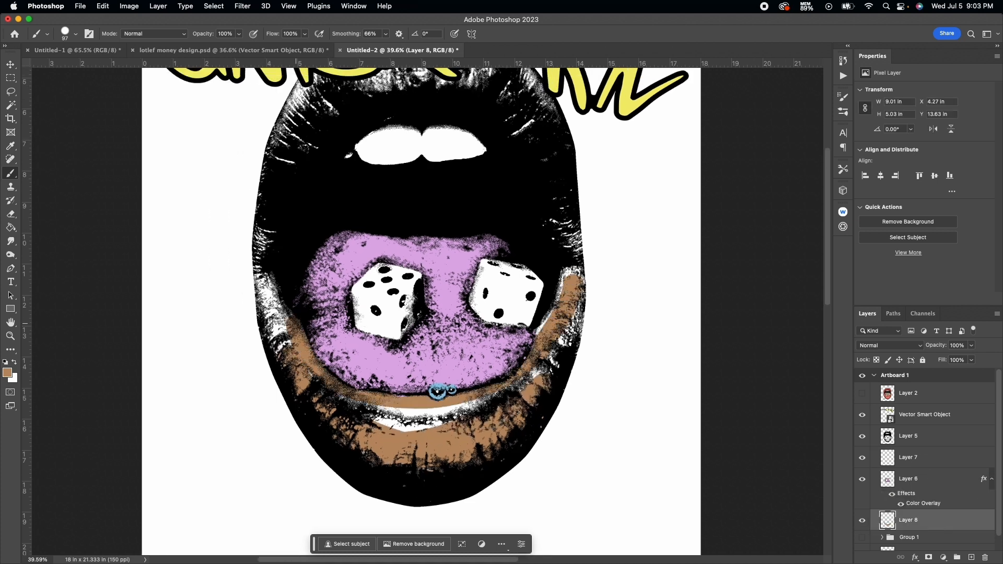
pyautogui.moveTo(545, 335)
pyautogui.mouseDown()
pyautogui.moveTo(429, 425)
pyautogui.moveTo(312, 380)
pyautogui.mouseUp()
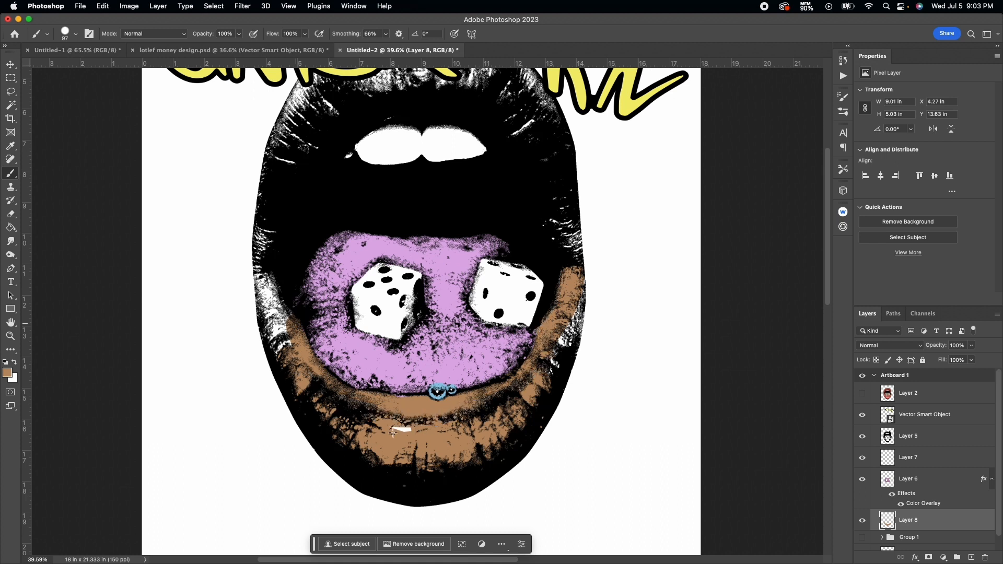
# - Paint the left corner and left edge of the mouth brown
pyautogui.moveTo(277, 284); pyautogui.dragTo(271, 243)
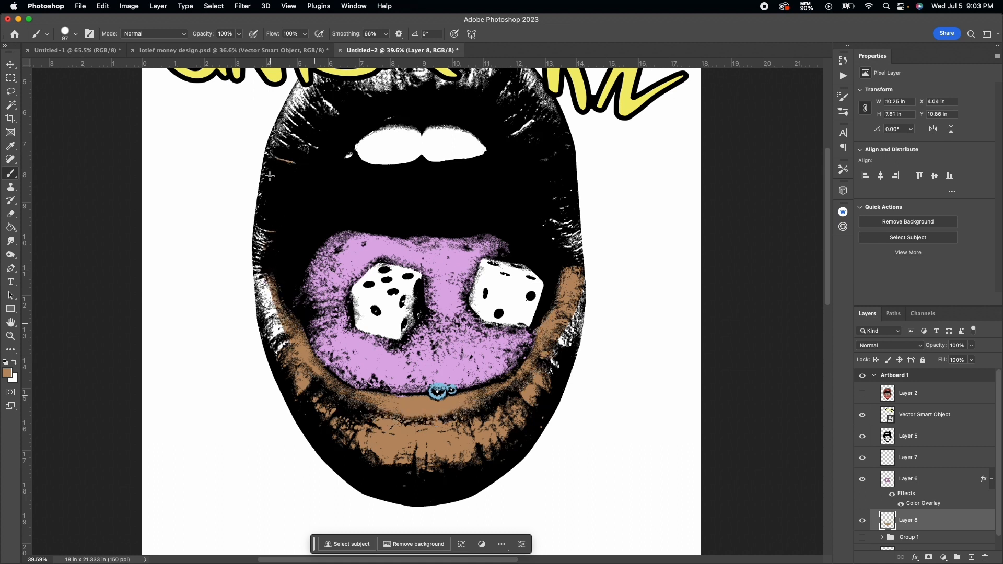
pyautogui.moveTo(270, 176)
pyautogui.mouseDown()
pyautogui.moveTo(261, 255)
pyautogui.moveTo(281, 375)
pyautogui.mouseUp()
pyautogui.moveTo(269, 297); pyautogui.dragTo(278, 363)
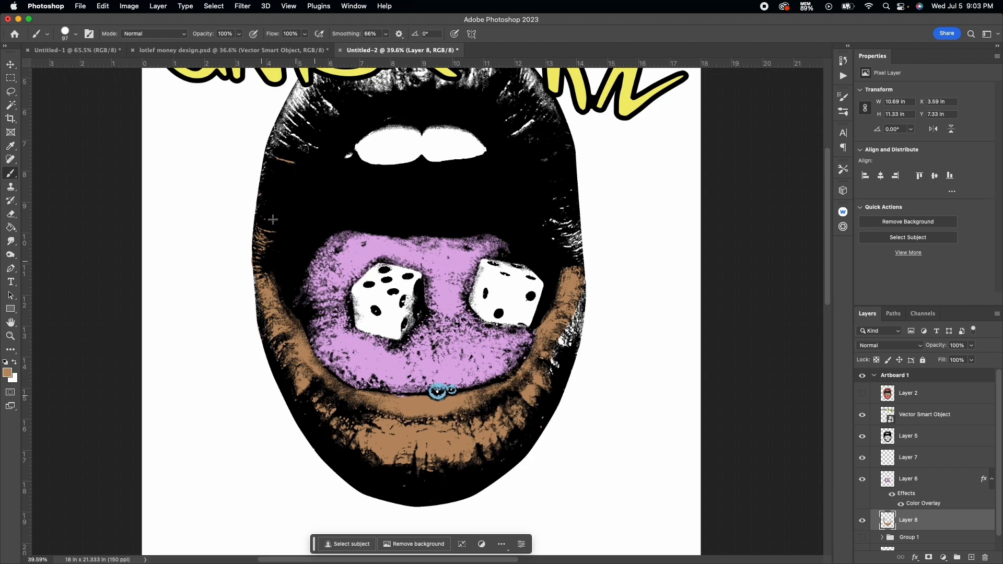
# - Paint the right edge of the mouth and the upper lip brown
pyautogui.hscroll(2, 273, 220)
pyautogui.moveTo(529, 402); pyautogui.dragTo(551, 280)
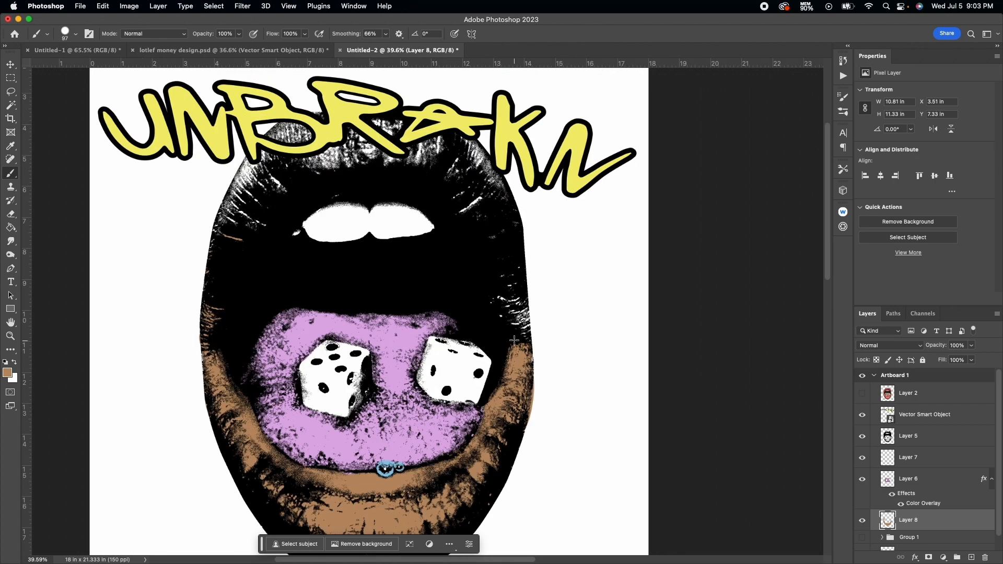
pyautogui.scroll(3, 246, 216)
pyautogui.moveTo(133, 358)
pyautogui.mouseDown()
pyautogui.moveTo(200, 252)
pyautogui.moveTo(247, 216)
pyautogui.mouseUp()
pyautogui.scroll(-10, 218, 231)
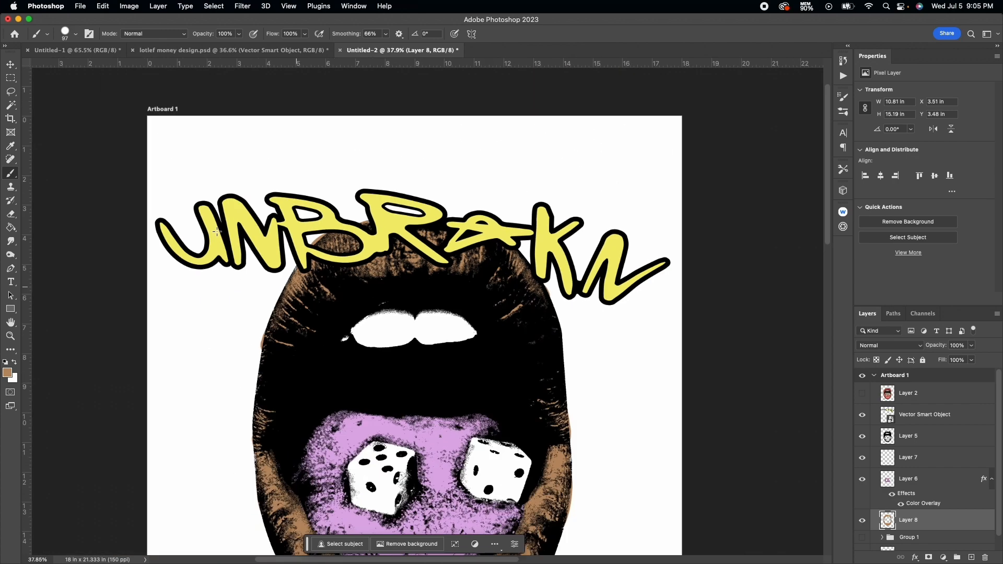
# - Add a new layer above Layer 6 and paint brown over the purple spill below the tongue
pyautogui.scroll(7, 302, 206)
pyautogui.scroll(4, 341, 309)
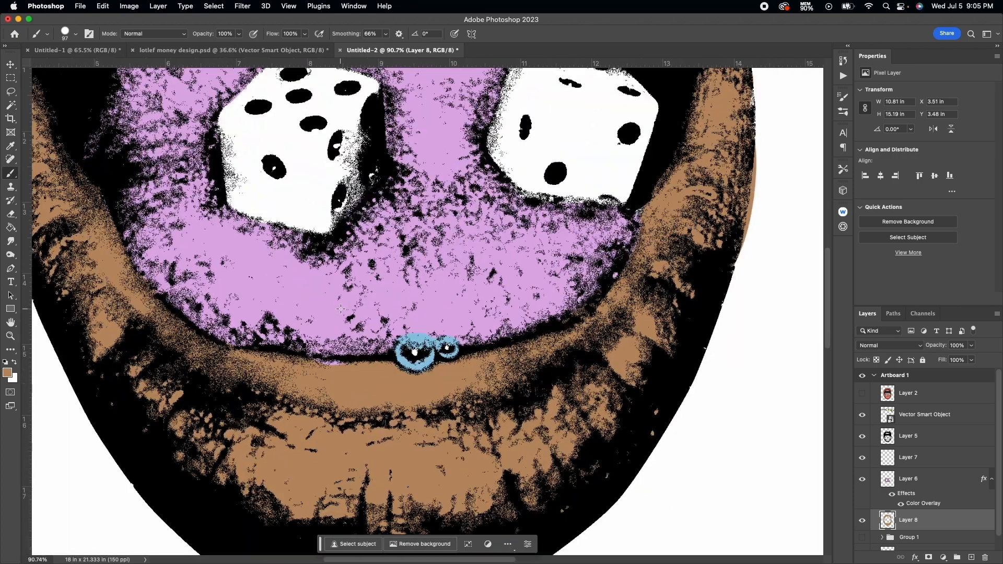
pyautogui.click(911, 480)
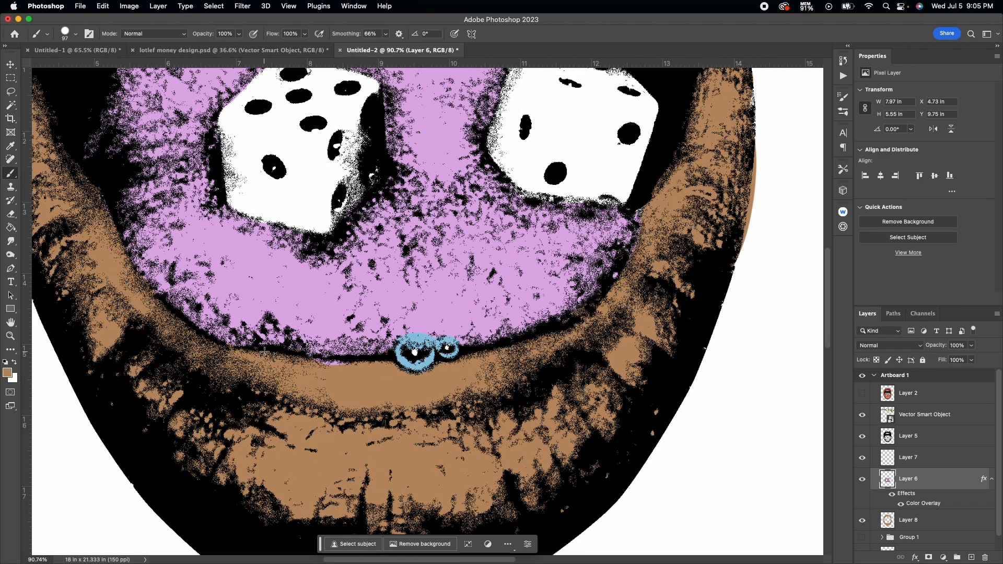
pyautogui.scroll(3, 427, 312)
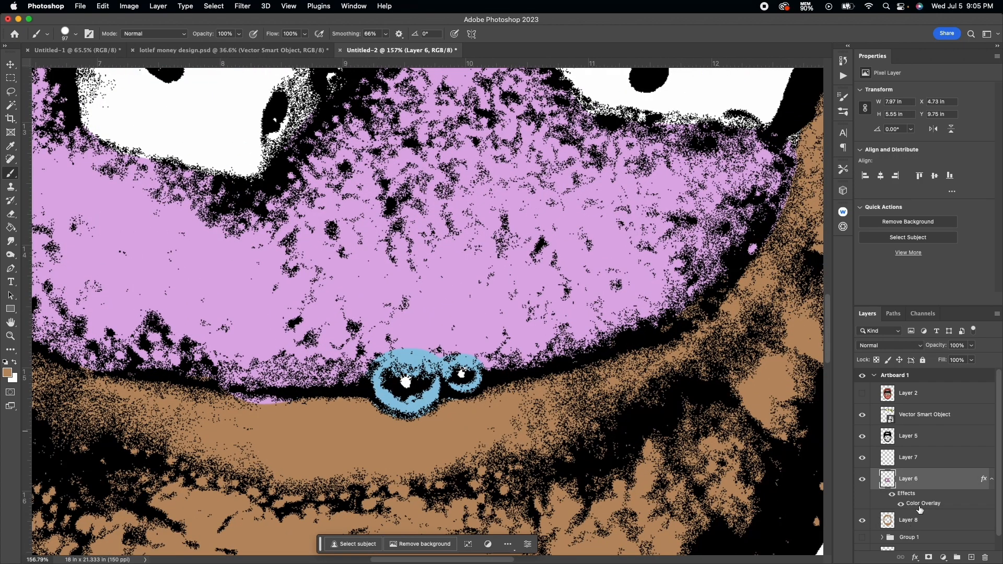
pyautogui.click(971, 558)
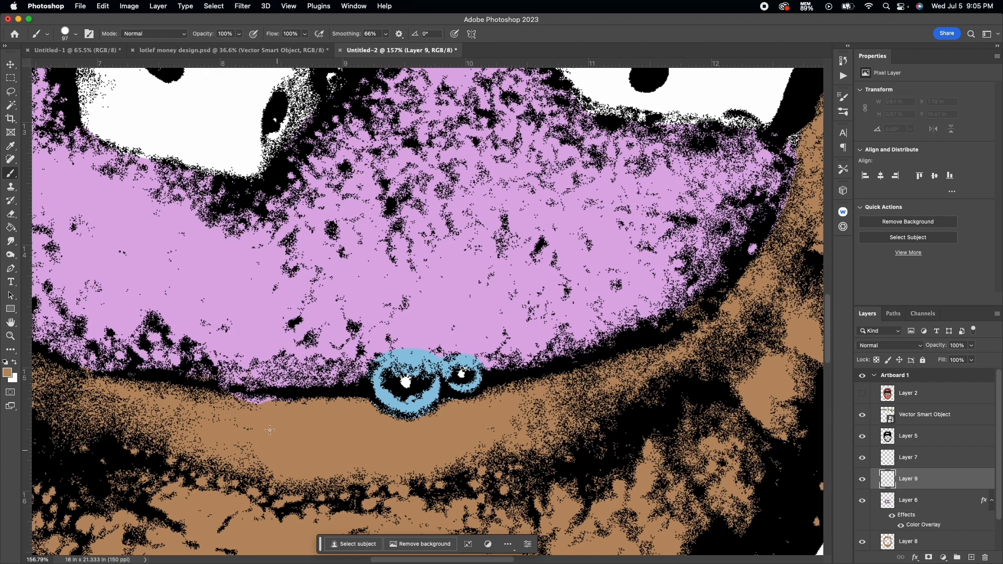
pyautogui.scroll(-5, 253, 429)
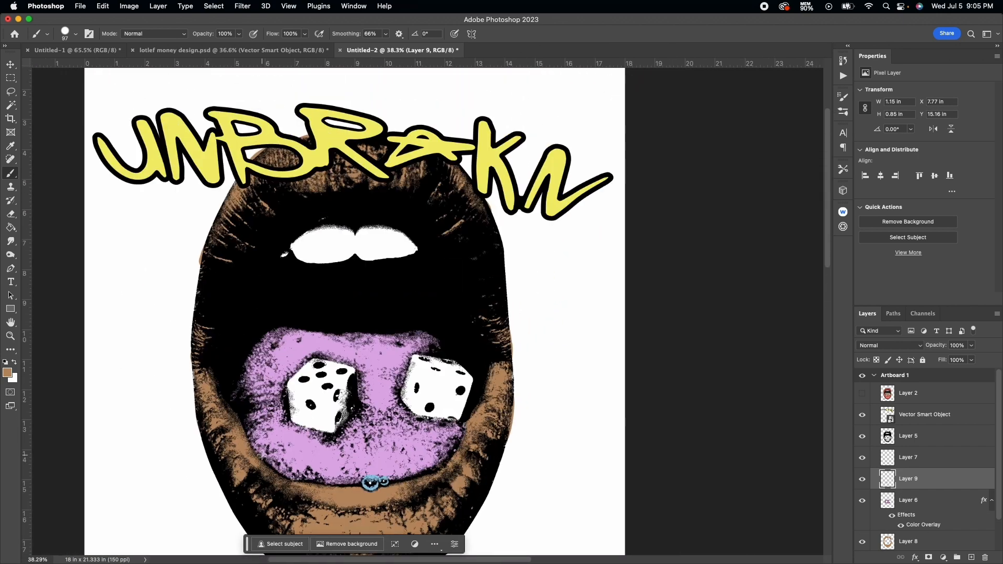
pyautogui.scroll(-2, 273, 384)
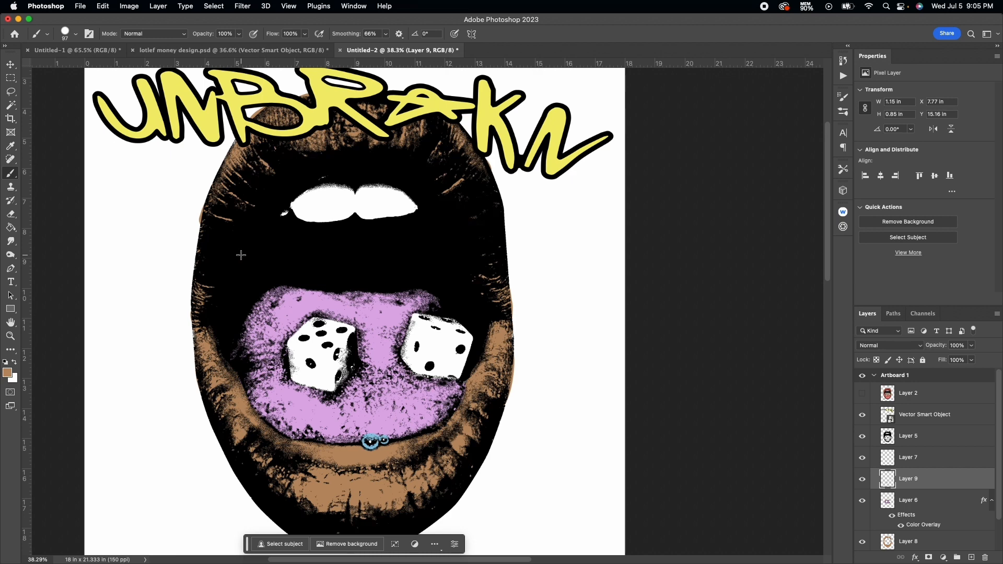
# - Erase the brown overspill outside the mouth's outline on Layer 8 and Layer 9
pyautogui.scroll(3, 241, 255)
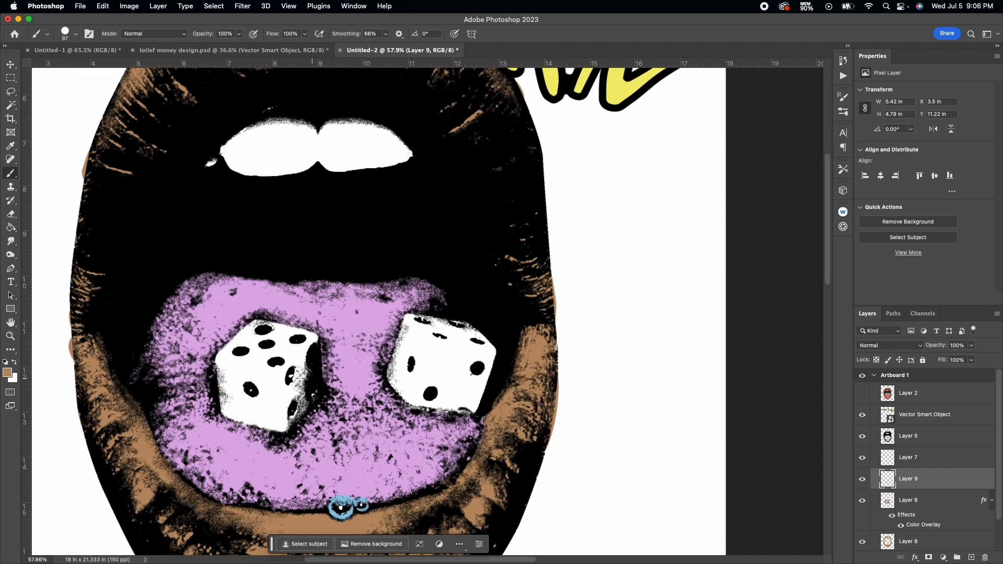
pyautogui.scroll(-3, 308, 377)
pyautogui.scroll(3, 308, 376)
pyautogui.click(923, 542)
pyautogui.click(10, 214)
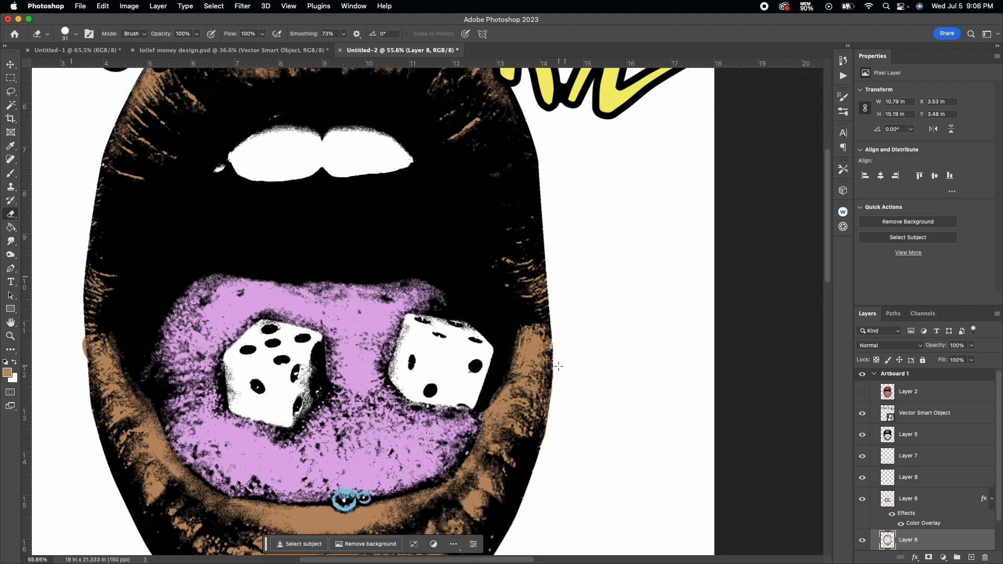
pyautogui.scroll(-4, 559, 366)
pyautogui.click(959, 476)
pyautogui.scroll(6, 209, 361)
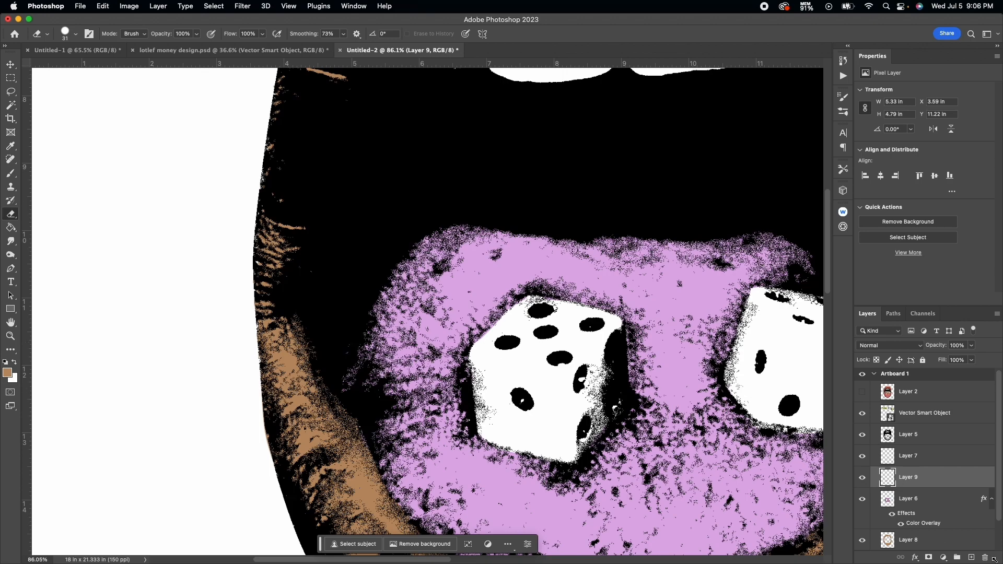
# - Paint both dice yellow on a new layer between Layer 6 and Layer 8
pyautogui.click(922, 501)
pyautogui.scroll(3, 425, 312)
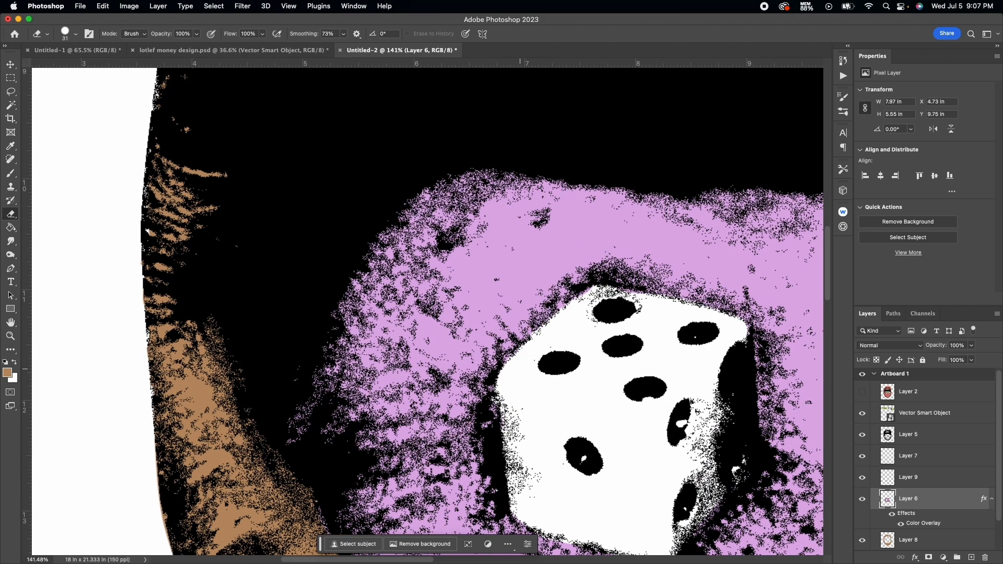
pyautogui.hscroll(5, 637, 293)
pyautogui.scroll(-4, 637, 293)
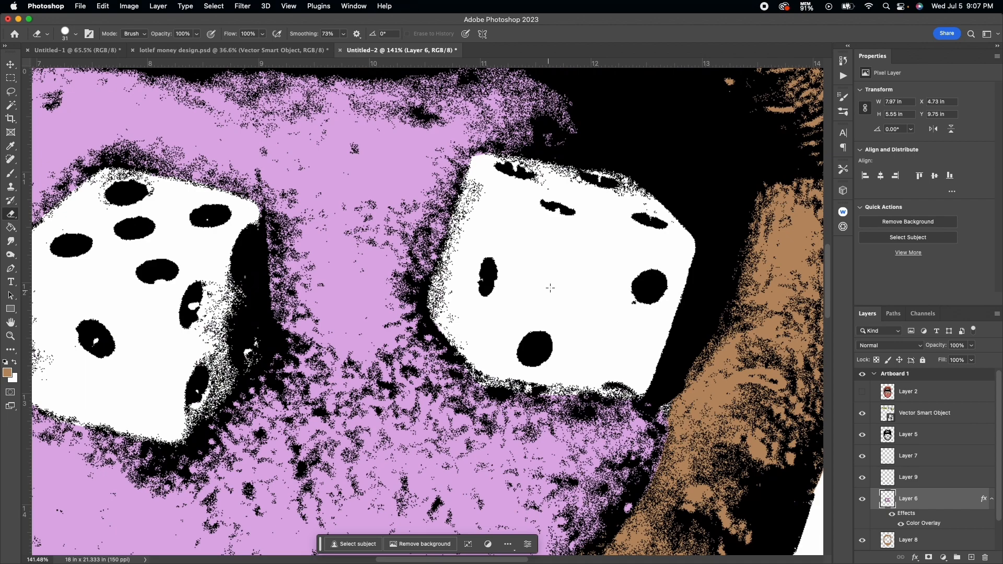
pyautogui.scroll(-5, 470, 314)
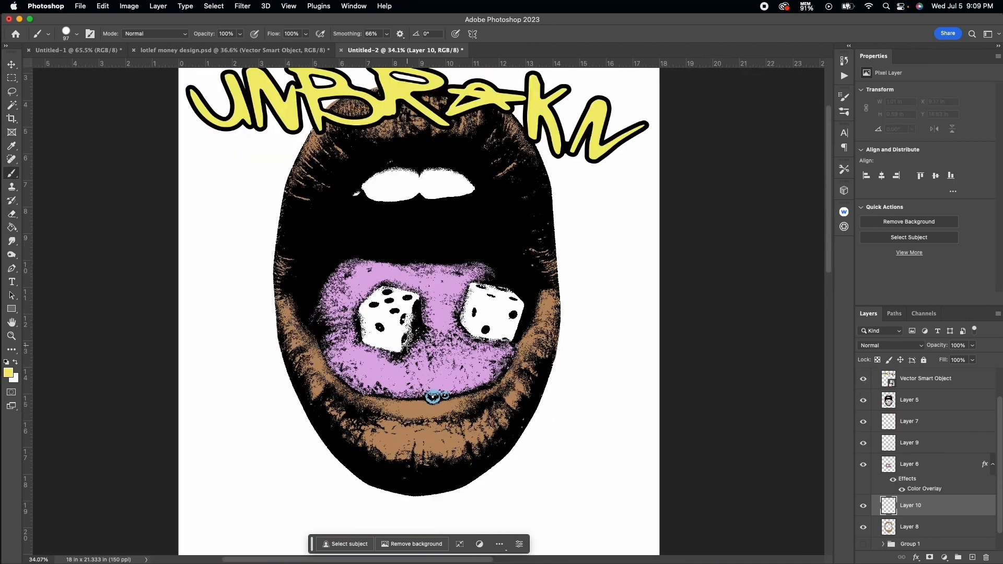
pyautogui.scroll(3, 427, 314)
pyautogui.moveTo(361, 274)
pyautogui.mouseDown()
pyautogui.moveTo(321, 295)
pyautogui.moveTo(316, 360)
pyautogui.moveTo(392, 373)
pyautogui.moveTo(405, 293)
pyautogui.moveTo(361, 293)
pyautogui.moveTo(400, 322)
pyautogui.moveTo(376, 329)
pyautogui.mouseUp()
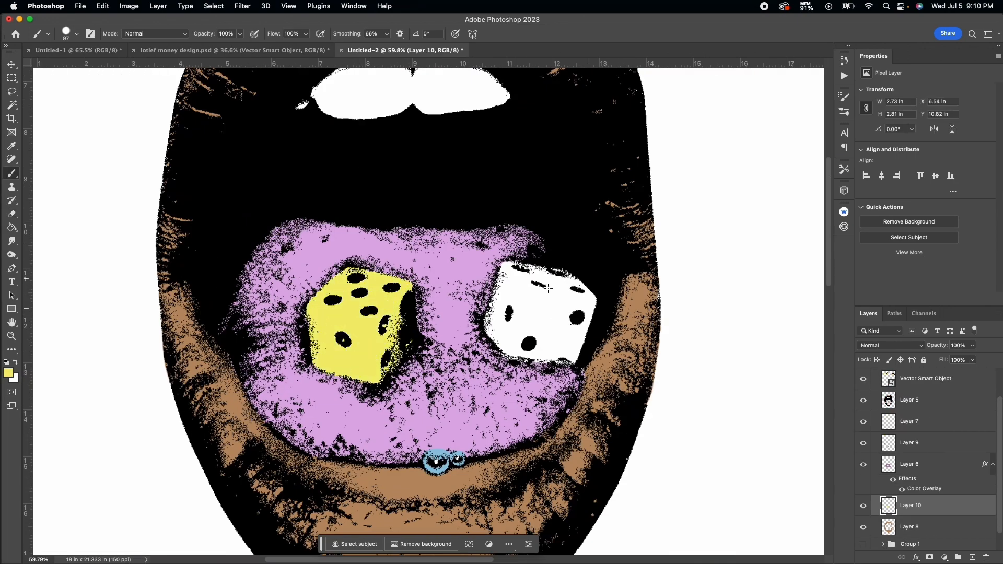
pyautogui.moveTo(549, 288)
pyautogui.mouseDown()
pyautogui.moveTo(588, 303)
pyautogui.moveTo(580, 343)
pyautogui.moveTo(515, 352)
pyautogui.moveTo(565, 299)
pyautogui.moveTo(543, 324)
pyautogui.mouseUp()
pyautogui.scroll(-5, 413, 327)
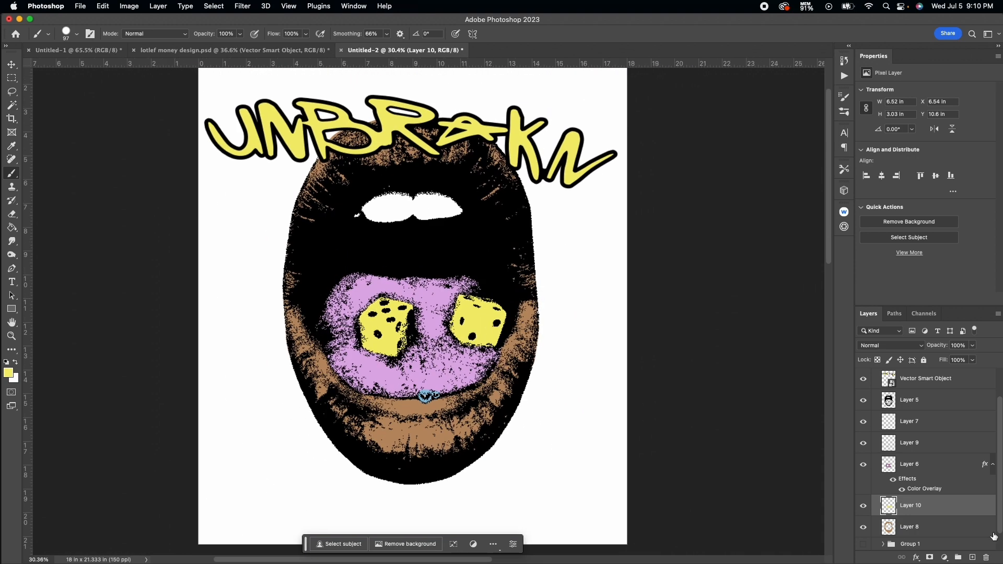
# - Add a Color Overlay to Layer 10 and change the dice color to a pale cream yellow
pyautogui.doubleClick(978, 510)
pyautogui.click(578, 284)
pyautogui.click(599, 285)
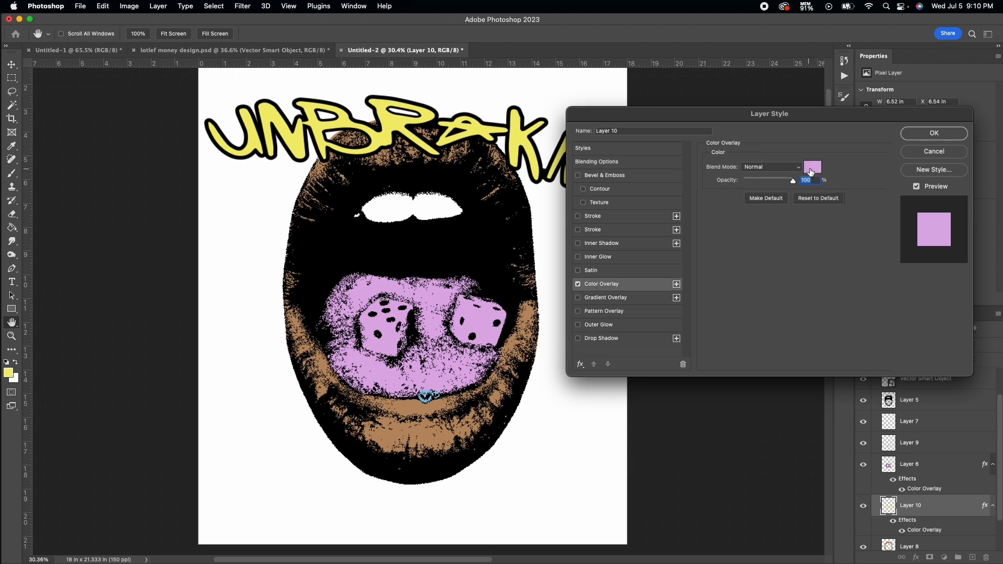
pyautogui.click(809, 169)
pyautogui.click(517, 137)
pyautogui.click(704, 224)
pyautogui.moveTo(704, 224); pyautogui.dragTo(669, 216)
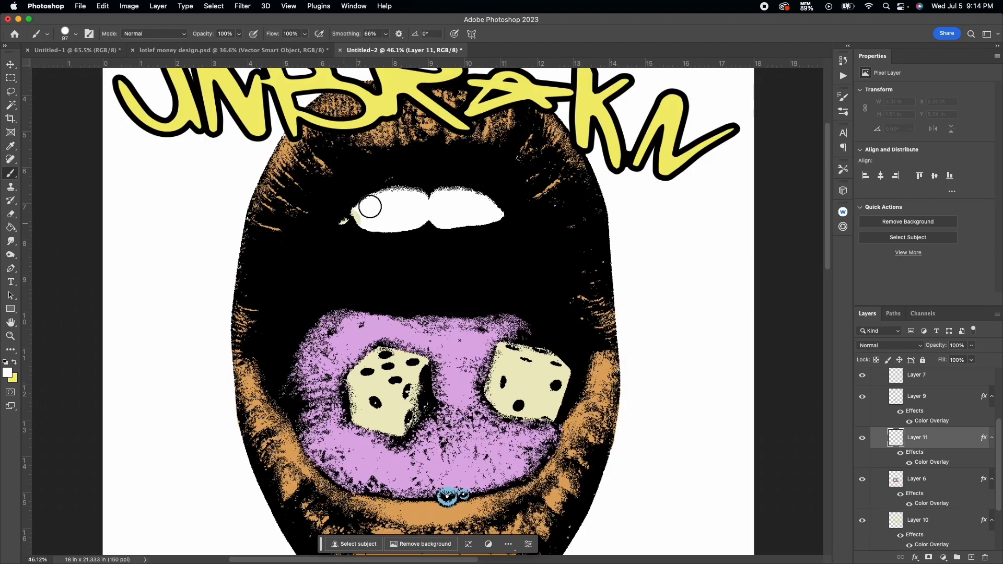
# - Finish painting the upper teeth on Layer 11 and set its Color Overlay to off-white #eae8e4
pyautogui.moveTo(370, 206)
pyautogui.mouseDown()
pyautogui.moveTo(447, 189)
pyautogui.moveTo(507, 223)
pyautogui.moveTo(319, 230)
pyautogui.moveTo(506, 215)
pyautogui.mouseUp()
pyautogui.doubleClick(932, 462)
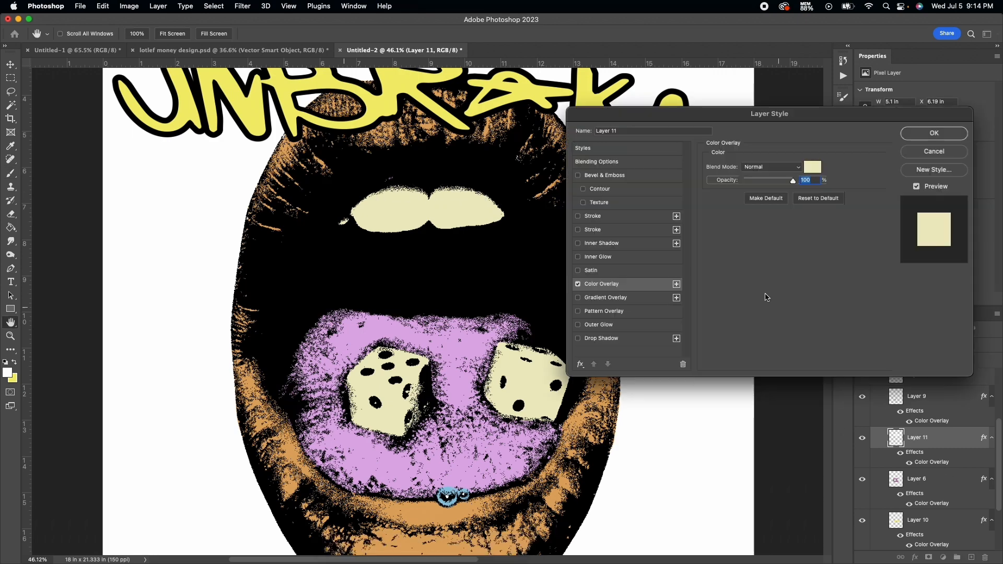
pyautogui.click(813, 167)
pyautogui.moveTo(795, 322); pyautogui.dragTo(795, 330)
pyautogui.moveTo(654, 224); pyautogui.dragTo(647, 220)
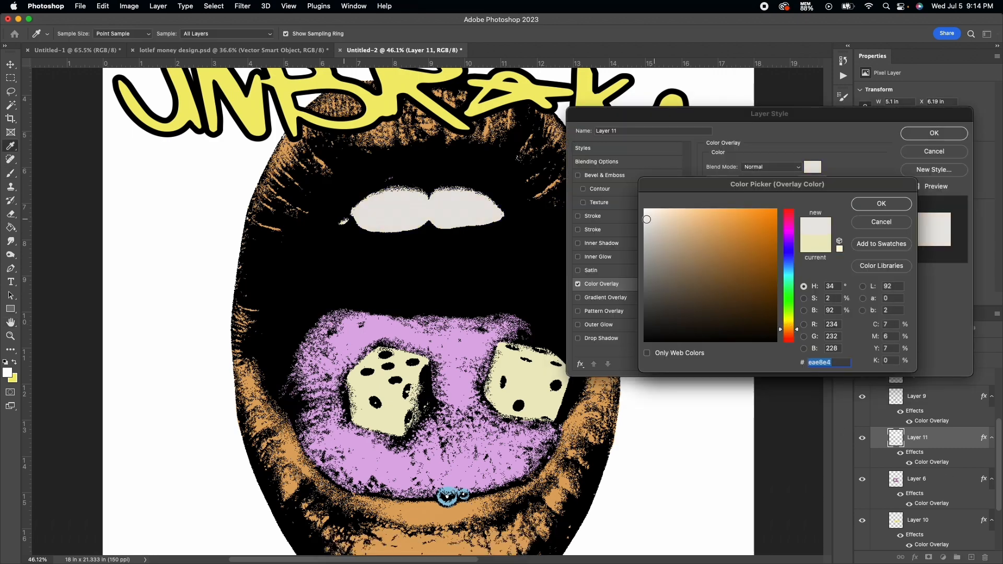
pyautogui.click(884, 201)
pyautogui.click(917, 136)
# - Select Layer 8 and examine the colored mouth, dice and logo as a whole
pyautogui.press('super+plus')
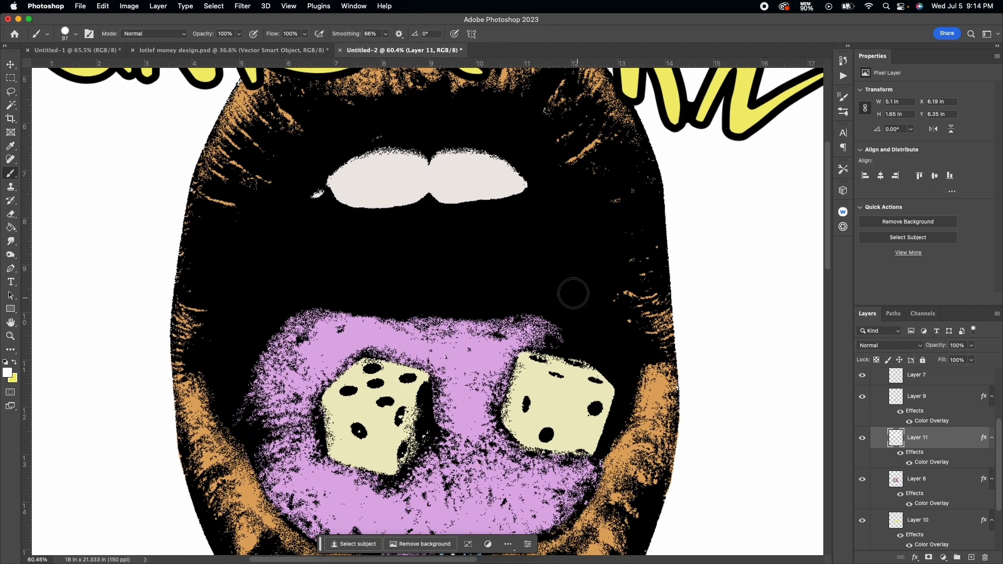
pyautogui.scroll(-2, 943, 495)
pyautogui.scroll(-1, 942, 495)
pyautogui.click(942, 494)
pyautogui.scroll(3, 571, 287)
pyautogui.press('super+minus')
pyautogui.press('super+minus')
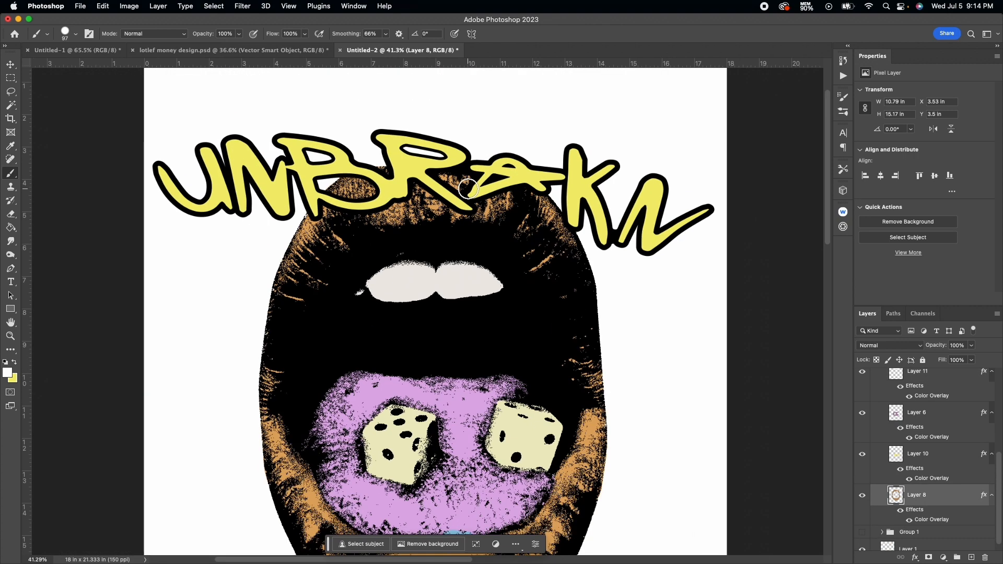
pyautogui.scroll(-3, 131, 207)
pyautogui.press('v')
pyautogui.hscroll(2, 240, 280)
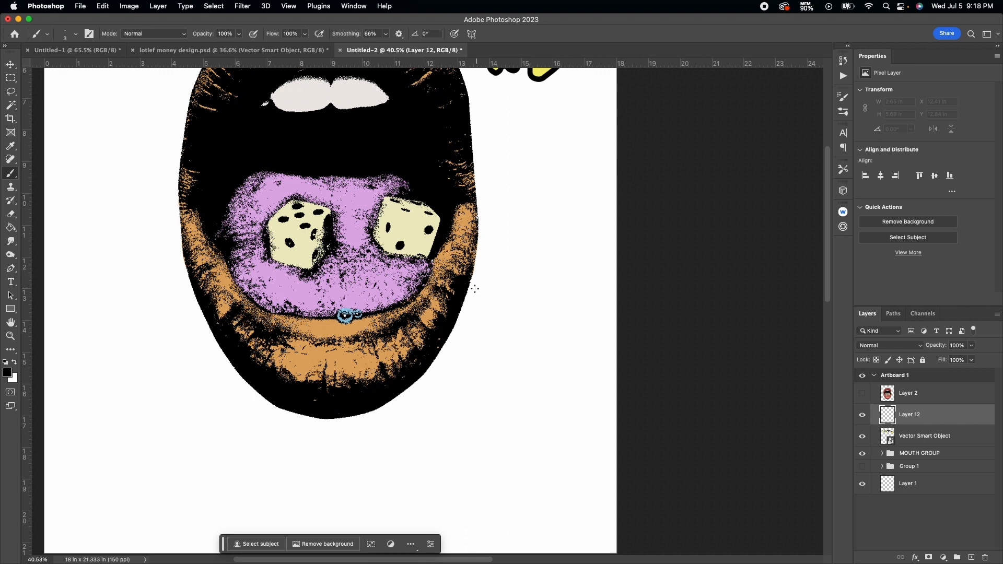
# - Draw a thin black flame outline about 3.2 in wide and 5 in high on Layer 12, beside the mouth's lower right edge
pyautogui.moveTo(439, 373)
pyautogui.mouseDown()
pyautogui.moveTo(487, 390)
pyautogui.moveTo(495, 360)
pyautogui.mouseUp()
pyautogui.moveTo(463, 442); pyautogui.dragTo(464, 447)
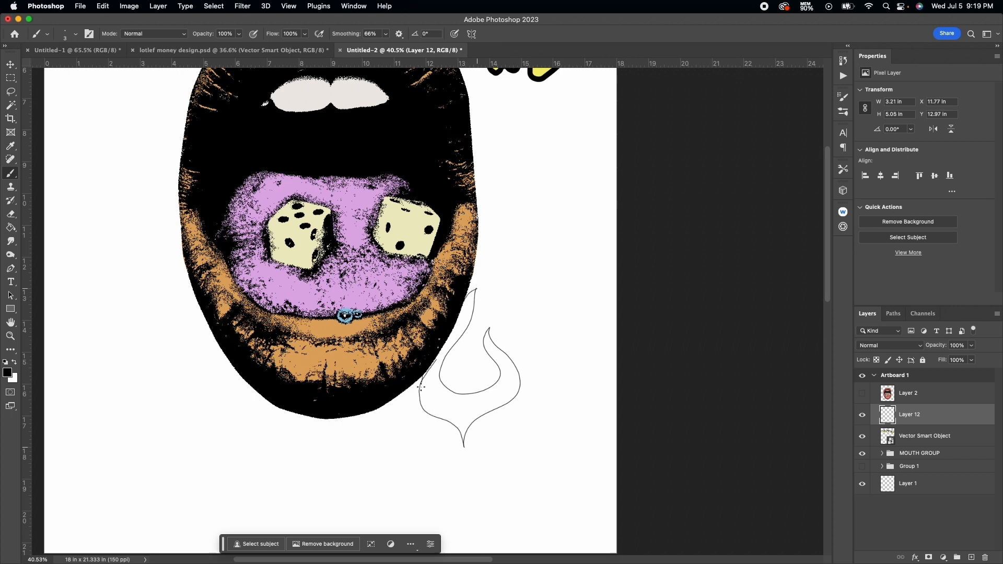
pyautogui.scroll(-5, 509, 282)
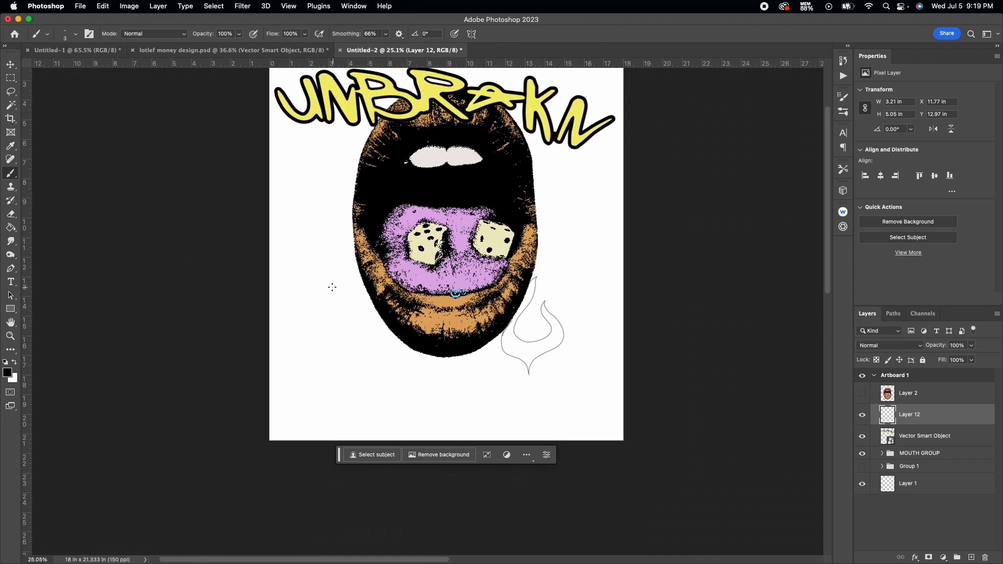
# - Set the brush smoothing to 92% and redraw the flame lines beside the mouth's lower left edge on Layer 12
pyautogui.scroll(2, 333, 288)
pyautogui.scroll(2, 327, 289)
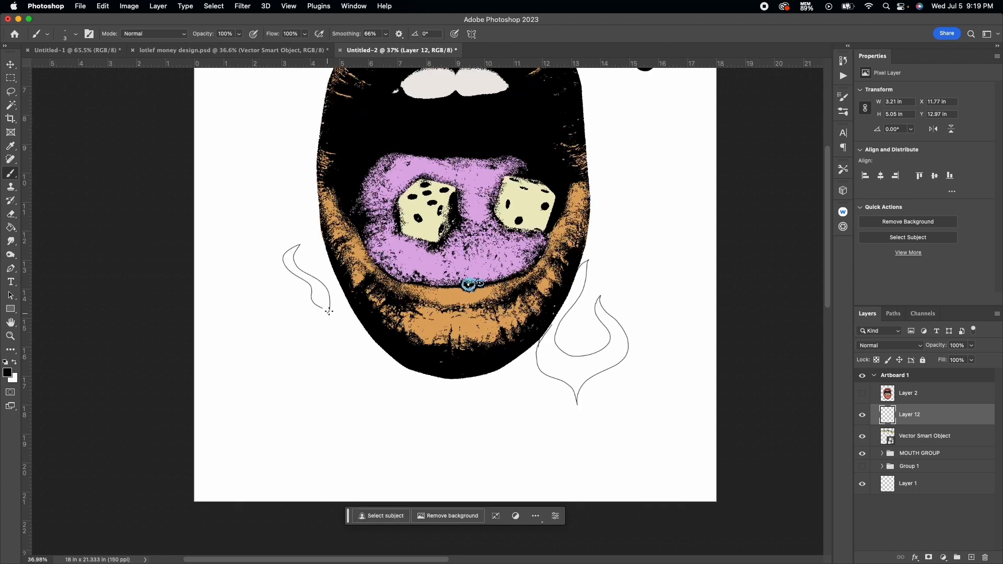
pyautogui.press('super+z')
pyautogui.press('super+z')
pyautogui.moveTo(386, 38); pyautogui.dragTo(398, 46)
pyautogui.moveTo(324, 308); pyautogui.dragTo(296, 246)
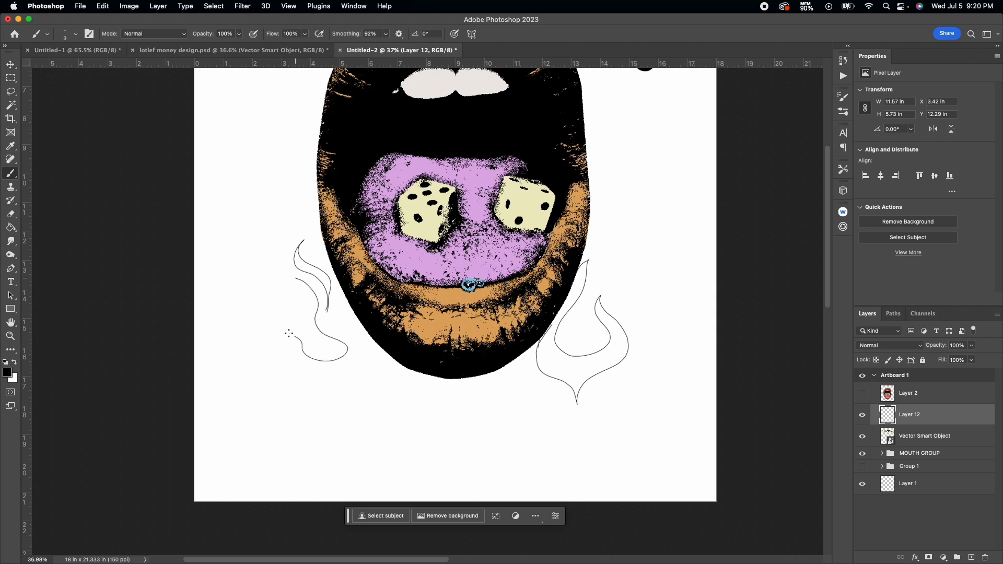
pyautogui.hotkey('ctrl', 'z')
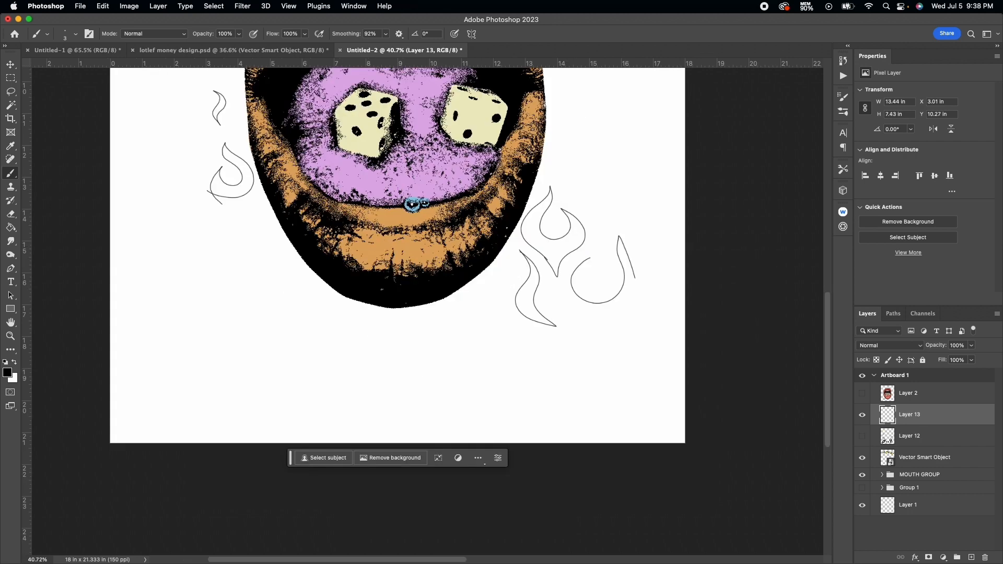
# - Erase the overshooting flame tip on Layer 13 and complete the rightmost flame's outline down to a point
pyautogui.press('e')
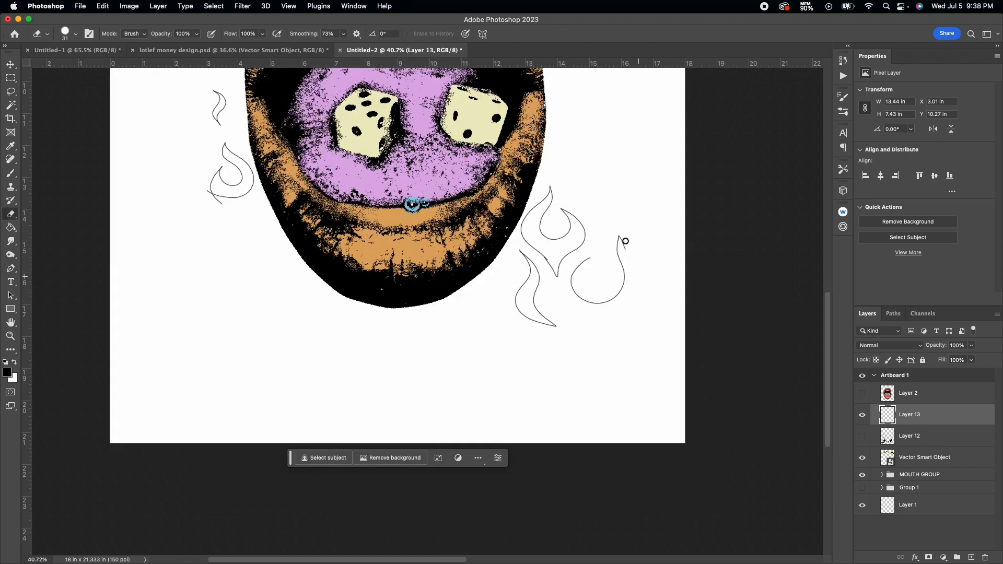
pyautogui.press('b')
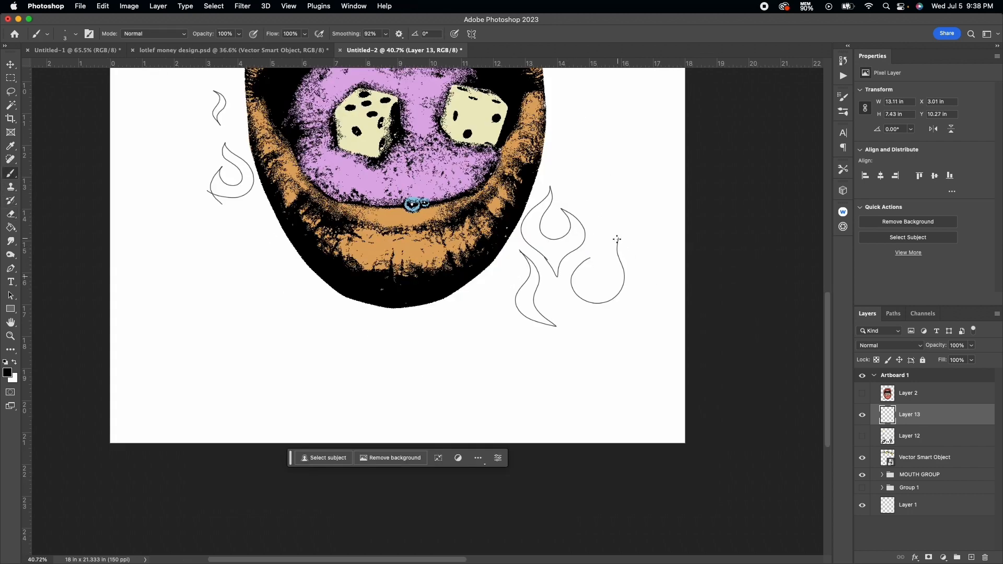
pyautogui.hotkey('ctrl', 'z')
pyautogui.moveTo(641, 271)
pyautogui.mouseDown()
pyautogui.moveTo(628, 317)
pyautogui.moveTo(575, 345)
pyautogui.mouseUp()
pyautogui.hotkey('ctrl', 'z')
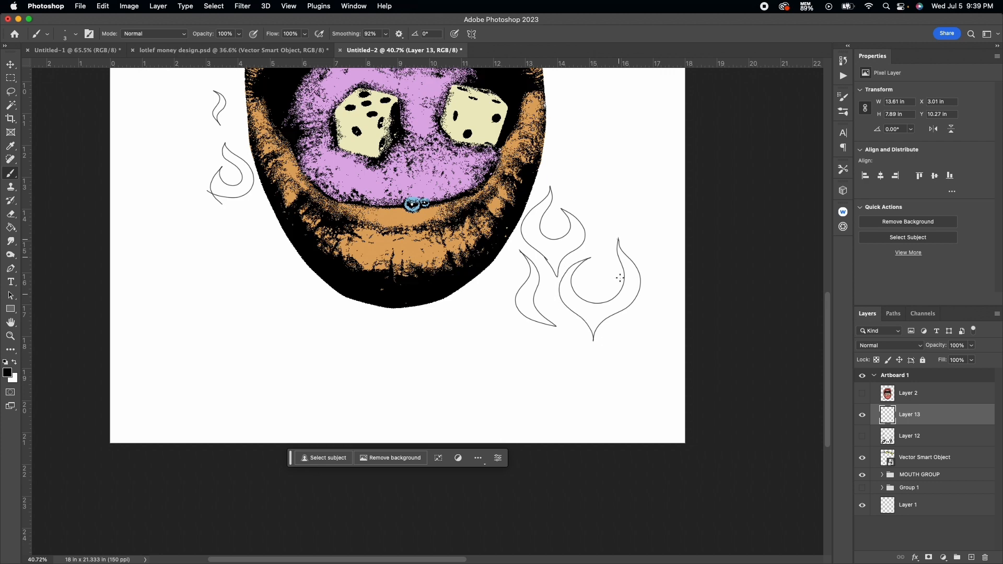
# - Fill the flame outlines on both sides of the mouth on Layer 13 with black using the Paint Bucket
pyautogui.press('g')
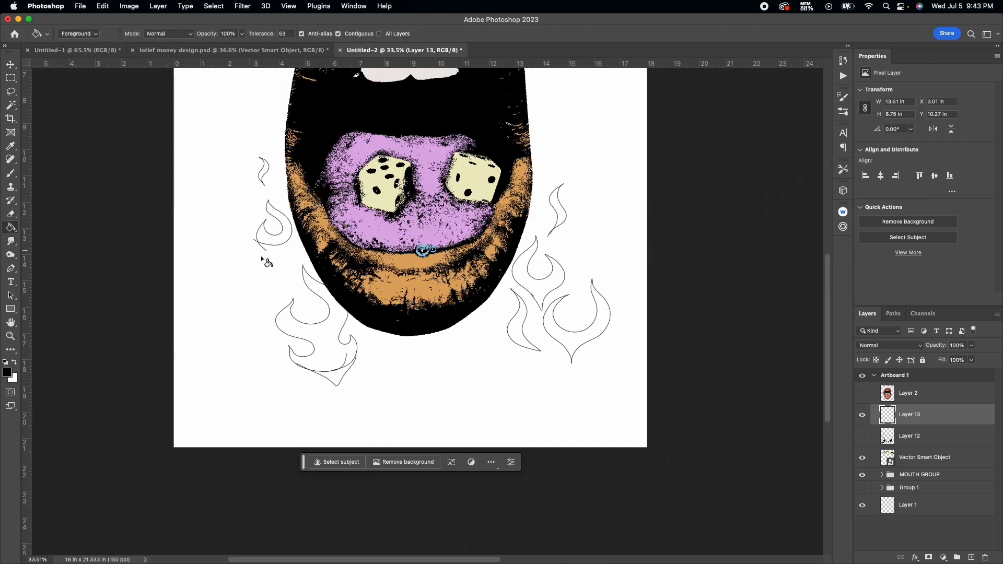
pyautogui.click(319, 314)
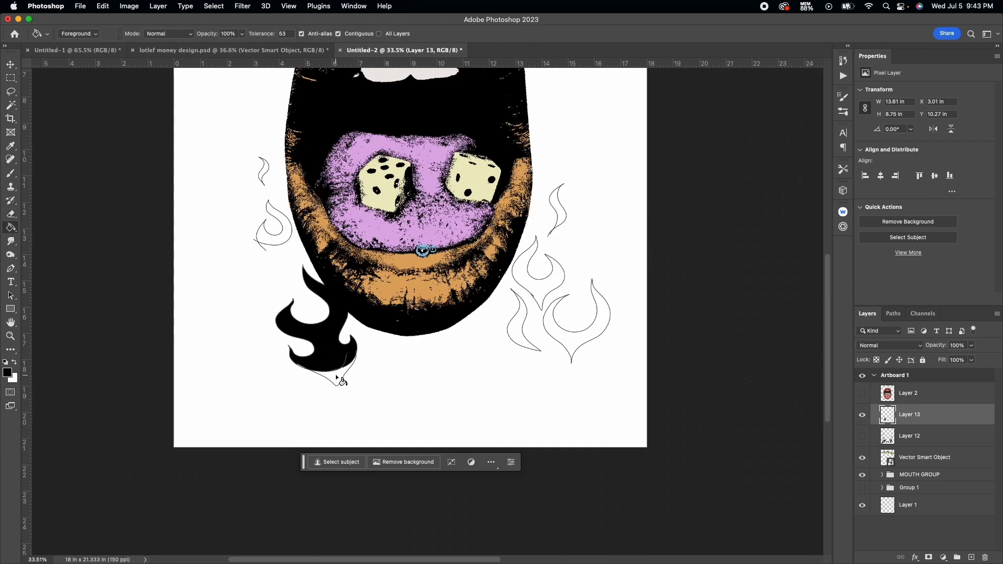
pyautogui.click(337, 372)
pyautogui.click(524, 343)
pyautogui.click(575, 345)
pyautogui.scroll(5, 372, 277)
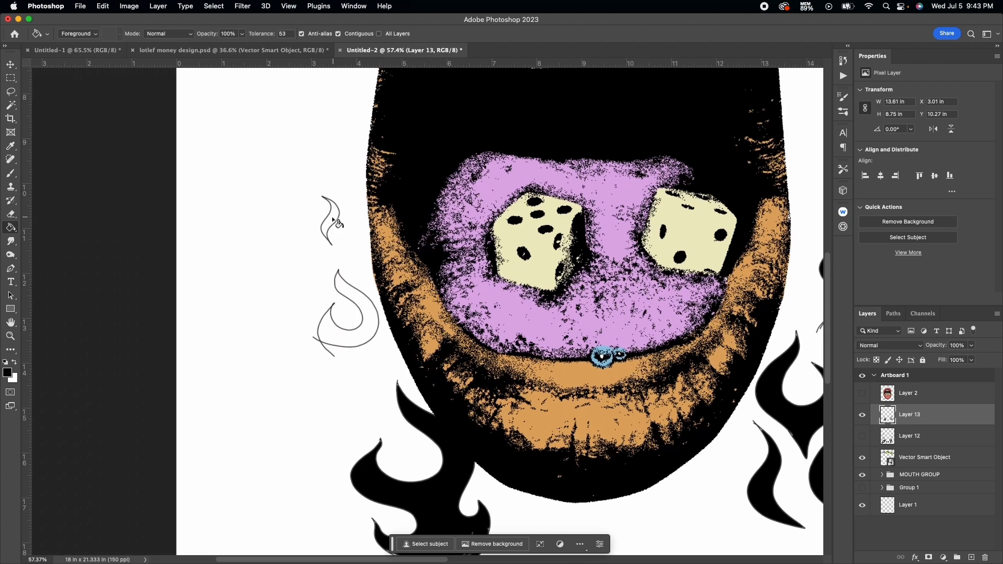
pyautogui.click(333, 219)
pyautogui.click(373, 321)
pyautogui.scroll(-3, 373, 322)
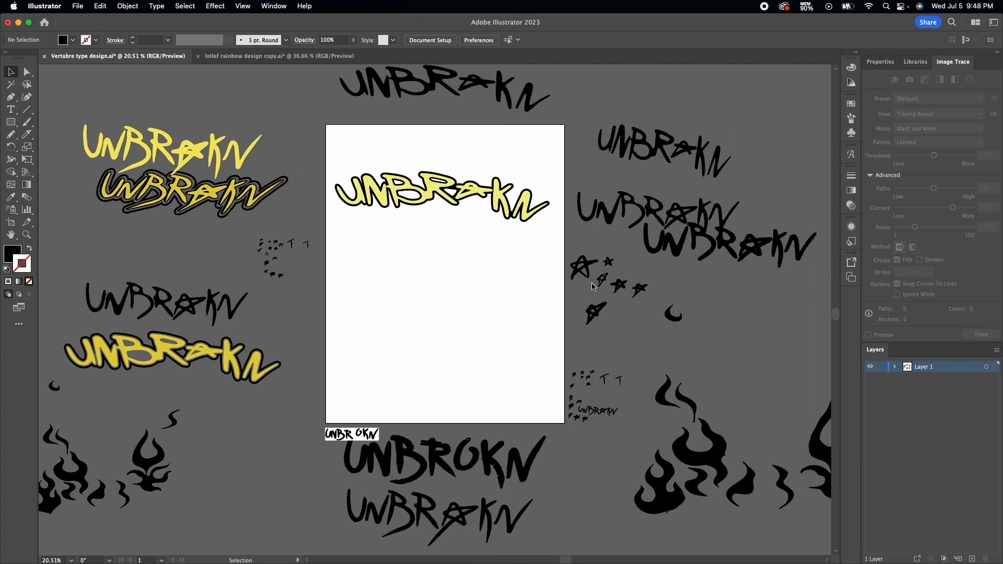
# - Switch to Illustrator and place four enlarged hand-drawn black stars on the artboard below the UNBROKN logo
pyautogui.scroll(3, 593, 287)
pyautogui.moveTo(571, 246); pyautogui.dragTo(340, 252)
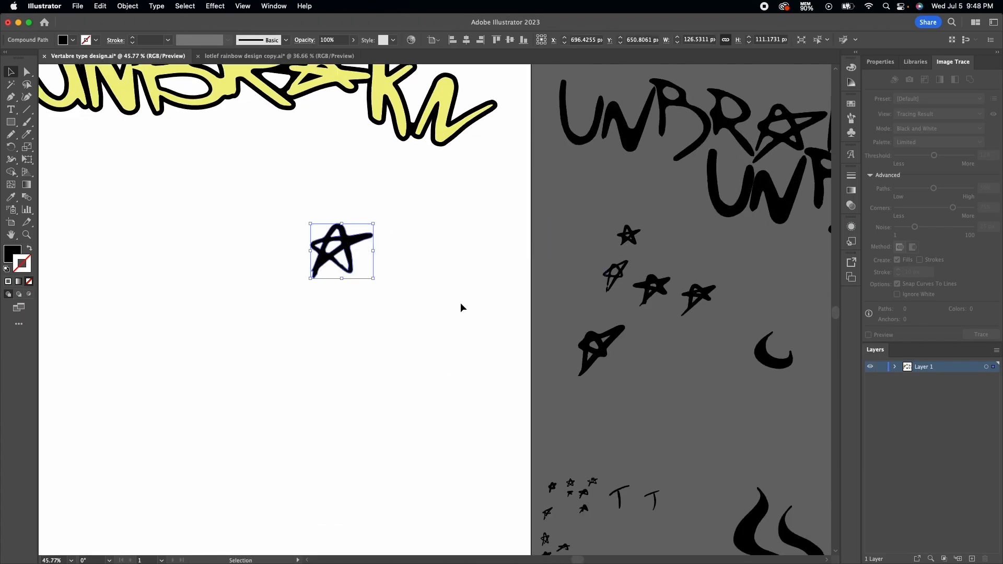
pyautogui.moveTo(651, 288); pyautogui.dragTo(210, 328)
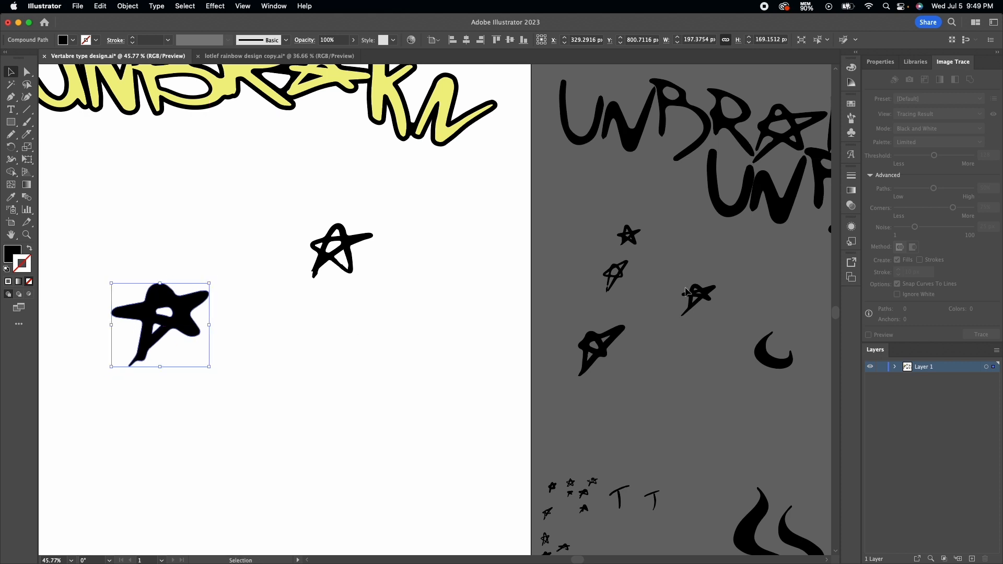
pyautogui.moveTo(700, 295); pyautogui.dragTo(448, 360)
pyautogui.click(633, 235)
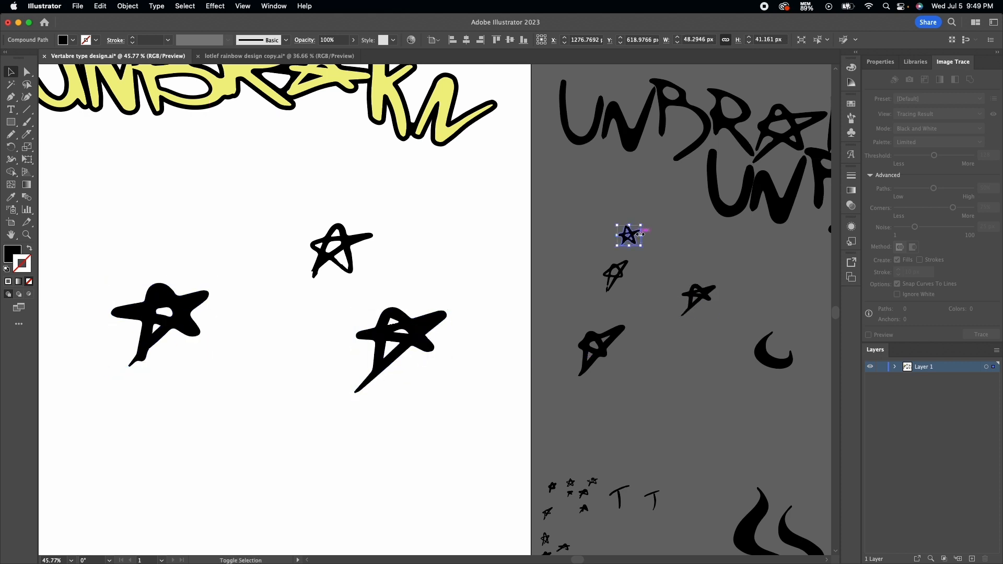
pyautogui.moveTo(642, 235); pyautogui.dragTo(246, 430)
# - Reflect the lowest star and the leftmost star on the artboard across the vertical axis
pyautogui.rightClick(246, 434)
pyautogui.click(410, 494)
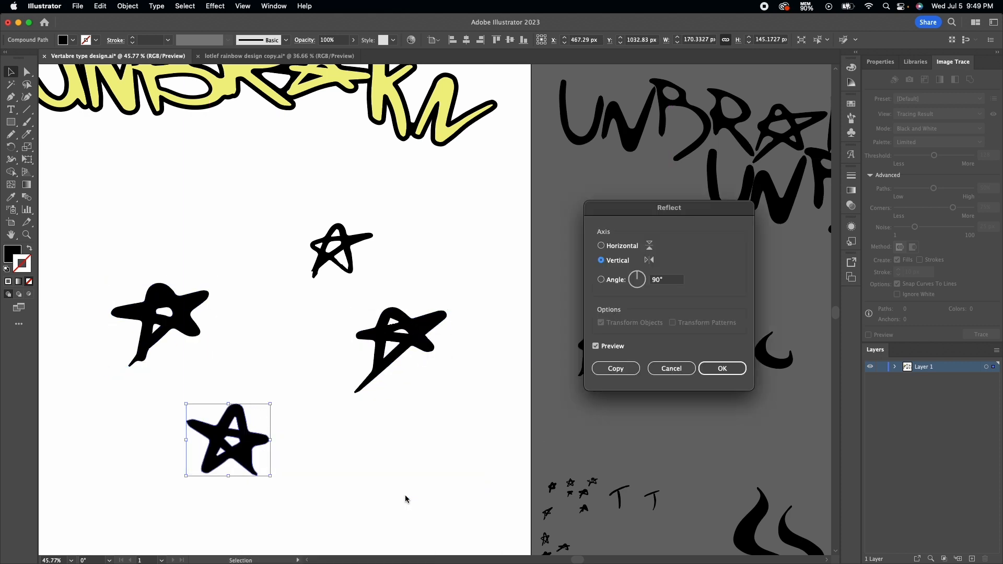
pyautogui.press('Return')
pyautogui.click(350, 261)
pyautogui.rightClick(194, 307)
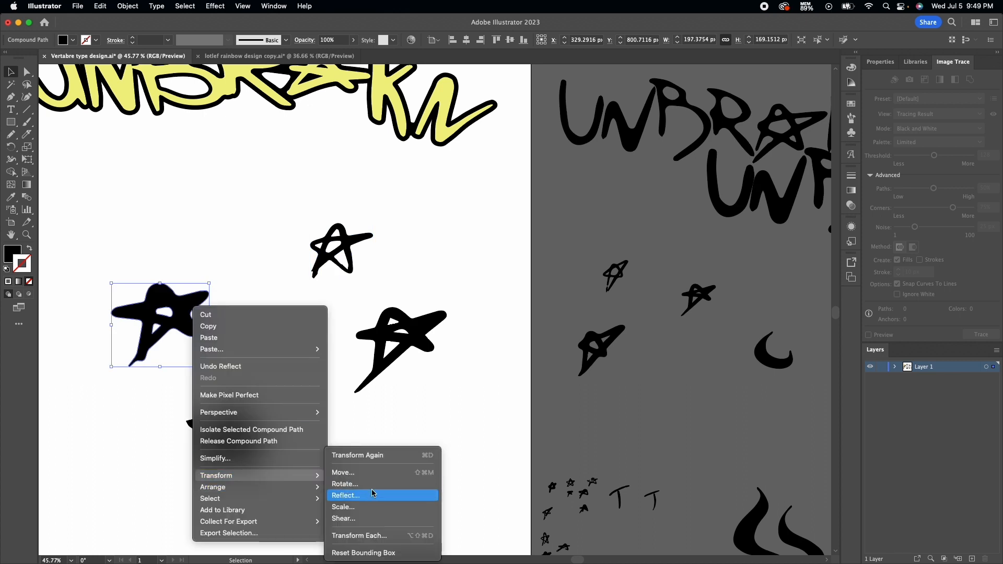
pyautogui.click(405, 493)
pyautogui.click(715, 367)
pyautogui.click(412, 443)
# - Select all four stars on the artboard and fill them with the yellow sampled from the UNBROKN logo
pyautogui.scroll(-2, 412, 444)
pyautogui.hscroll(-2, 413, 439)
pyautogui.scroll(-1, 413, 439)
pyautogui.click(300, 316)
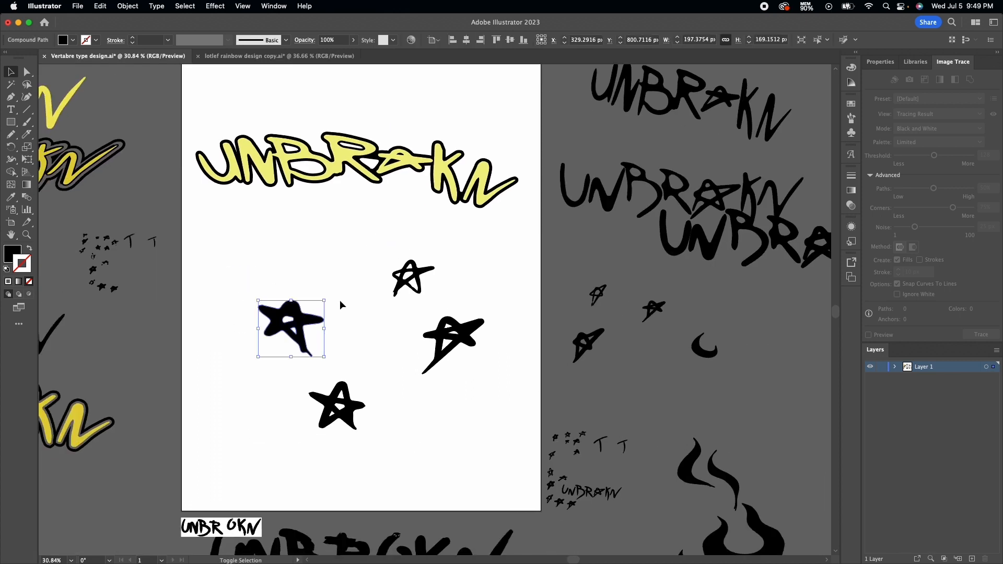
pyautogui.keyDown('shift'); pyautogui.click(412, 272); pyautogui.keyUp('shift')
pyautogui.keyDown('shift'); pyautogui.click(463, 326); pyautogui.keyUp('shift')
pyautogui.keyDown('shift'); pyautogui.click(342, 403); pyautogui.keyUp('shift')
pyautogui.press('i')
pyautogui.click(208, 168)
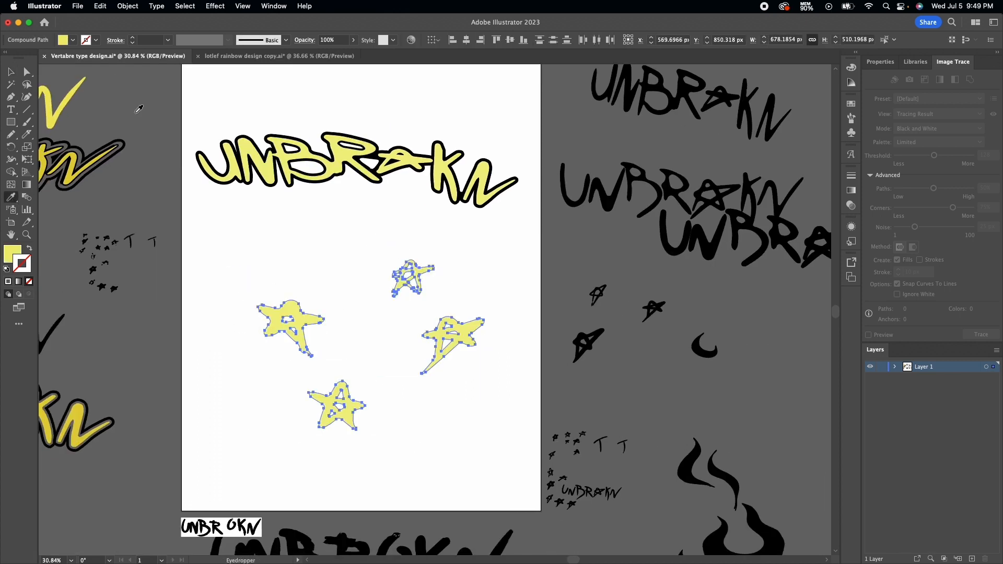
pyautogui.press('v')
# - Offset the paths of the four yellow stars by 8 px with round joins
pyautogui.click(133, 5)
pyautogui.moveTo(199, 280)
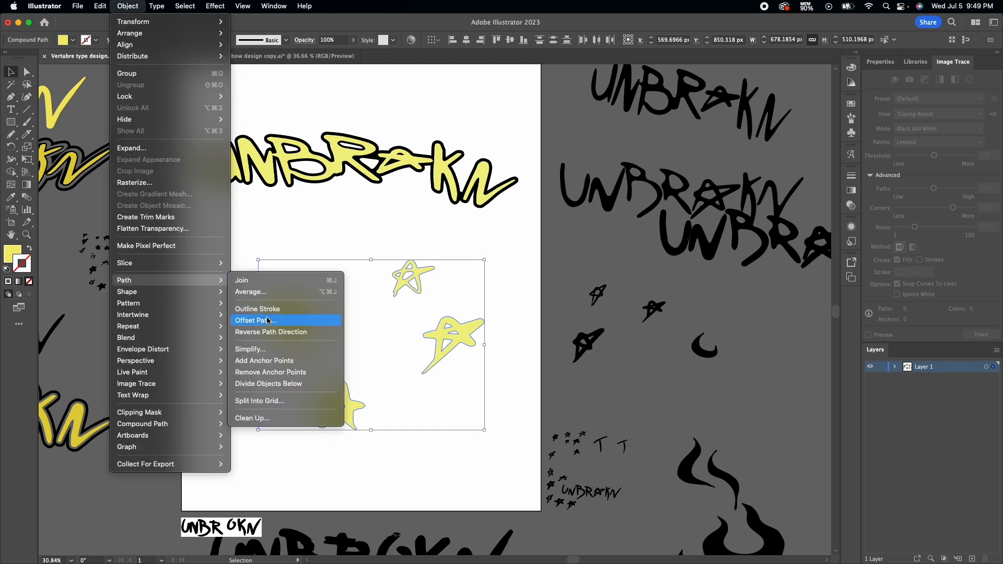
pyautogui.click(270, 322)
pyautogui.write('8')
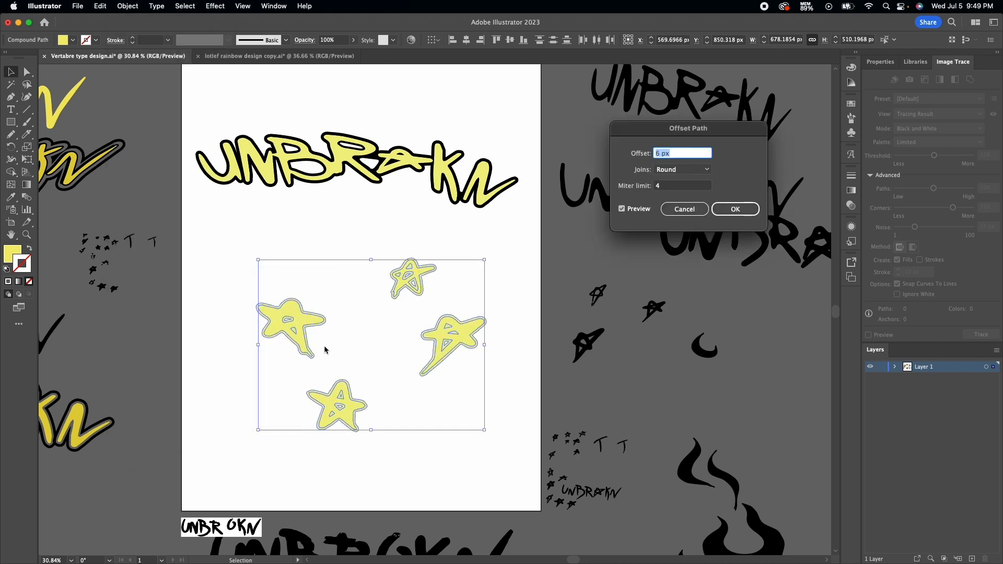
pyautogui.press('Return')
# - Color the offset star shapes with the black sampled from the logo's outline
pyautogui.press('i')
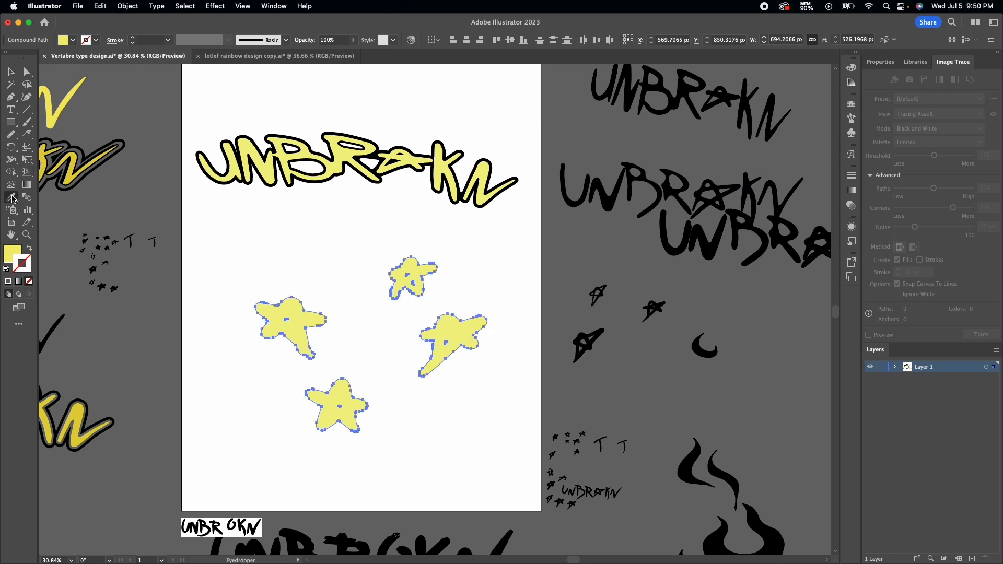
pyautogui.click(378, 153)
pyautogui.press('v')
pyautogui.click(347, 336)
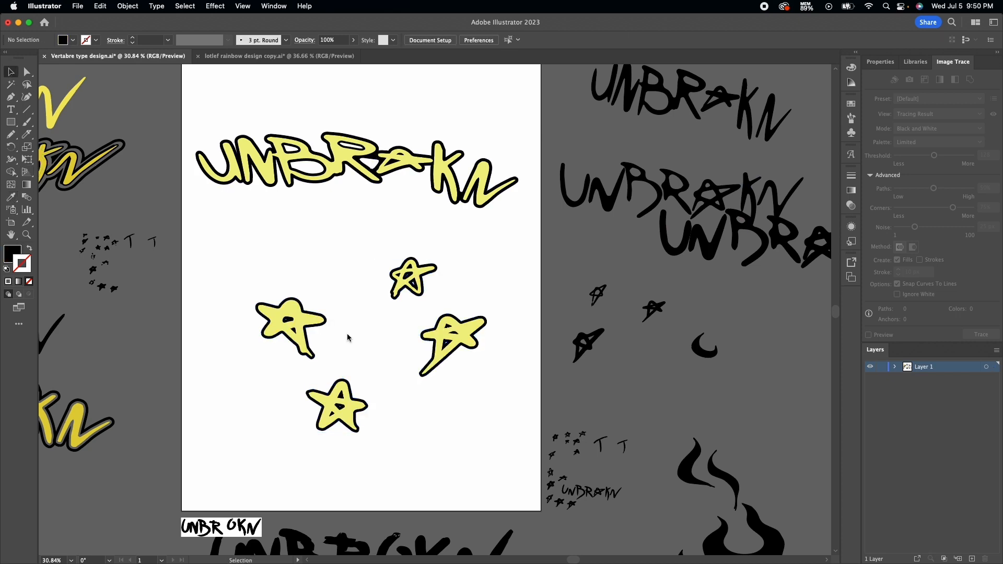
# - Copy the leftmost outlined star into the Photoshop design and place it about 1.34 in wide on the mouth's upper left edge
pyautogui.scroll(3, 347, 335)
pyautogui.scroll(-5, 346, 338)
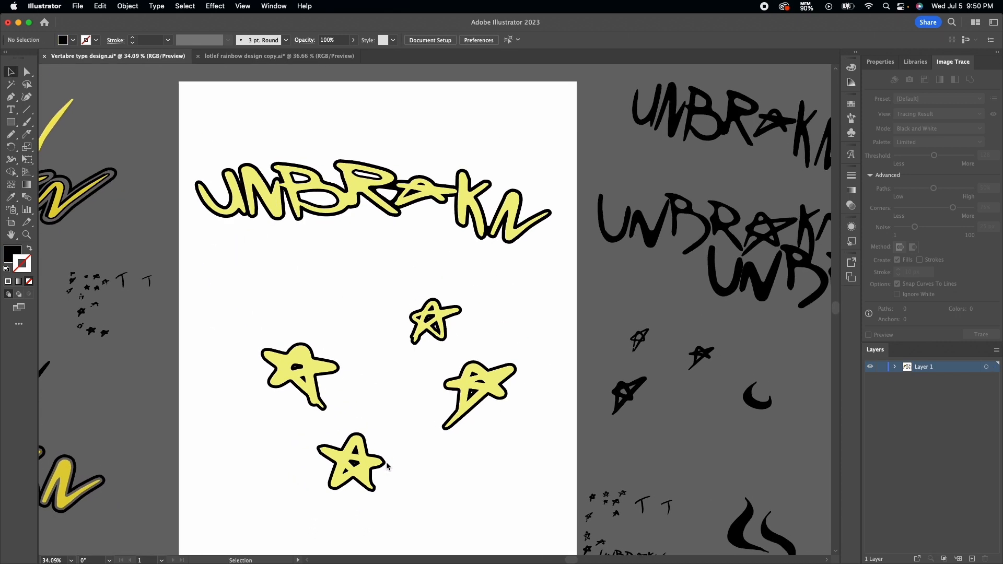
pyautogui.click(328, 397)
pyautogui.press('super+c')
pyautogui.press('super+Tab')
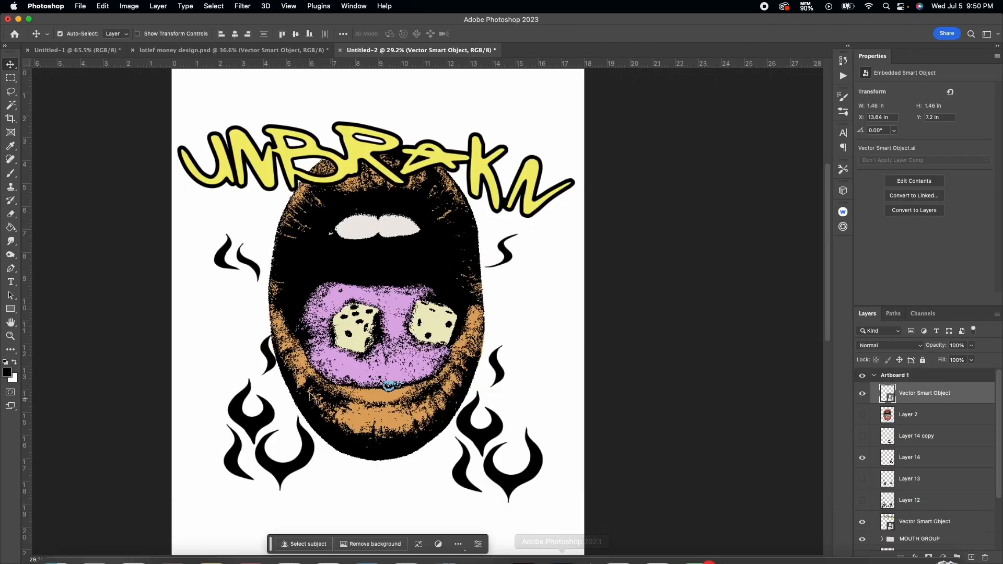
pyautogui.press('super+v')
pyautogui.press('Return')
pyautogui.moveTo(411, 283); pyautogui.dragTo(274, 238)
pyautogui.press('Return')
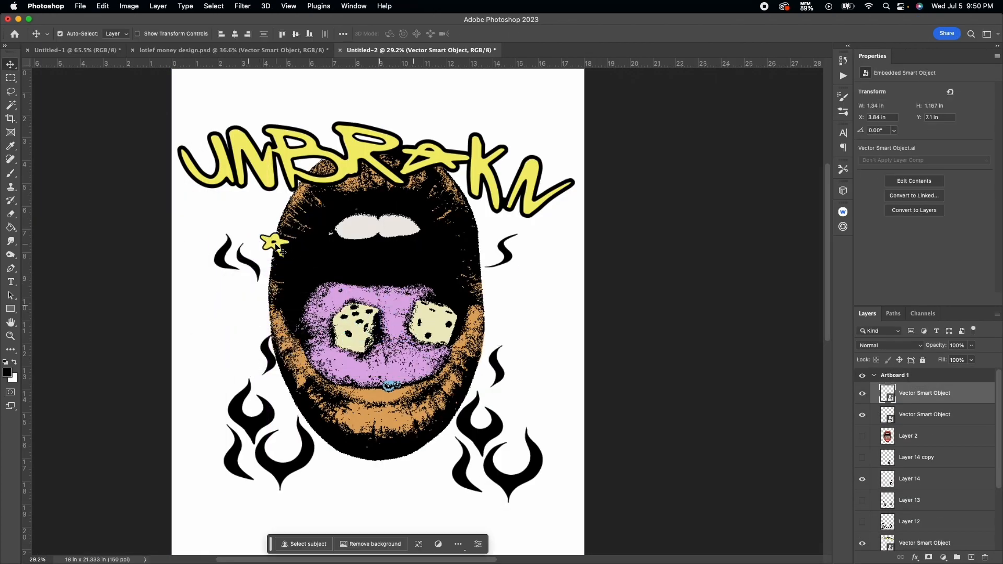
# - Copy the long-tailed right star from Illustrator into the Photoshop design and place it left of the mouth, above the flames
pyautogui.click(521, 538)
pyautogui.keyDown('shift'); pyautogui.click(475, 402); pyautogui.keyUp('shift')
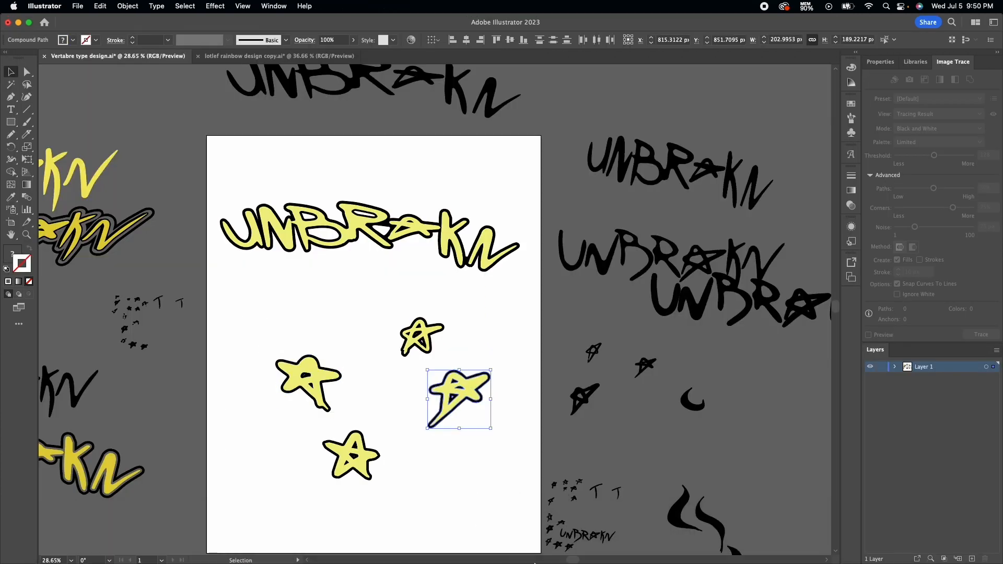
pyautogui.press('super+c')
pyautogui.click(567, 539)
pyautogui.press('super+v')
pyautogui.press('Return')
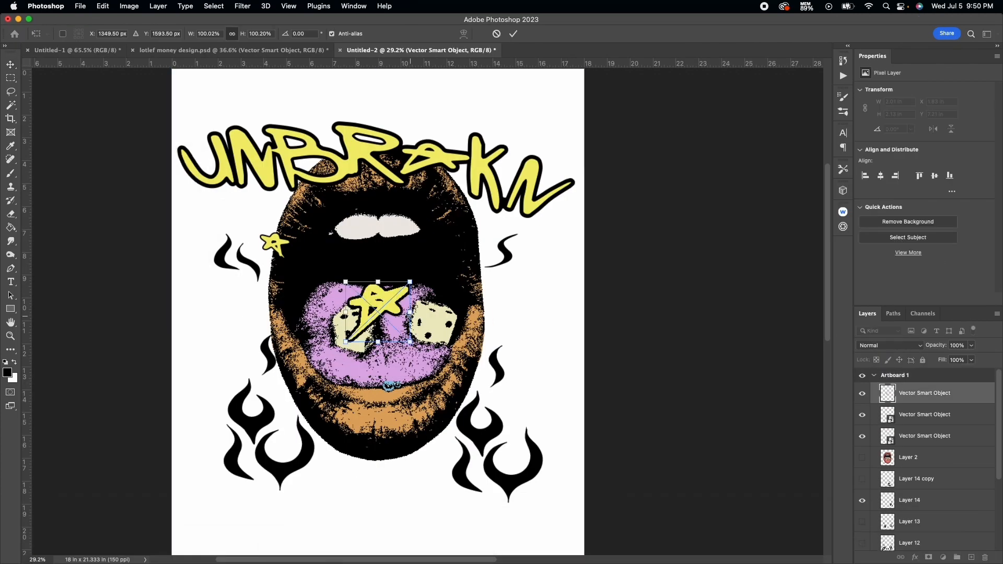
pyautogui.moveTo(410, 314); pyautogui.dragTo(236, 346)
# - Copy the small top star from Illustrator into the Photoshop design and place it about 1.58 in wide to the right of the mouth
pyautogui.click(519, 538)
pyautogui.click(437, 350)
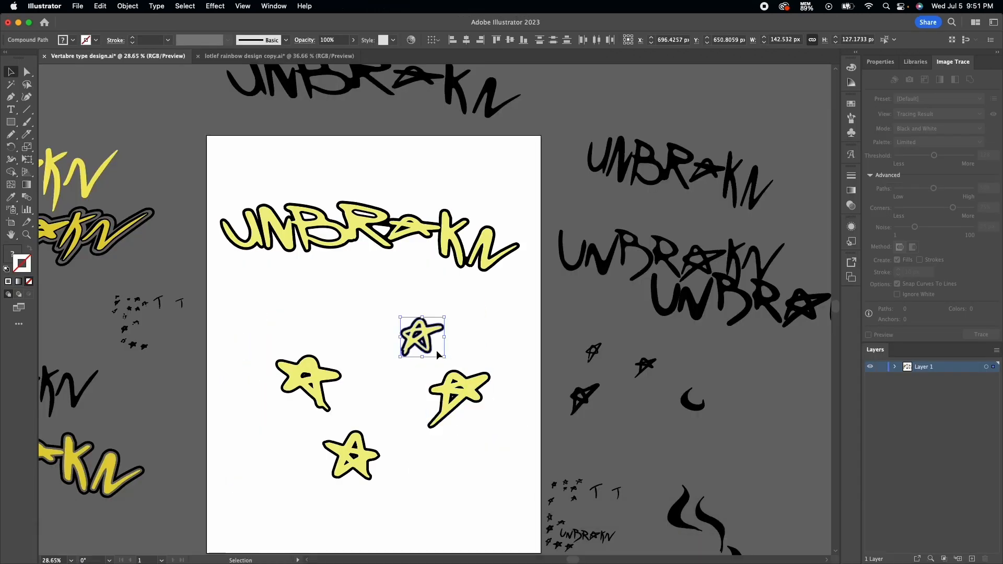
pyautogui.press('super+c')
pyautogui.click(567, 538)
pyautogui.press('super+v')
pyautogui.press('Return')
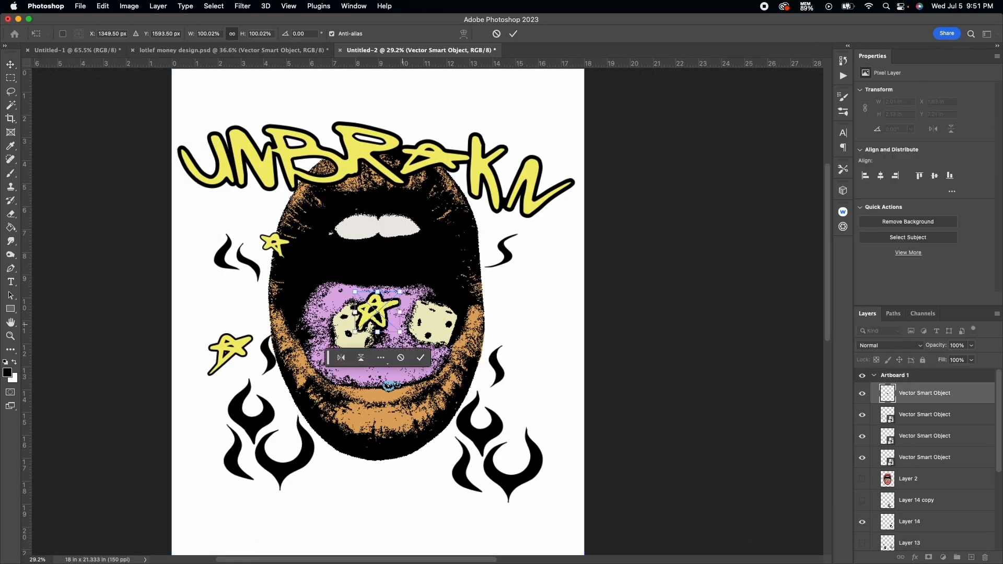
pyautogui.moveTo(400, 332); pyautogui.dragTo(392, 324)
pyautogui.moveTo(378, 309); pyautogui.dragTo(522, 312)
pyautogui.press('Return')
# - Copy the bottom star from Illustrator into the Photoshop design and place it about 1.89 in wide on the mouth's lower left edge
pyautogui.click(520, 537)
pyautogui.click(339, 440)
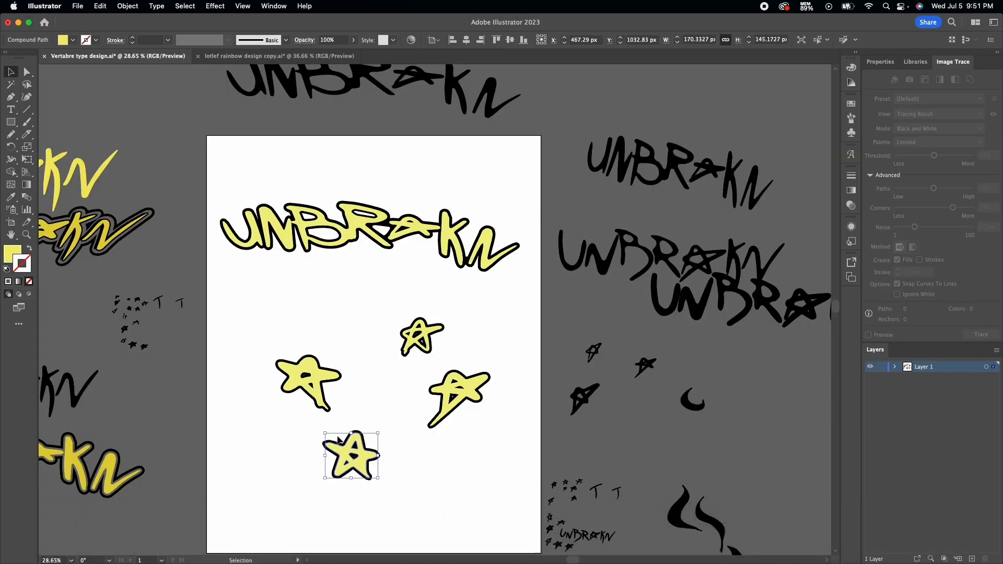
pyautogui.press('super+c')
pyautogui.click(567, 538)
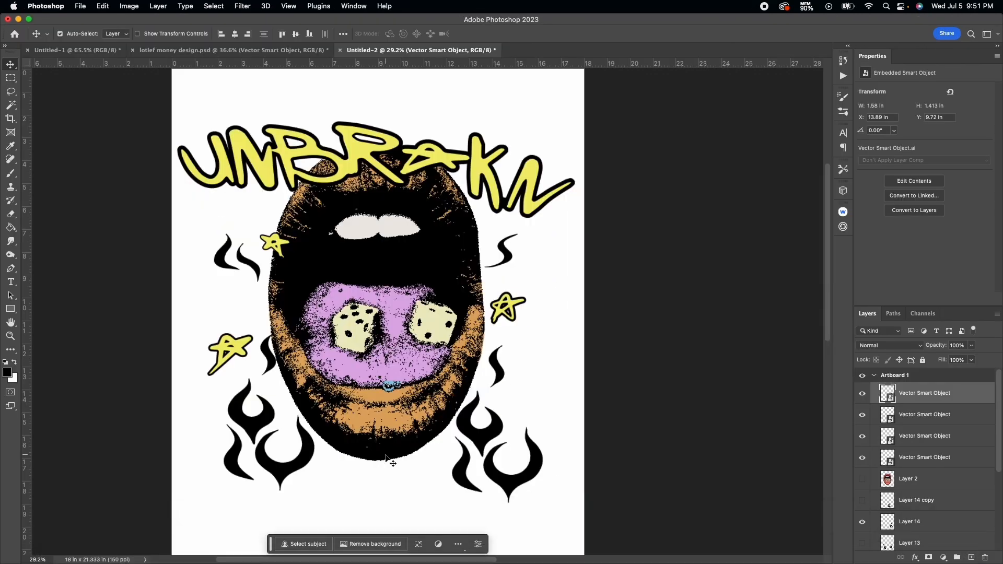
pyautogui.press('super+v')
pyautogui.click(176, 188)
pyautogui.moveTo(382, 313); pyautogui.dragTo(304, 433)
pyautogui.press('Return')
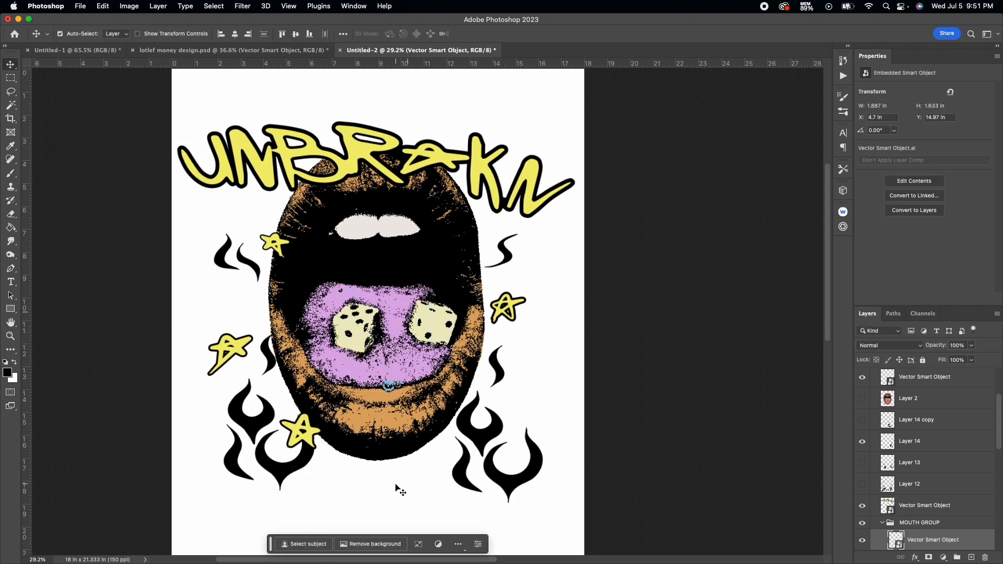
# - Duplicate the lower left star onto the mouth's upper right edge, scaled to about 1.43 in wide and flipped horizontally
pyautogui.scroll(-2, 396, 490)
pyautogui.moveTo(313, 395); pyautogui.dragTo(480, 220)
pyautogui.press('super+t')
pyautogui.click(434, 261)
pyautogui.click(508, 257)
pyautogui.scroll(1, 361, 413)
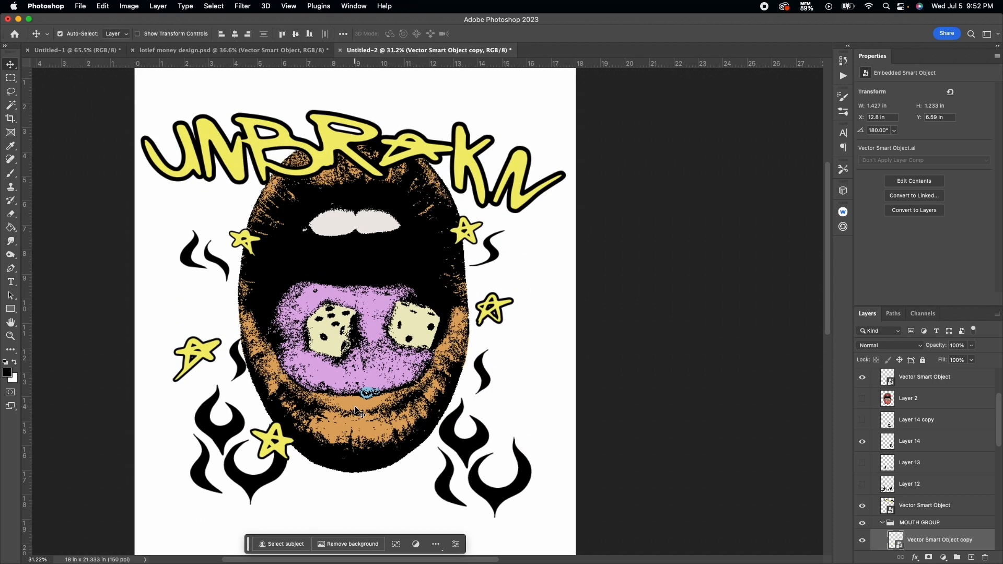
# - Preview the poster design with the spiky starburst backdrop shown and hidden behind the mouth
pyautogui.scroll(-2, 359, 415)
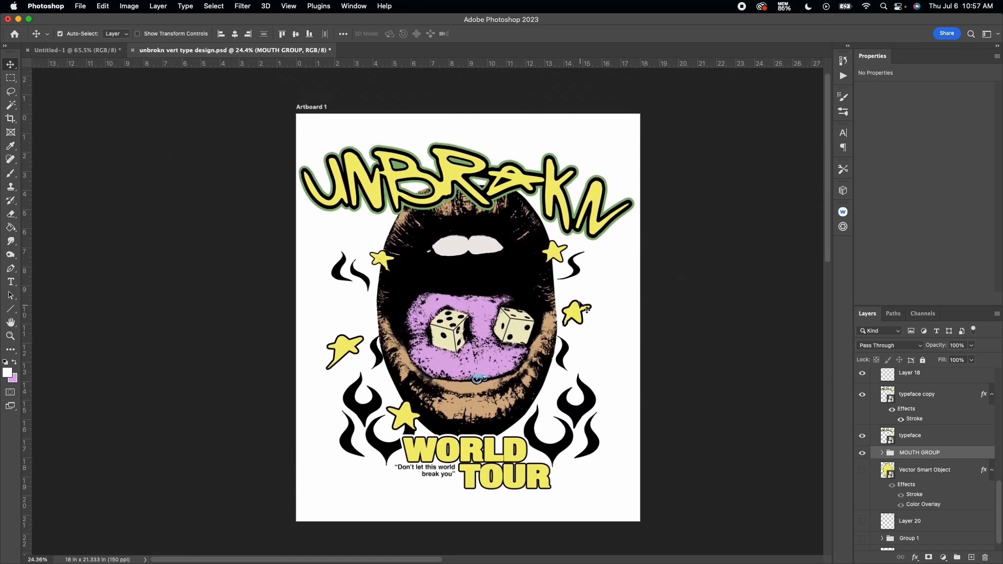
pyautogui.scroll(3, 582, 305)
pyautogui.scroll(-2, 581, 306)
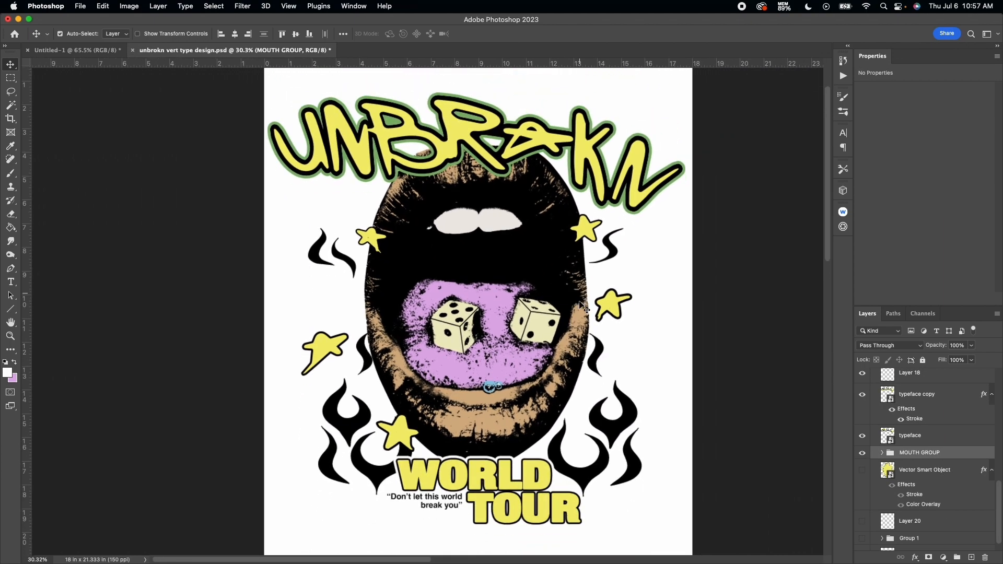
pyautogui.scroll(-2, 581, 306)
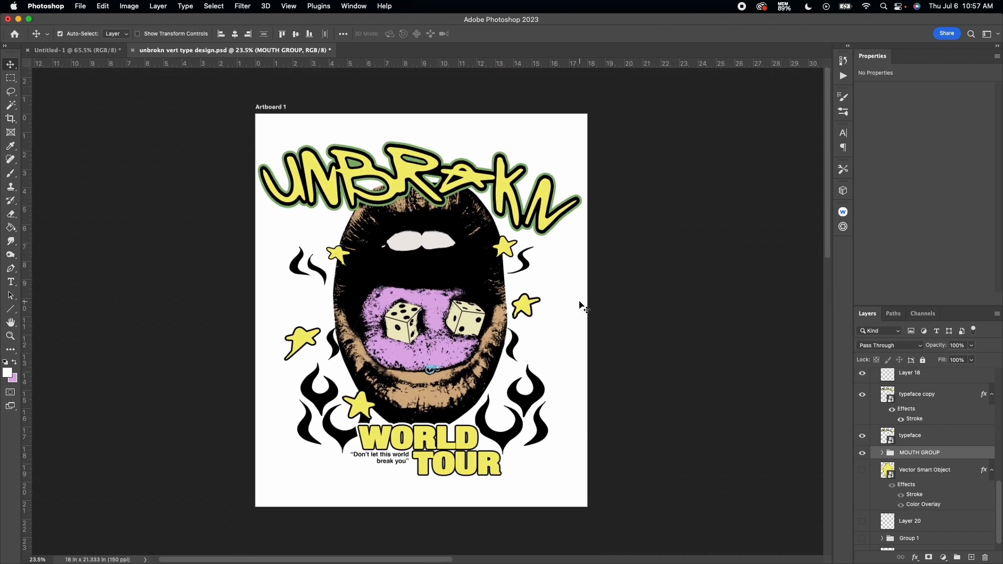
pyautogui.click(863, 472)
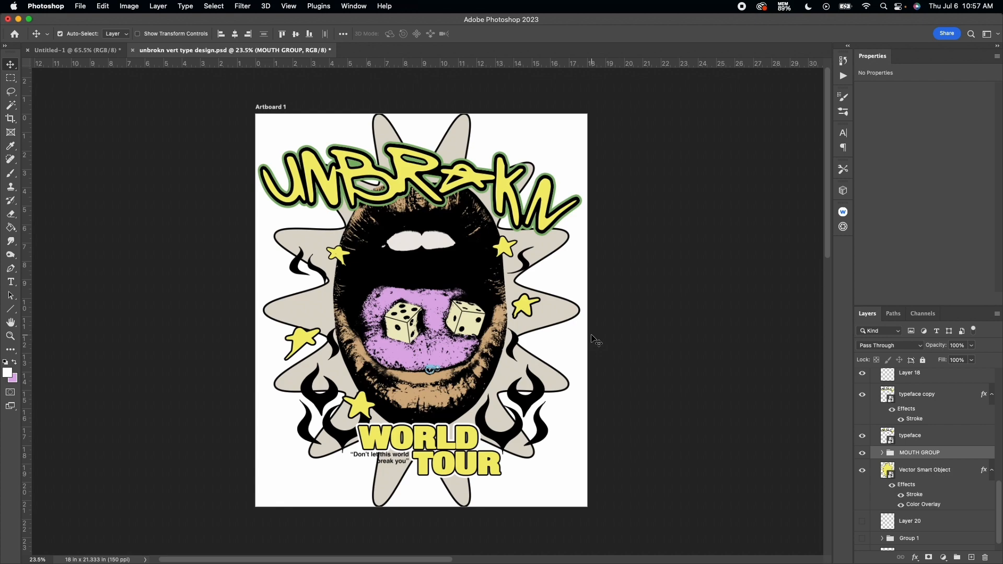
pyautogui.click(863, 473)
pyautogui.scroll(3, 624, 443)
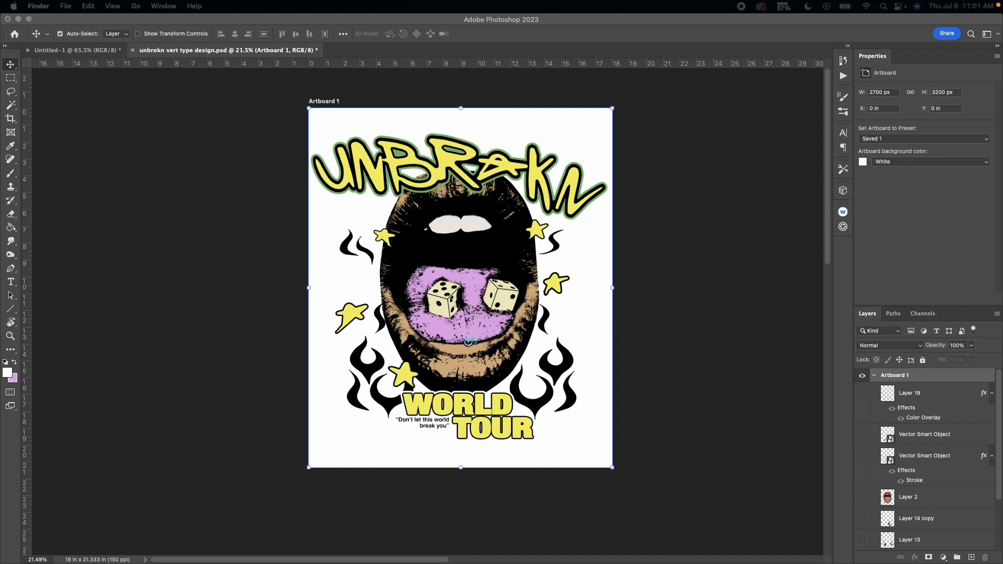
# - Place the grunge texture image annie-spratt-UR2DMIFuc5c-unsplash.jpg and scale it to 18 in wide to cover the artboard
pyautogui.moveTo(469, 342); pyautogui.dragTo(469, 343)
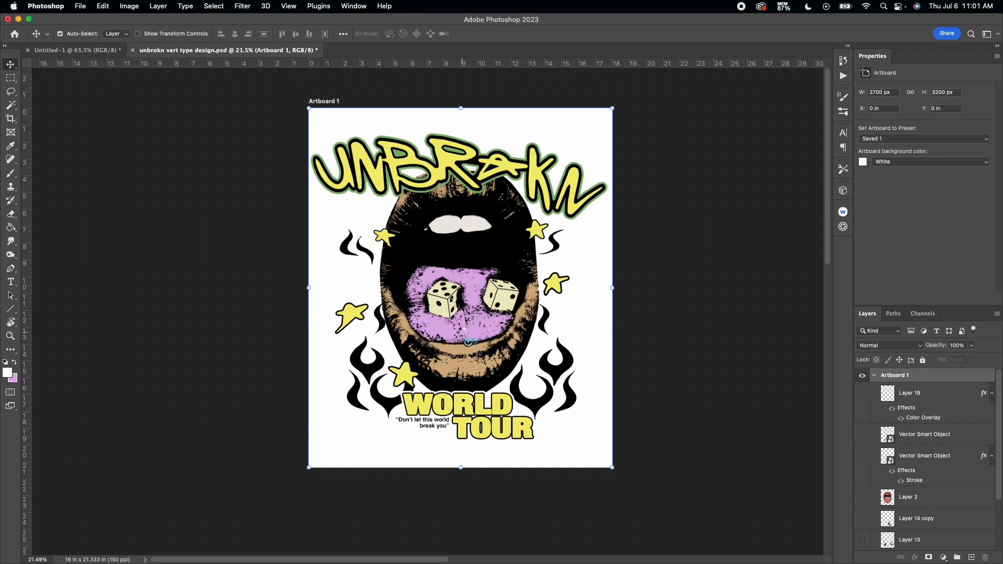
pyautogui.click(511, 498)
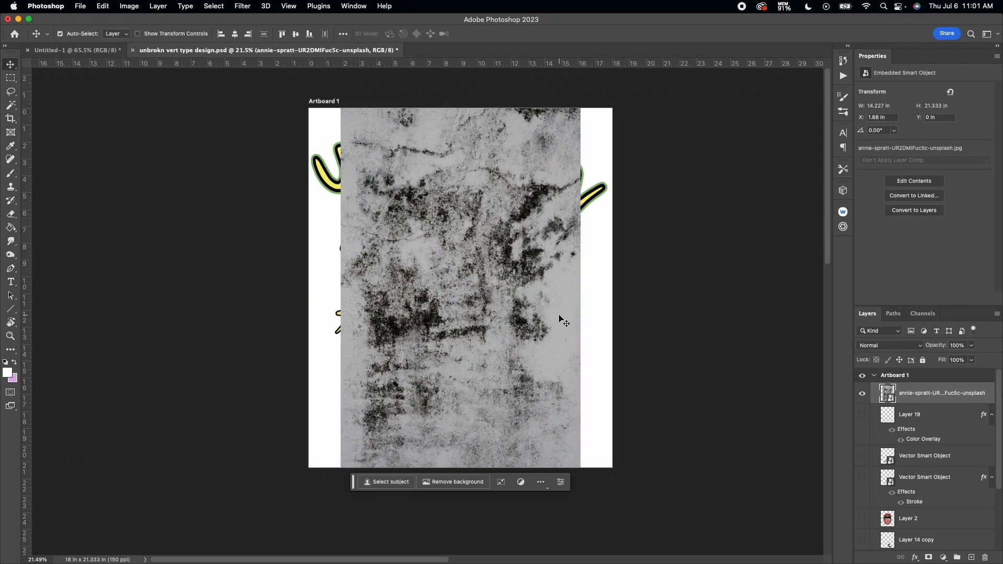
pyautogui.press('super+t')
pyautogui.moveTo(581, 288); pyautogui.dragTo(614, 287)
pyautogui.click(504, 541)
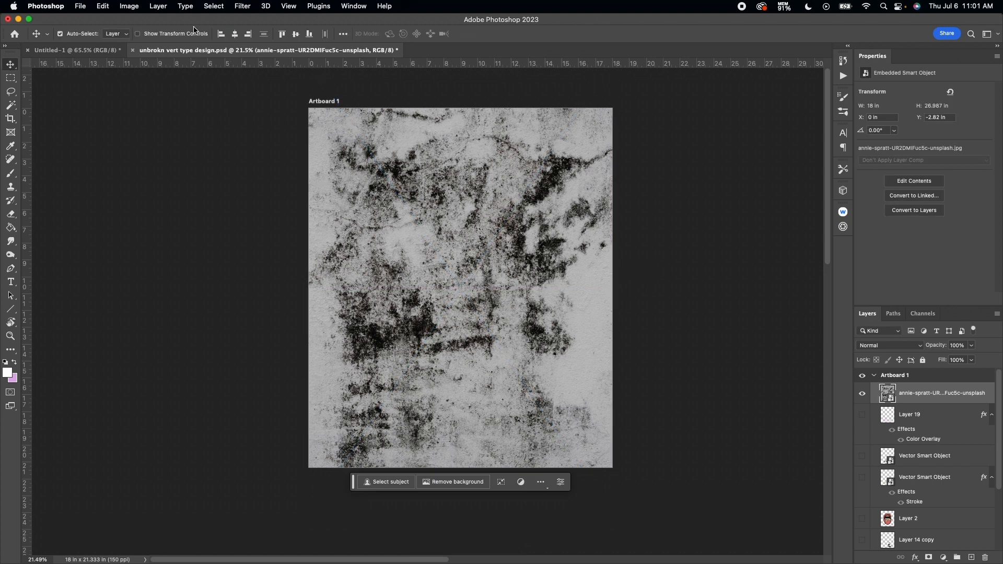
# - Apply a Threshold adjustment to the texture image, lowering the level to keep only the darkest specks black
pyautogui.click(129, 6)
pyautogui.moveTo(157, 35)
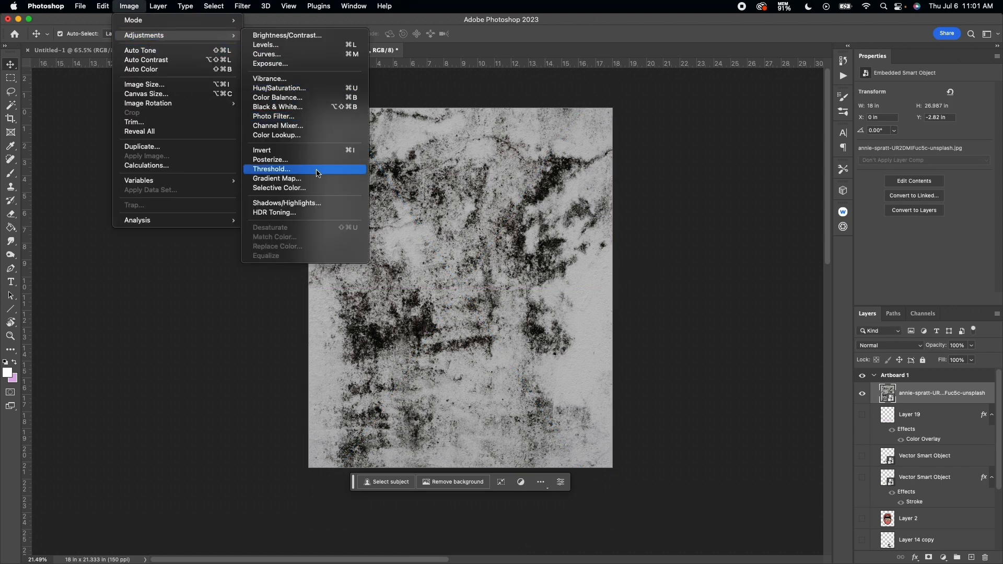
pyautogui.click(293, 168)
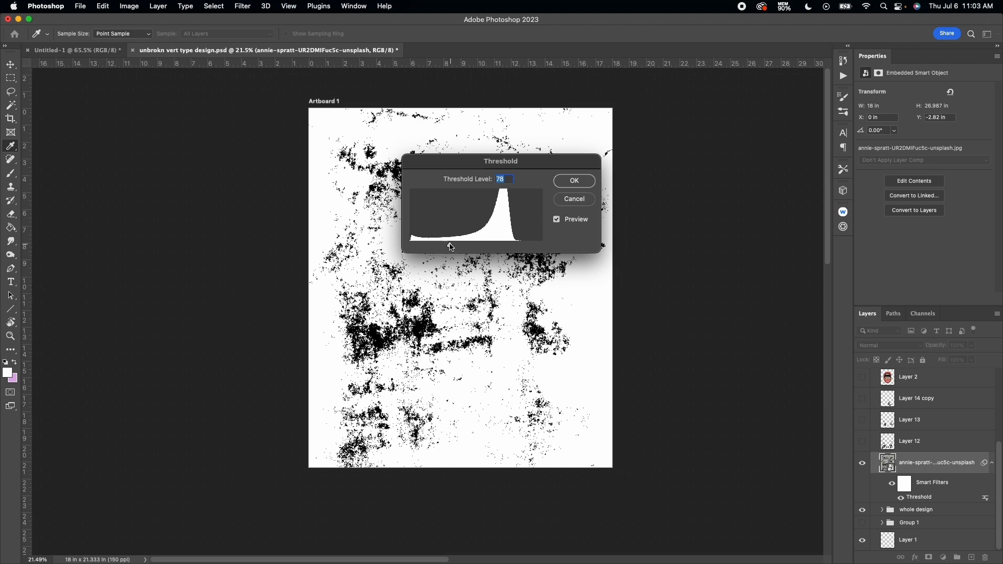
pyautogui.moveTo(452, 247); pyautogui.dragTo(422, 246)
pyautogui.click(575, 181)
# - Make a layer mask from the texture's white areas, transfer it to the whole design group, and hide the texture layer
pyautogui.press('w')
pyautogui.click(416, 241)
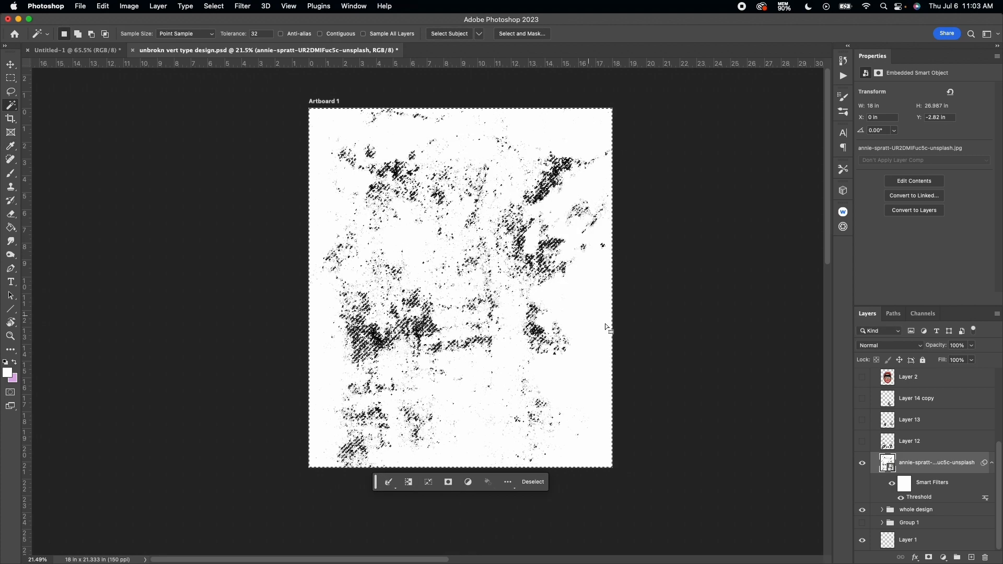
pyautogui.click(929, 558)
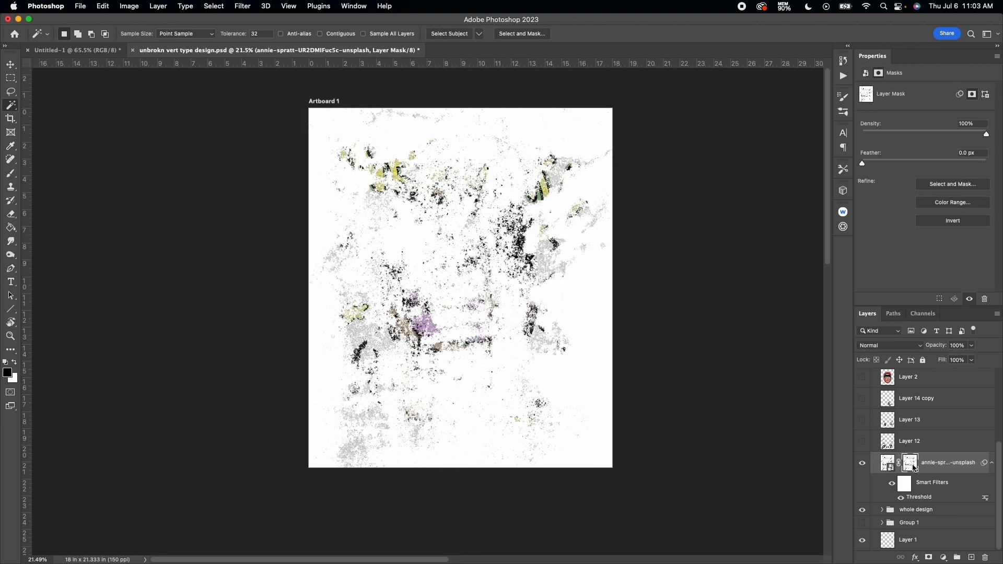
pyautogui.moveTo(916, 468); pyautogui.dragTo(912, 513)
pyautogui.click(863, 464)
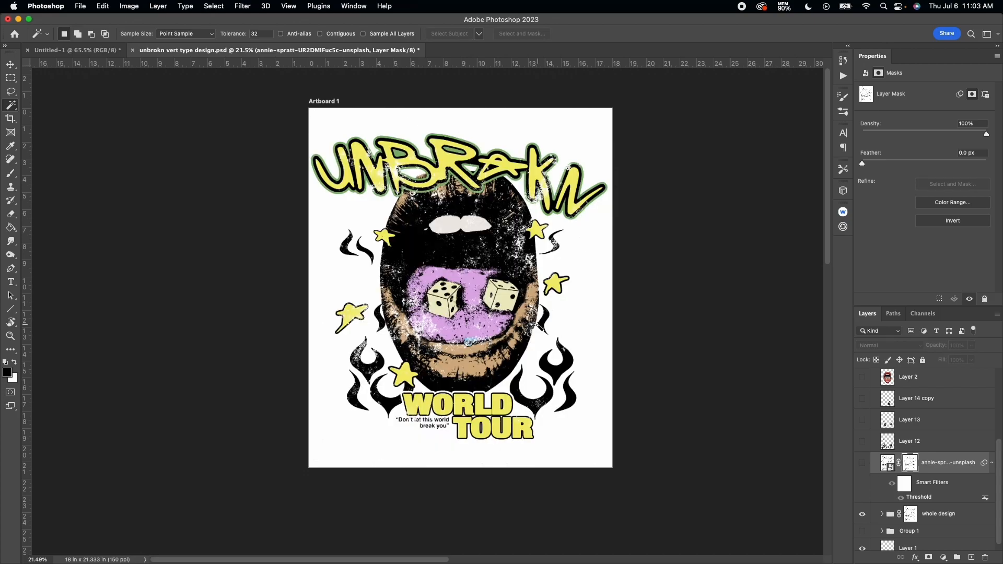
# - Examine the distressed texture across the lettering, mouth and stars up close and over the whole artboard
pyautogui.scroll(4, 481, 262)
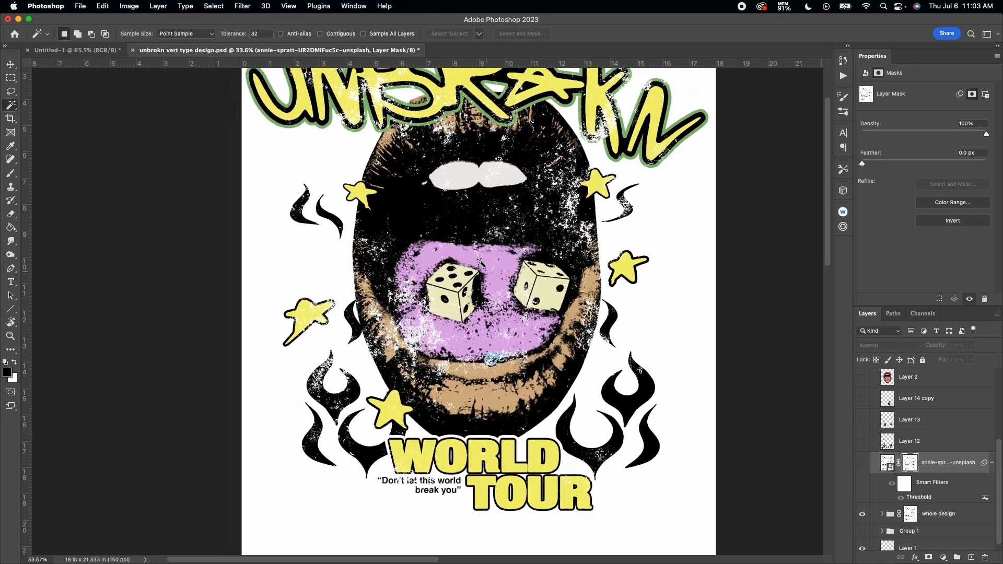
pyautogui.scroll(4, 480, 261)
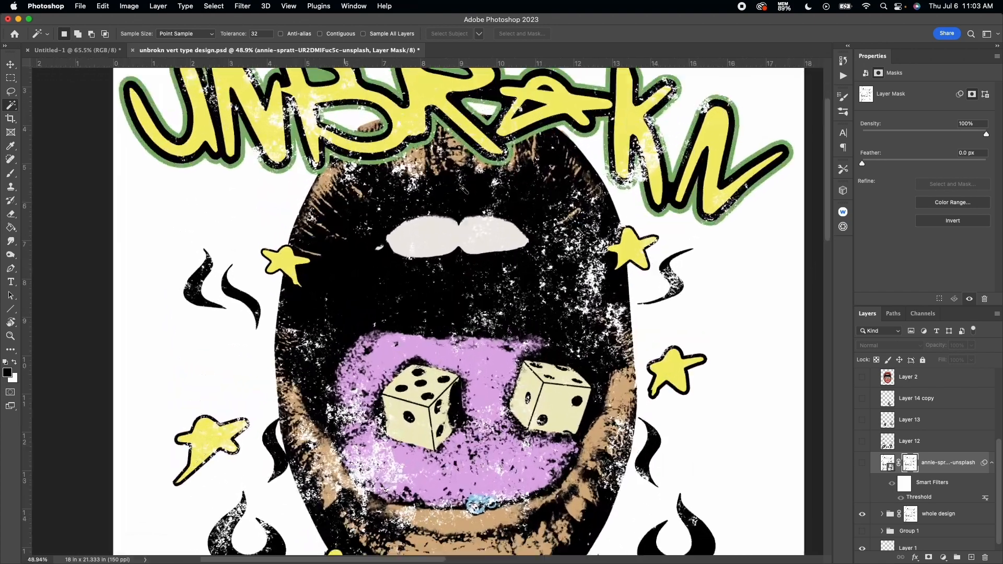
pyautogui.scroll(-8, 463, 190)
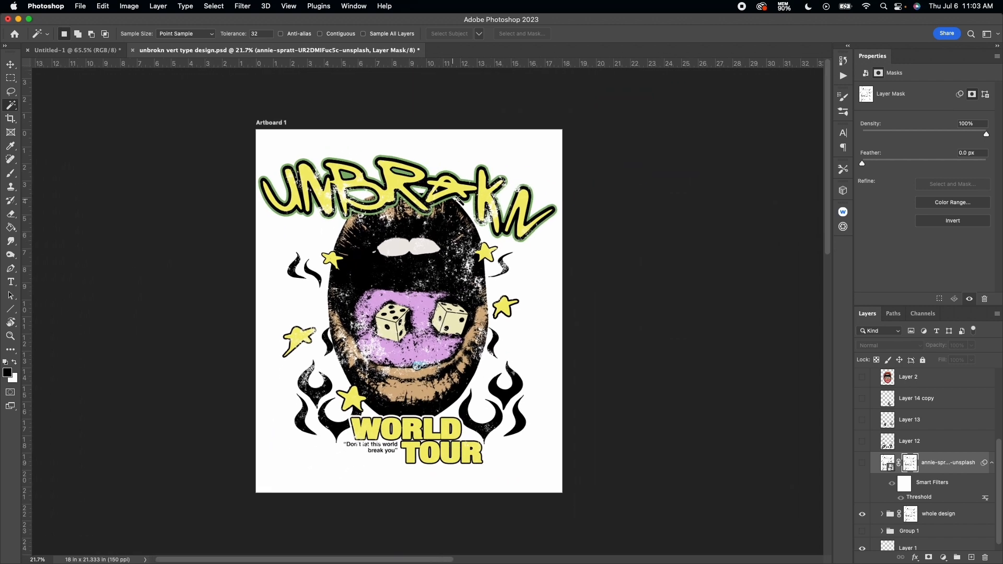
pyautogui.hscroll(-1, 458, 200)
pyautogui.press('v')
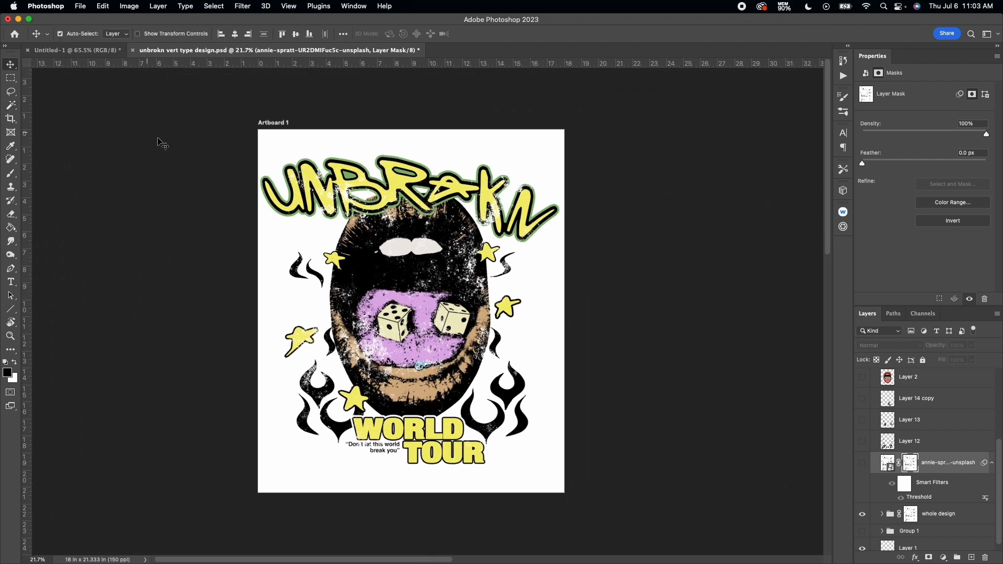
pyautogui.scroll(1, 454, 371)
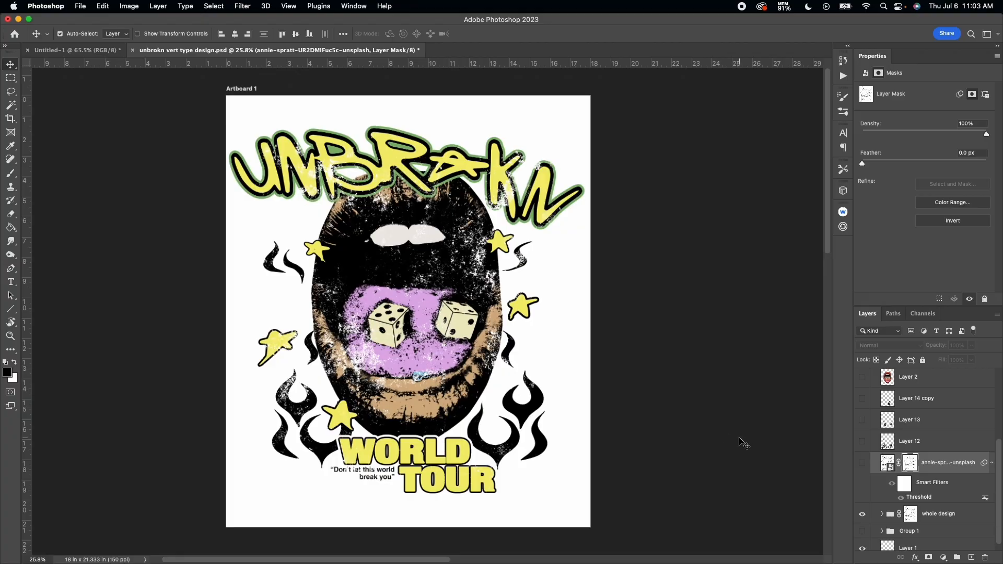